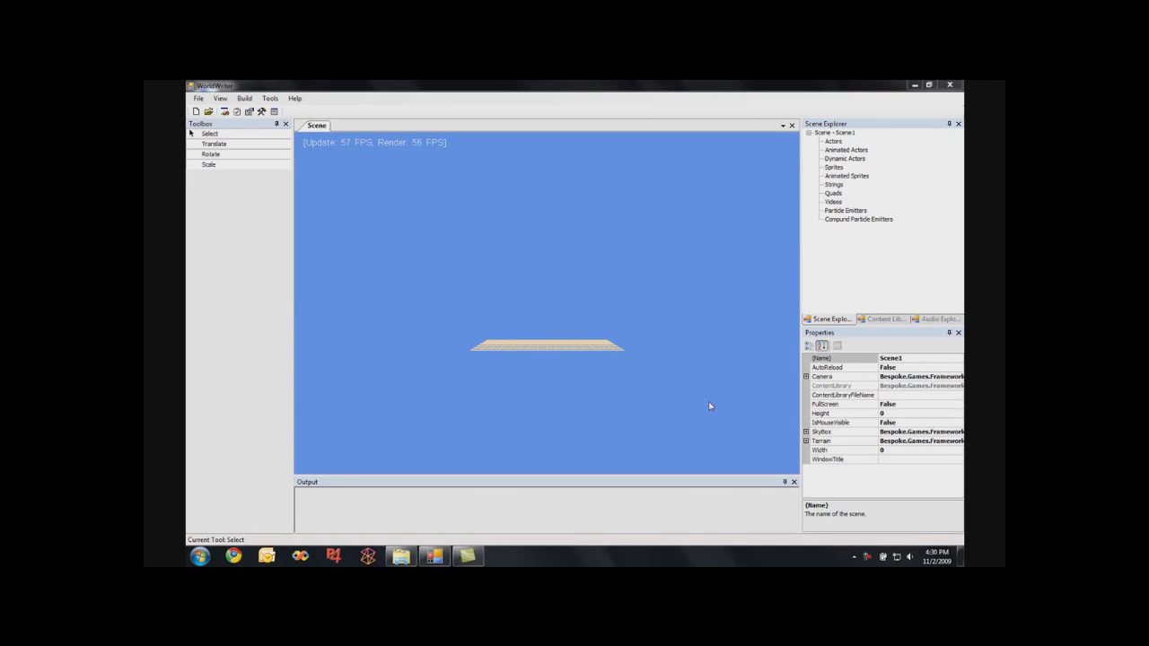
- Import FireSystem.particle from the Content\WorldWriter\ParticleSystems folder into the content library
click(884, 318)
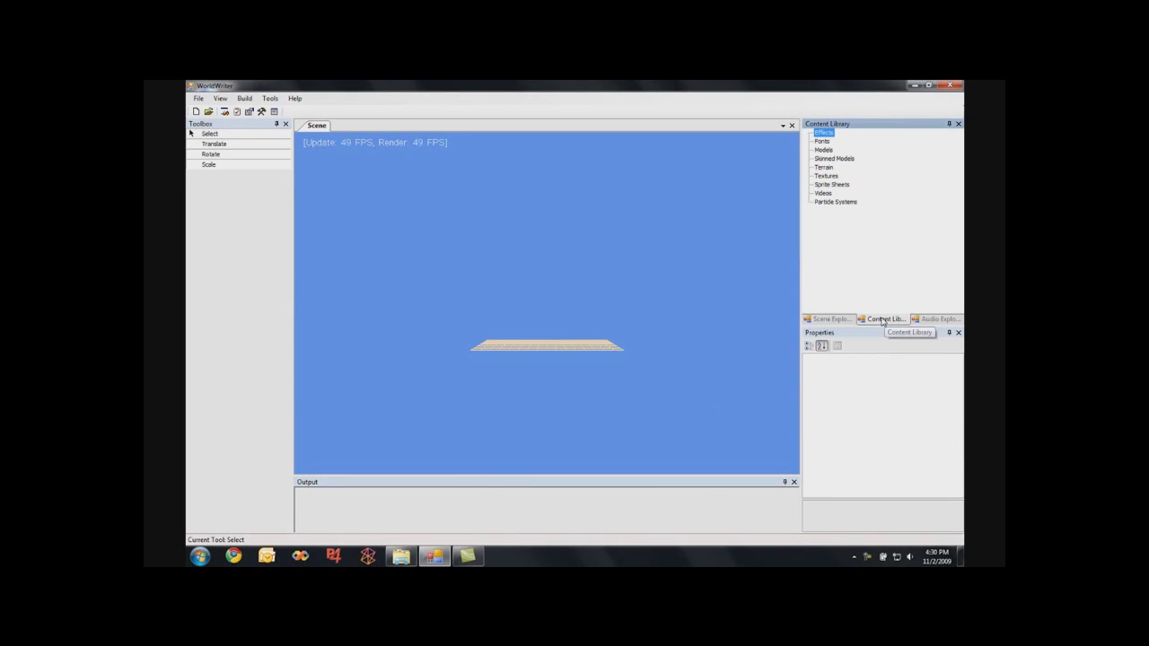
right_click(839, 272)
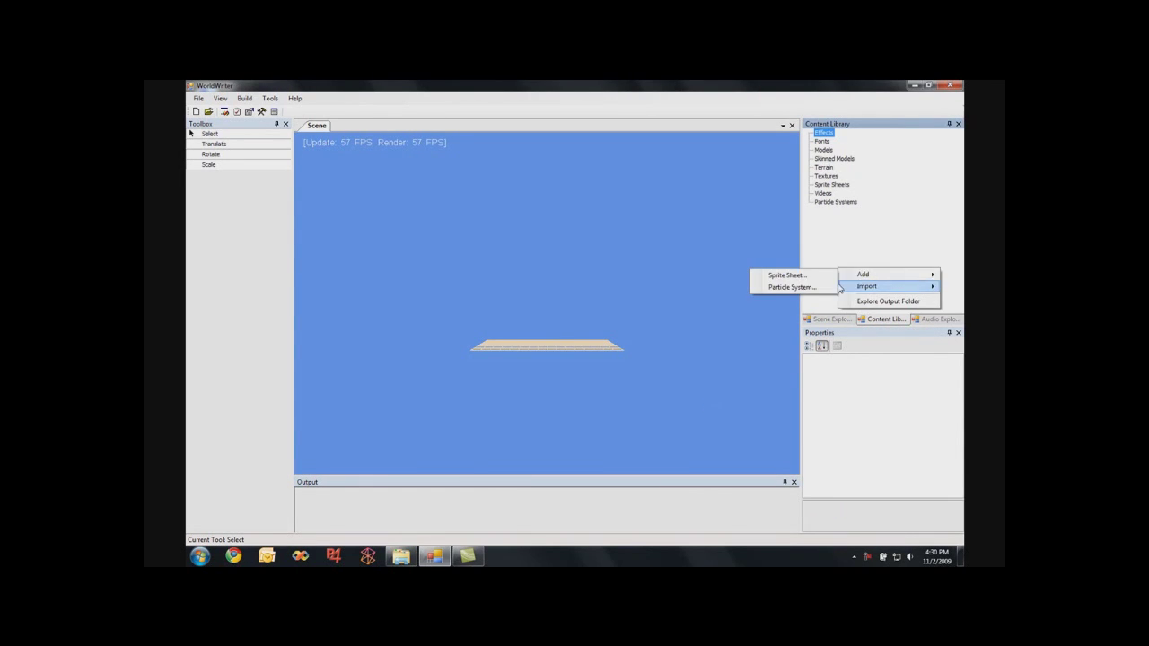
mouse_move(859, 286)
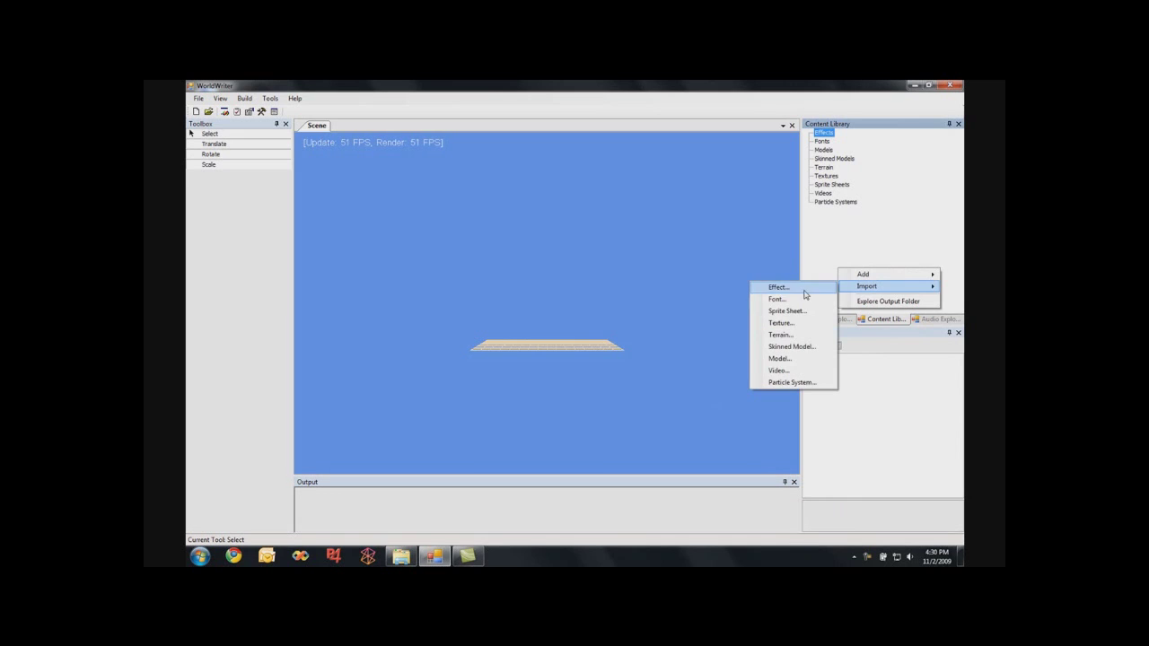
click(795, 383)
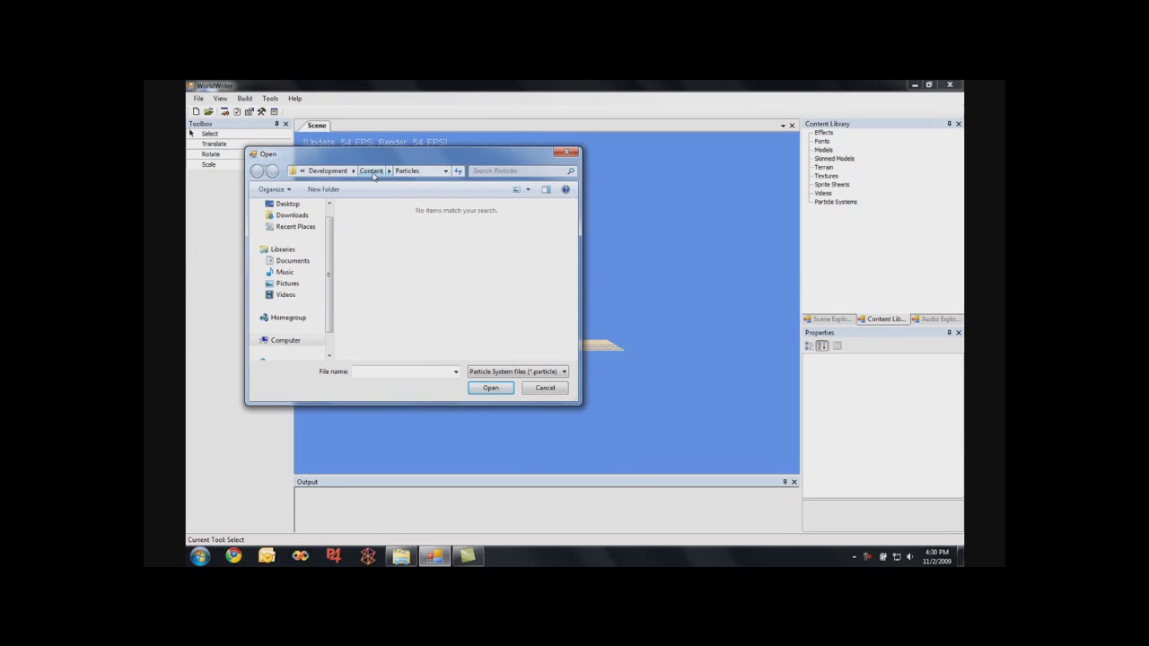
click(348, 171)
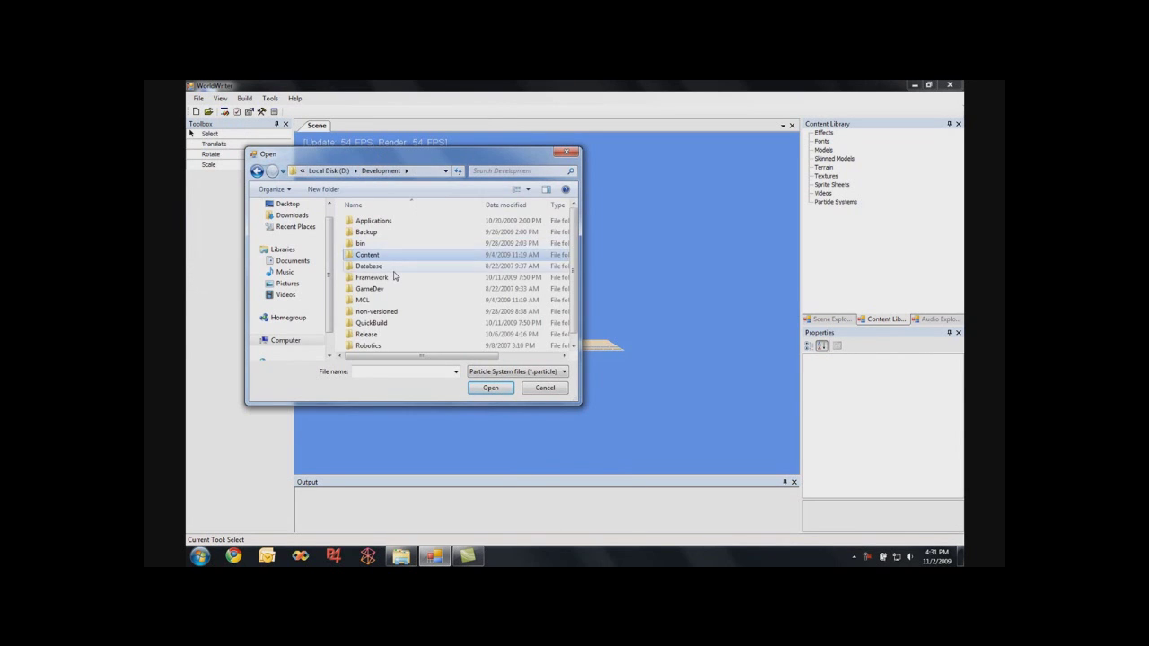
scroll(400, 276, down, 1)
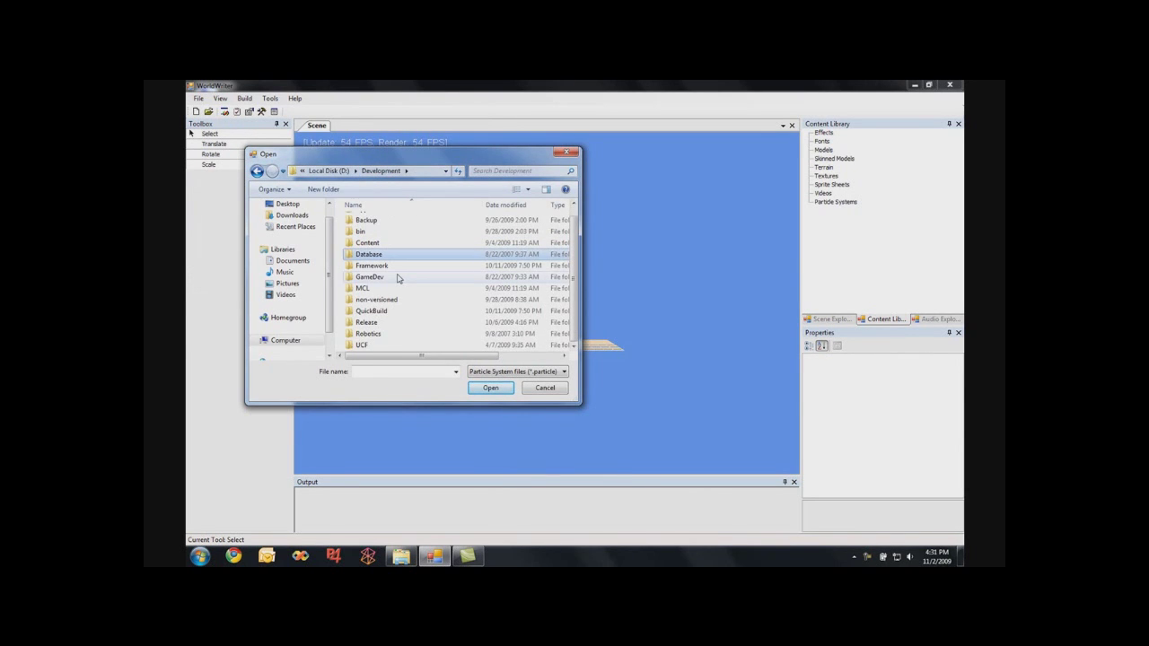
double_click(367, 243)
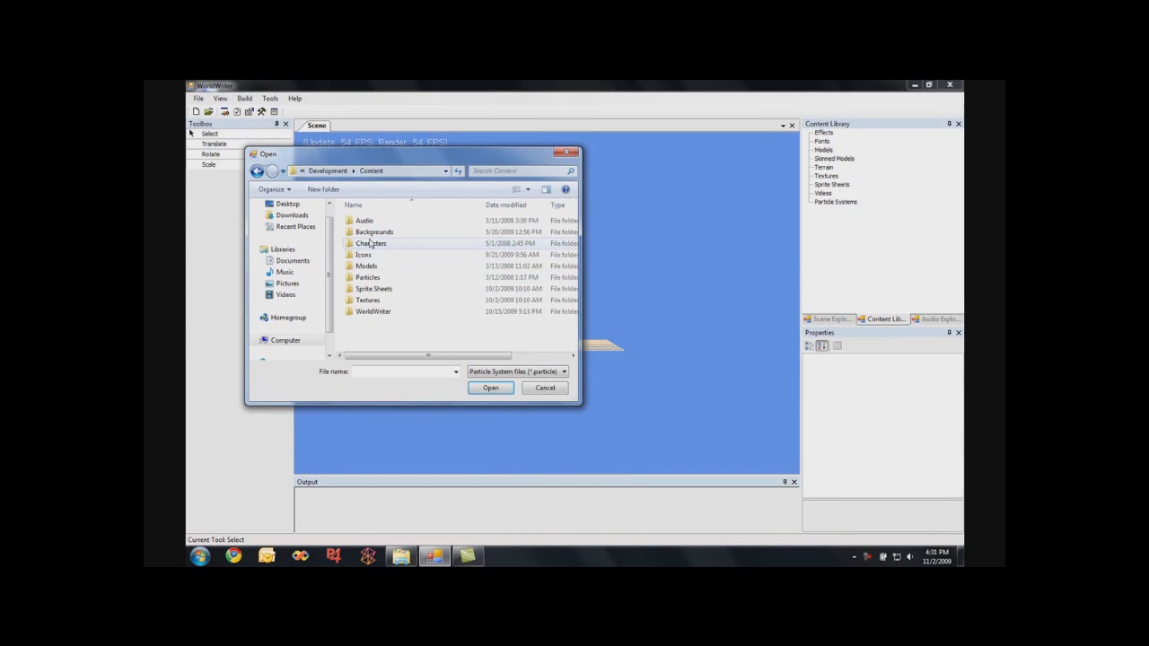
double_click(372, 312)
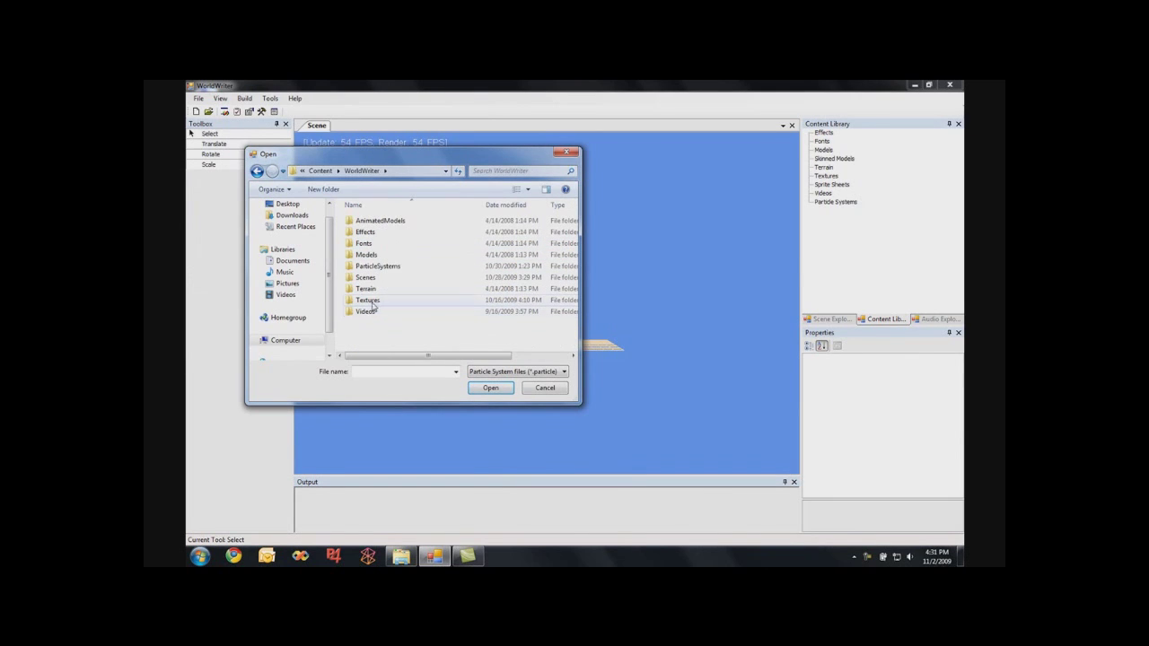
double_click(375, 264)
click(374, 248)
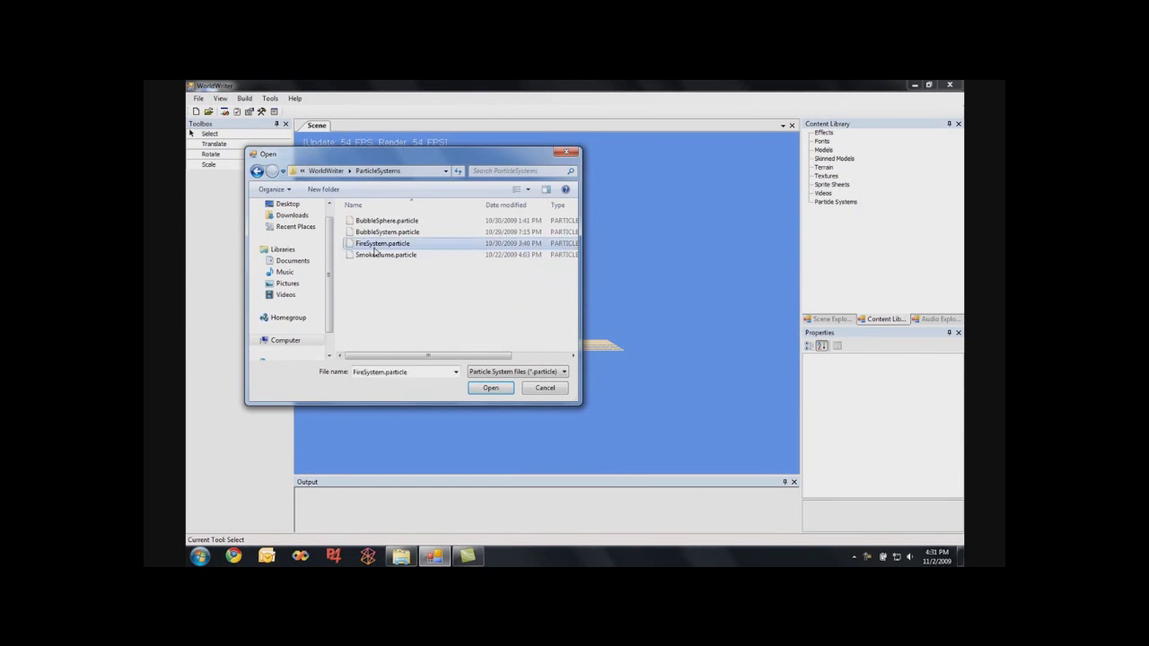
click(375, 256)
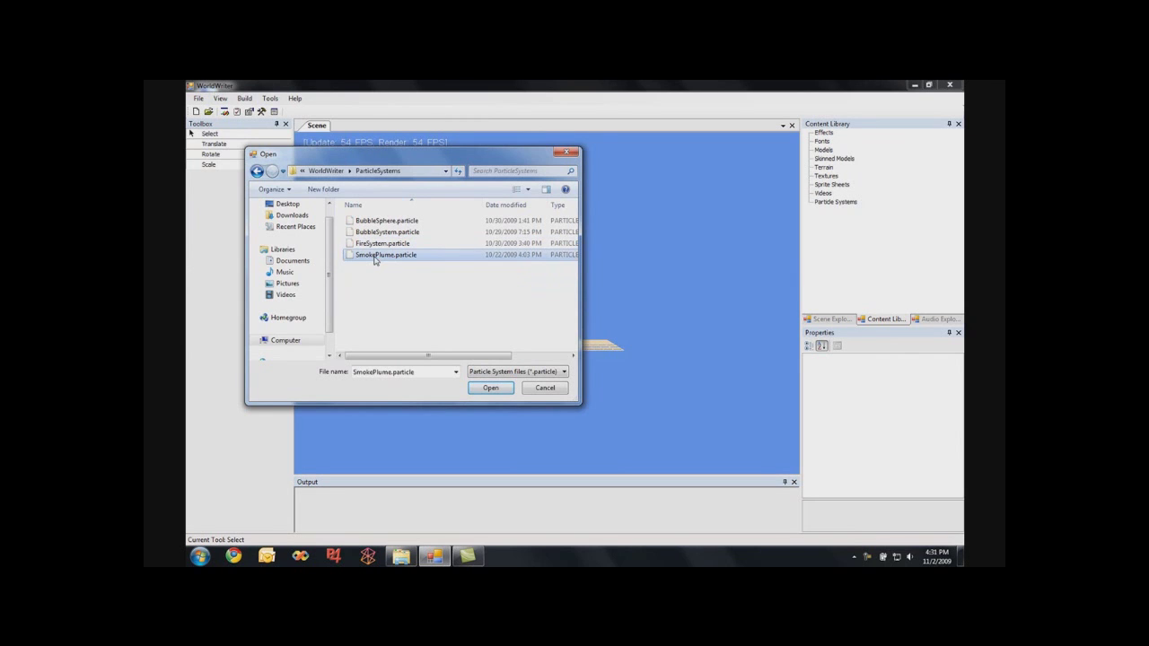
double_click(377, 244)
- Examine the FireSystem particle system's settings in its edit dialog and close it without updating
click(850, 237)
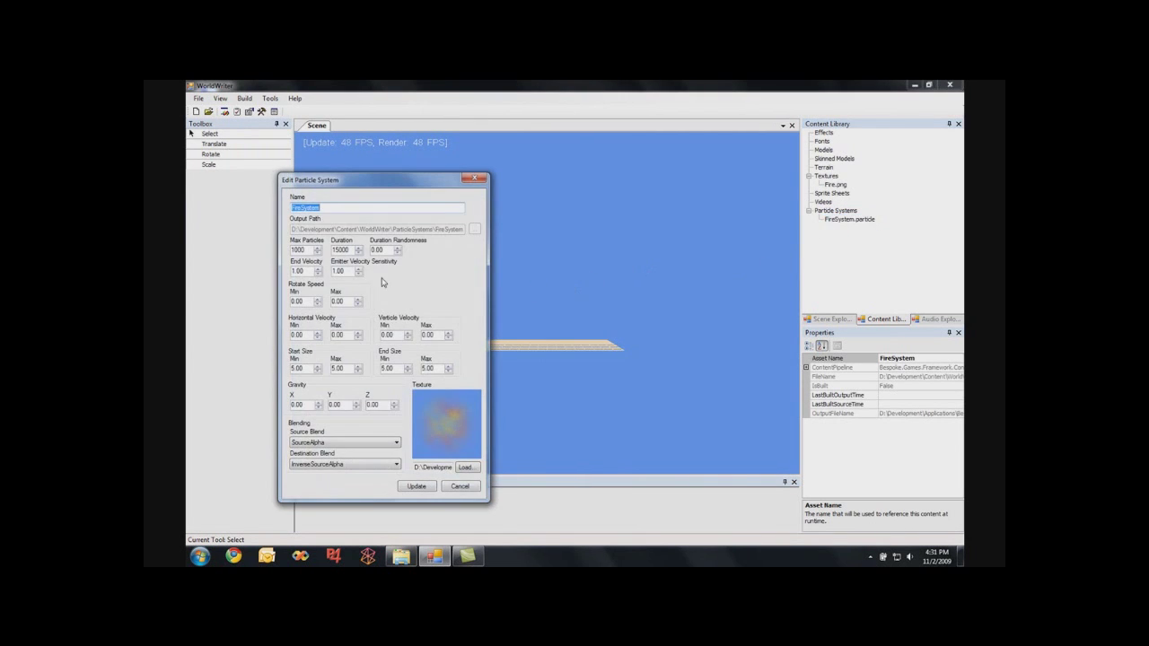
click(358, 370)
drag(384, 184, 444, 172)
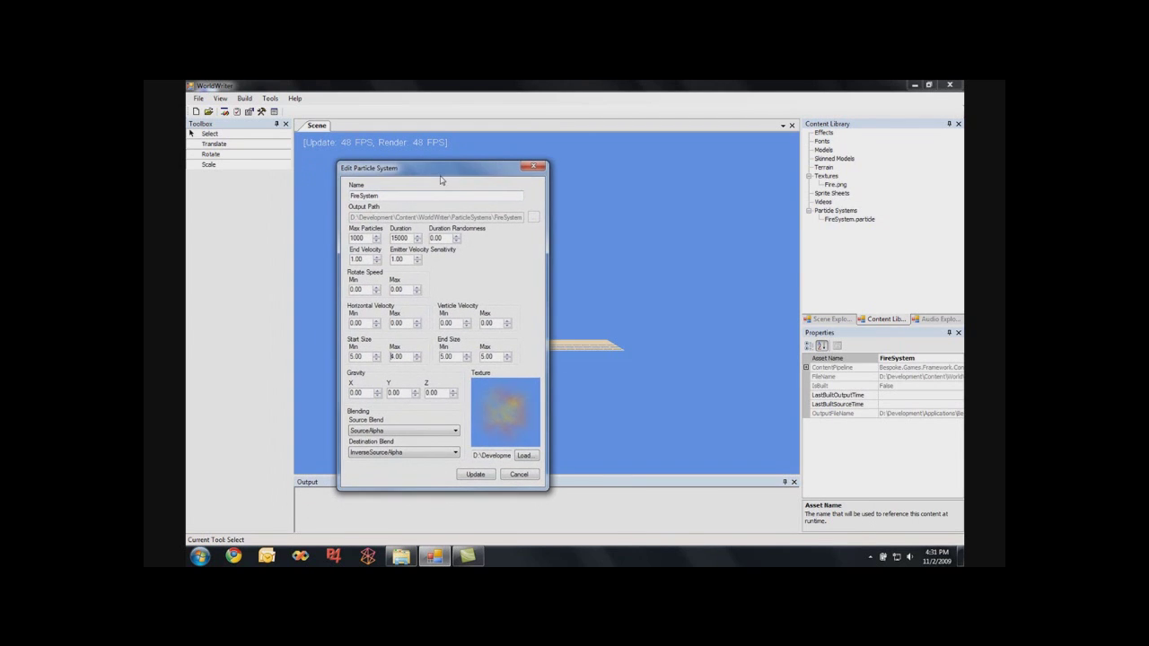
click(518, 475)
- Add the FireSystem particle system to the scene with a point emitter
click(884, 259)
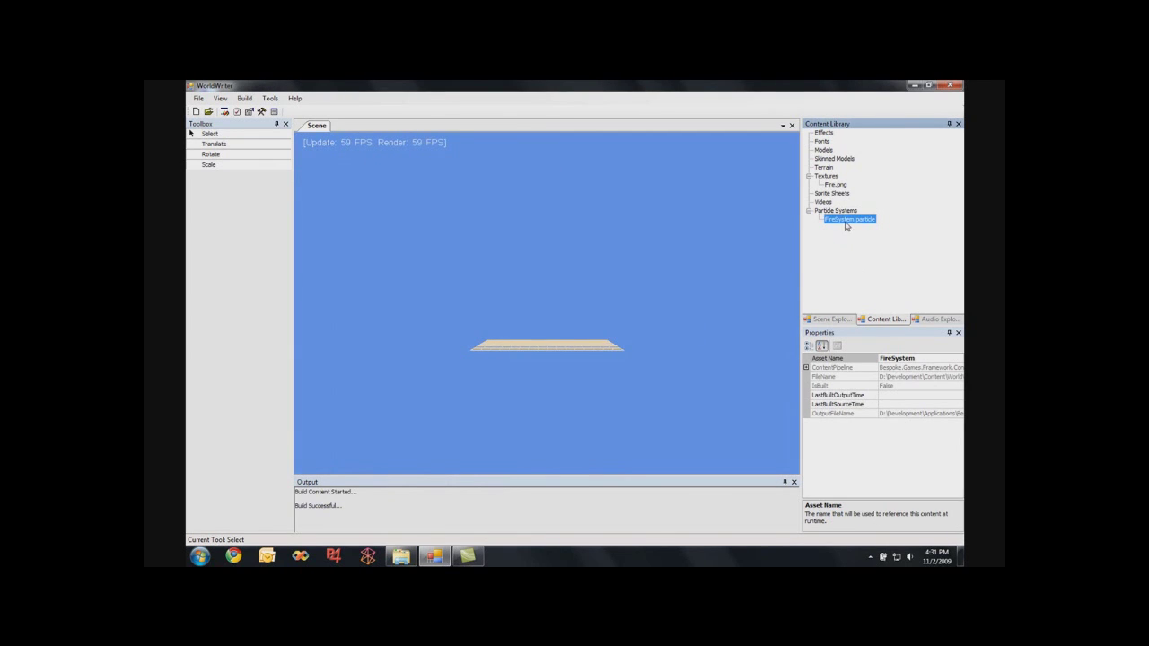
right_click(846, 224)
mouse_move(877, 287)
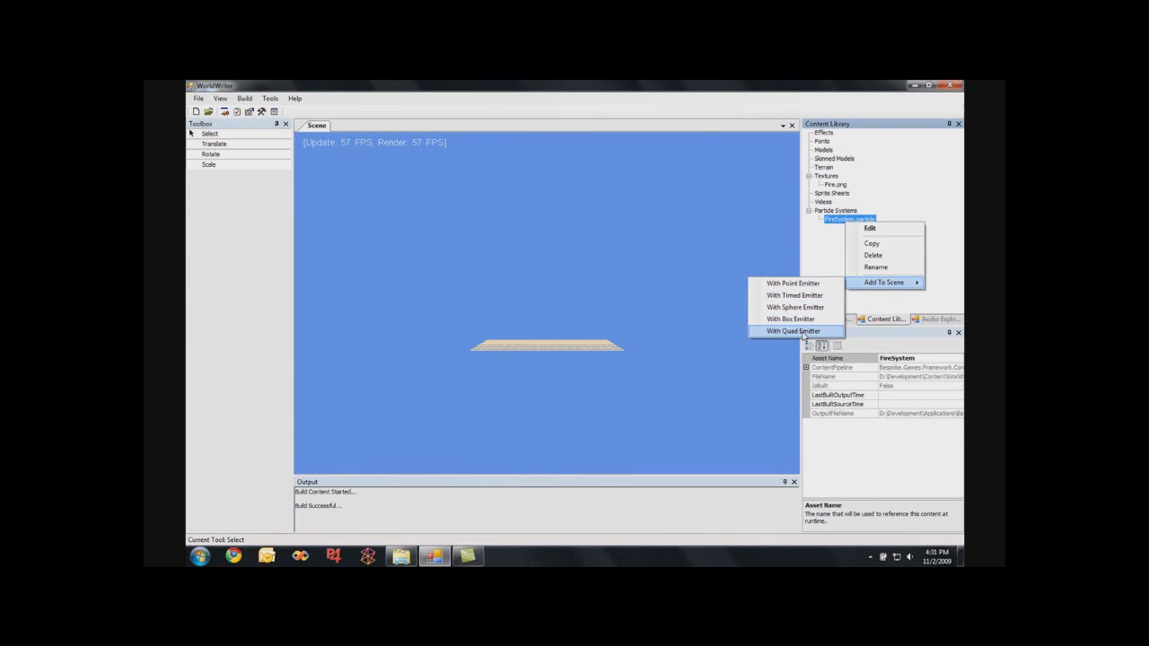
click(804, 284)
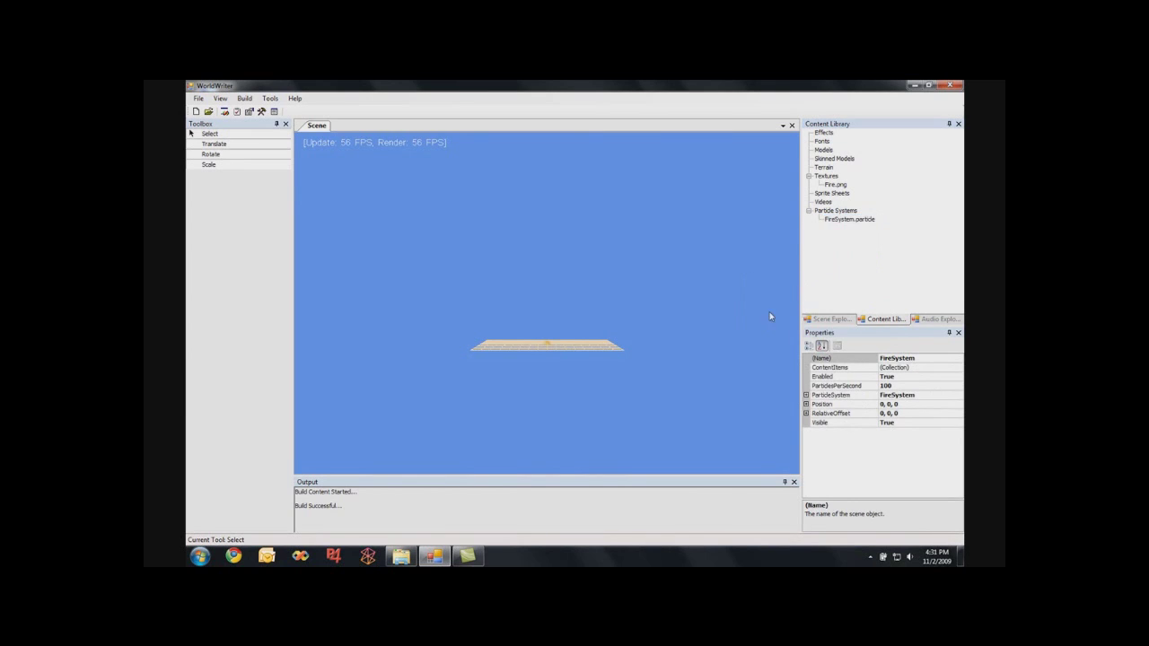
- Disable the FireSystem point emitter and enable it again
click(899, 386)
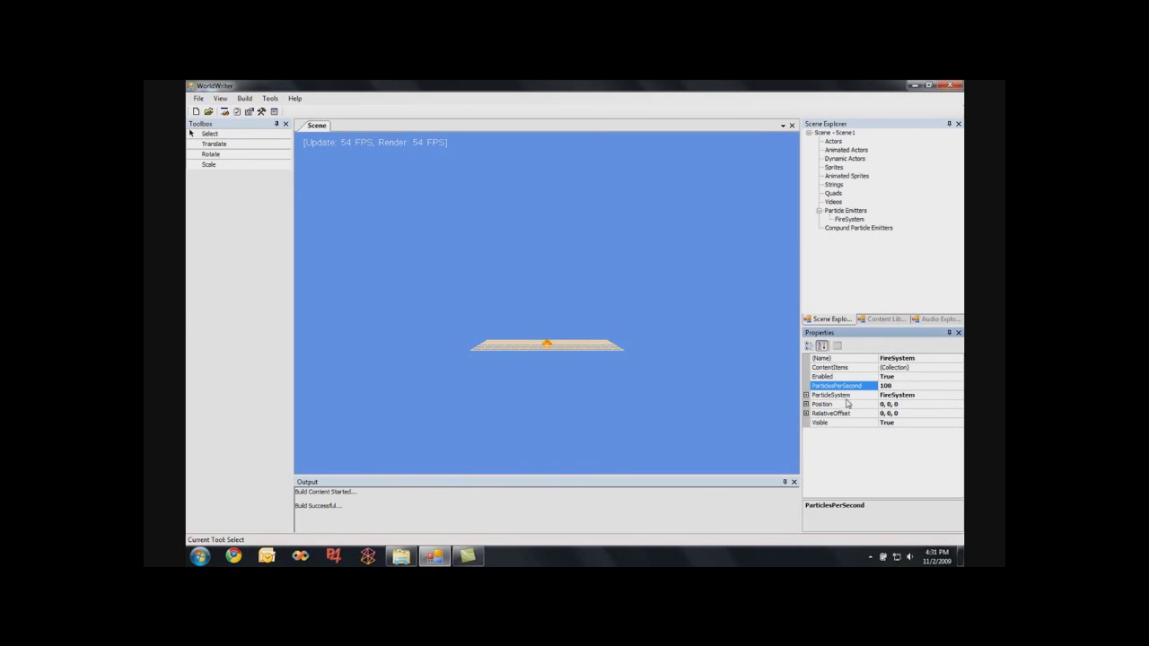
double_click(898, 377)
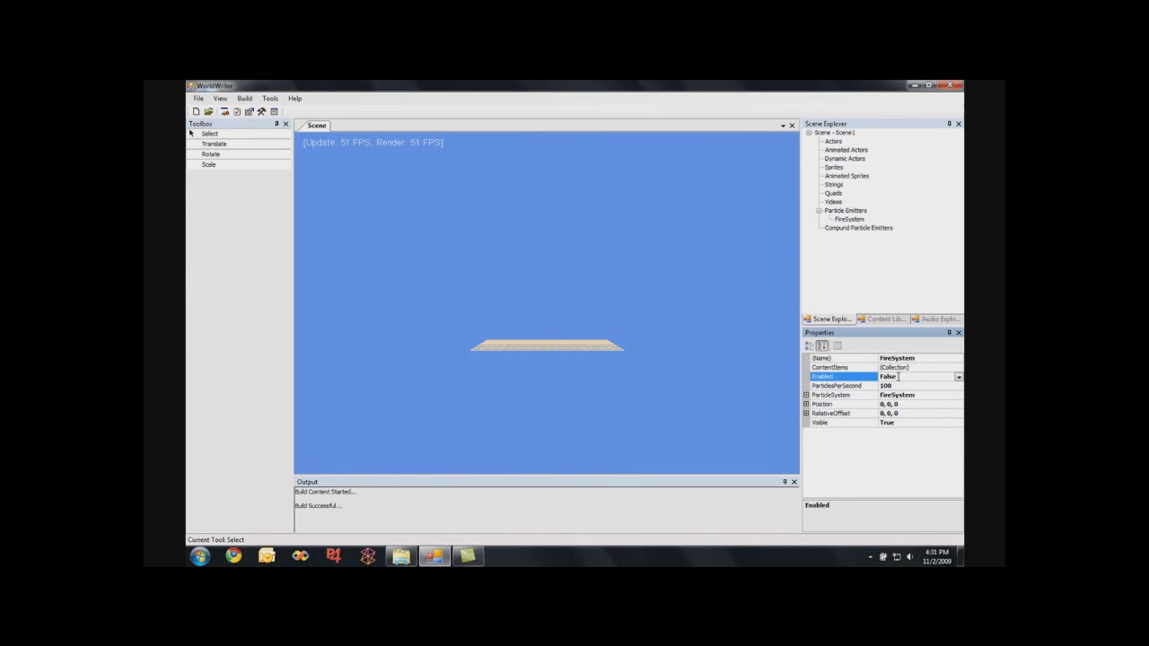
double_click(899, 377)
- Delete the FireSystem point emitter from the scene and add FireSystem with a timed emitter instead
click(845, 221)
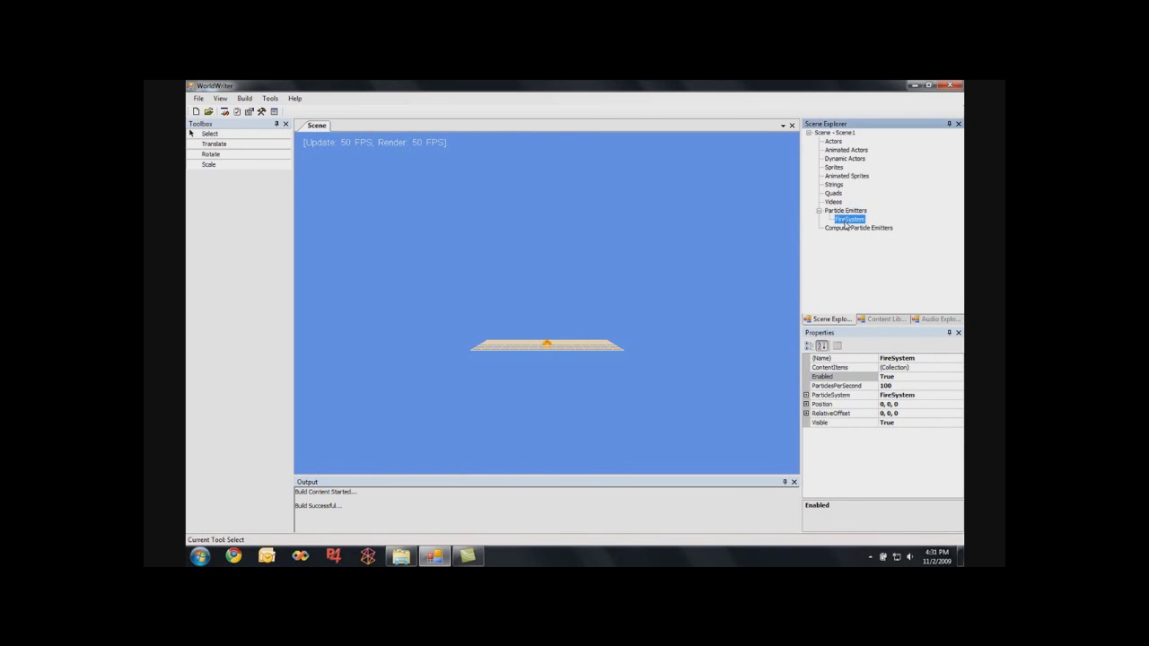
key(Delete)
click(879, 319)
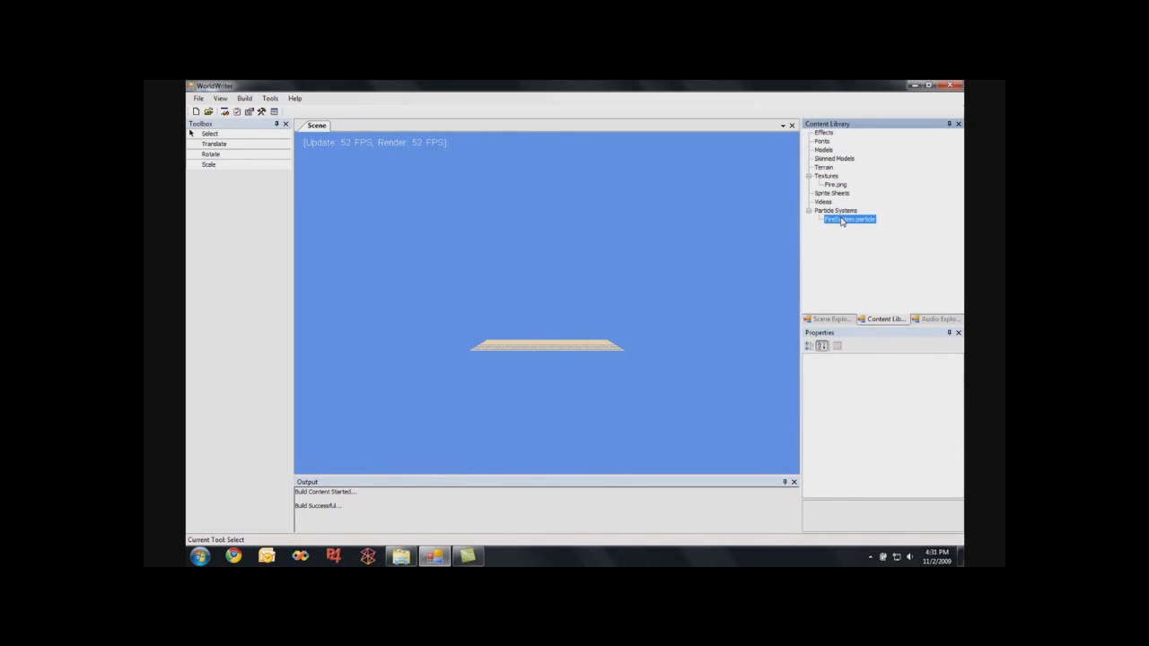
right_click(844, 219)
click(794, 290)
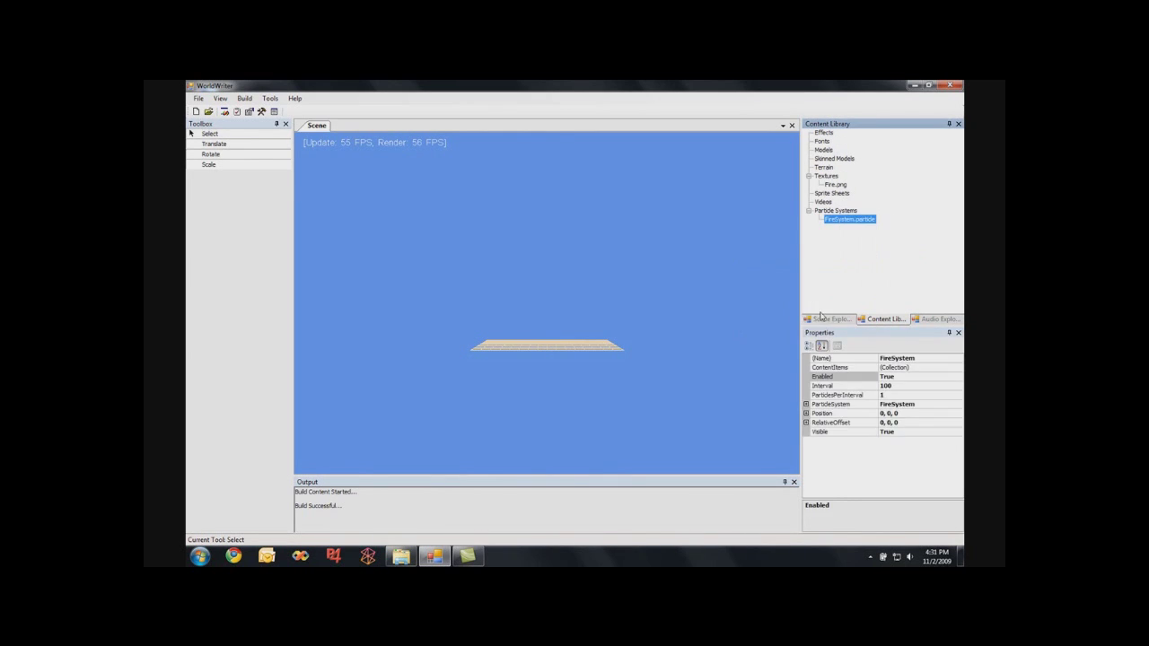
- Set the FireSystem timed emitter's Interval to 10
click(833, 321)
click(899, 386)
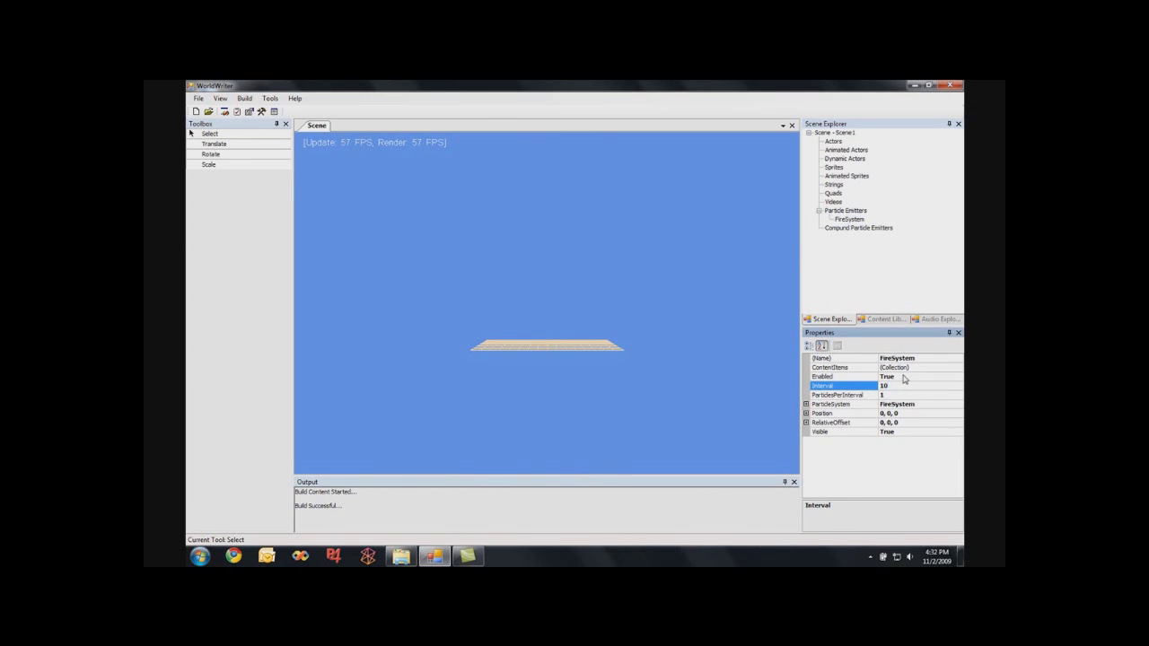
click(891, 395)
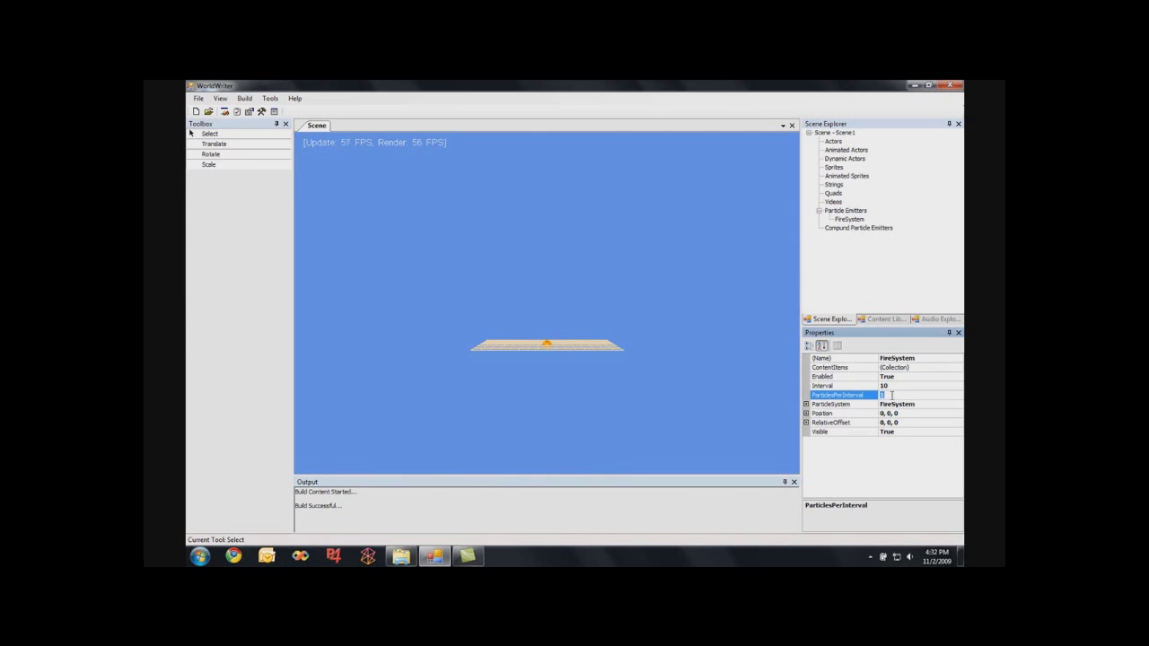
- Set MinVerticalVelocity to 10 in the emitter's nested ParticleSettings
click(805, 405)
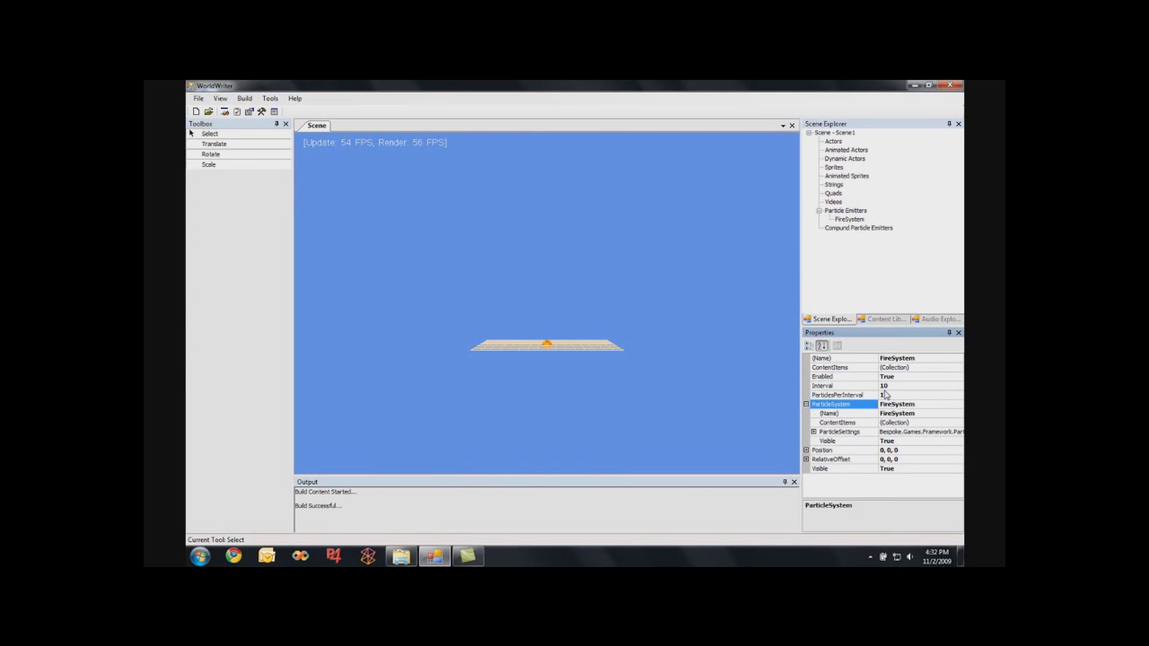
click(814, 432)
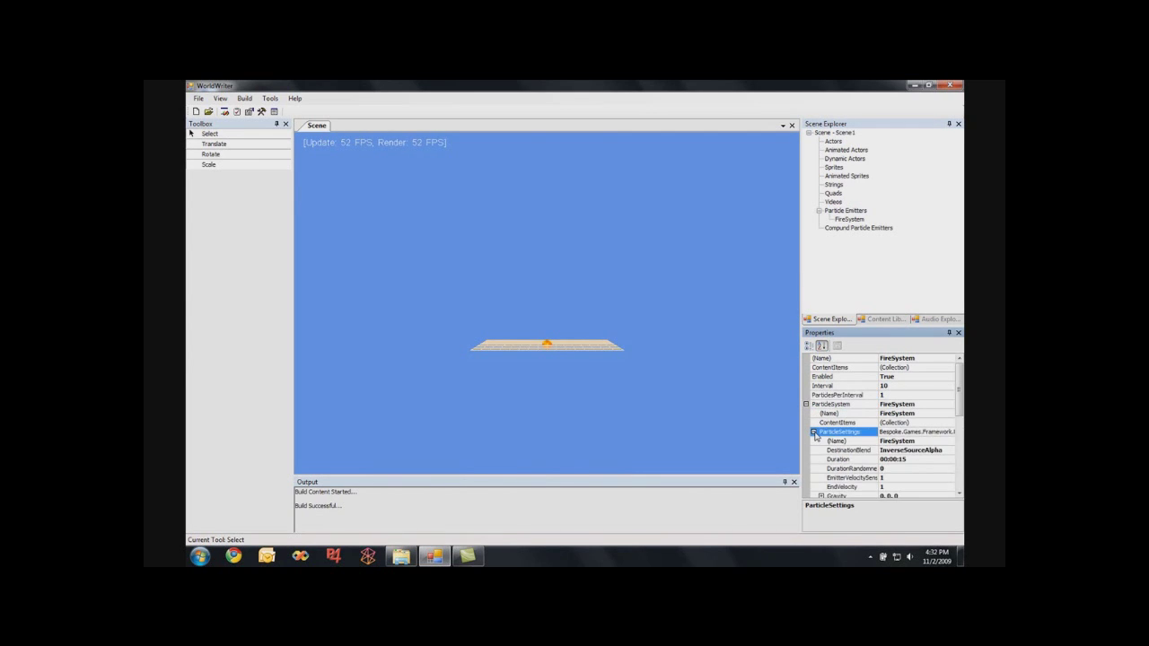
scroll(817, 435, down, 1)
click(898, 457)
scroll(900, 456, down, 2)
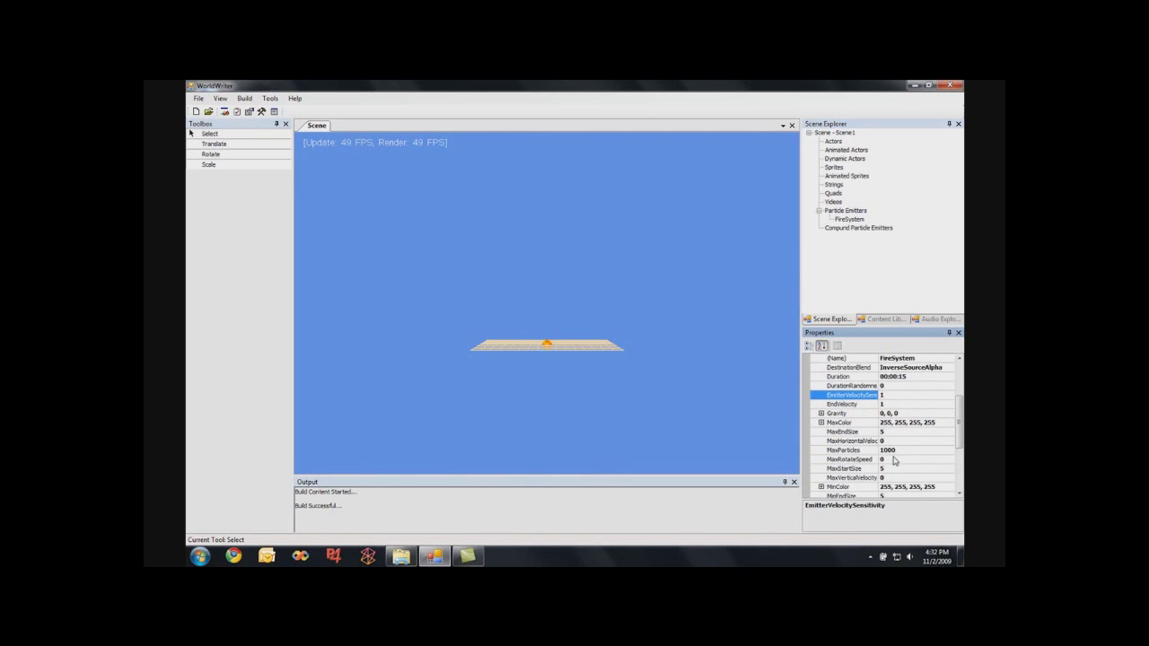
click(906, 450)
scroll(902, 453, down, 2)
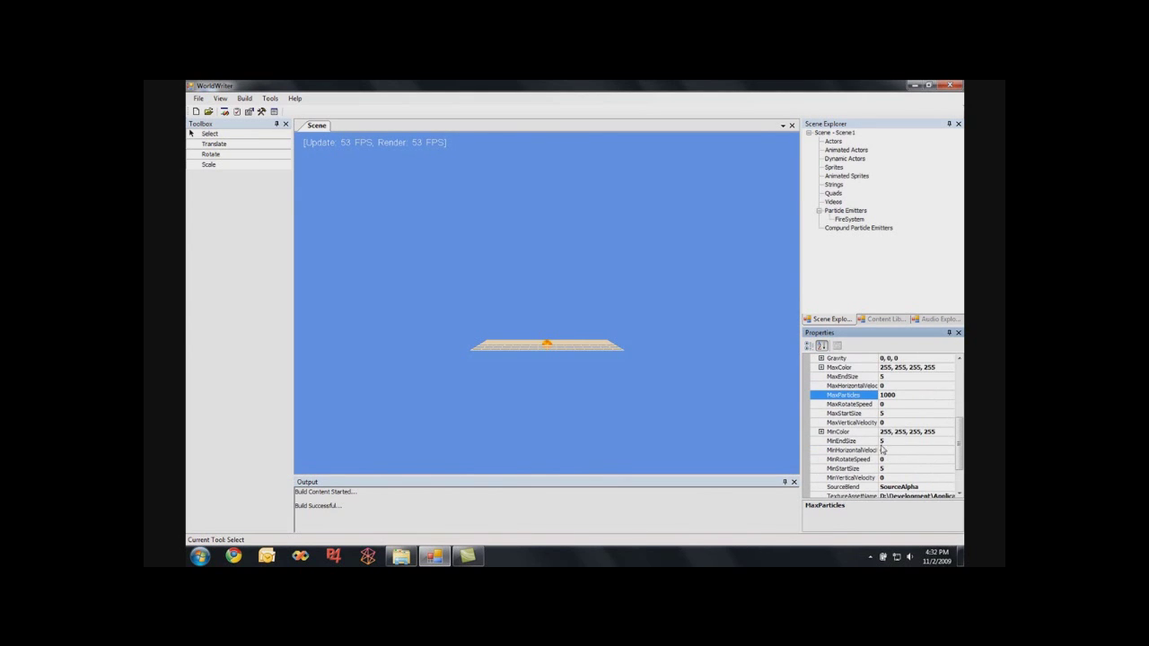
click(892, 479)
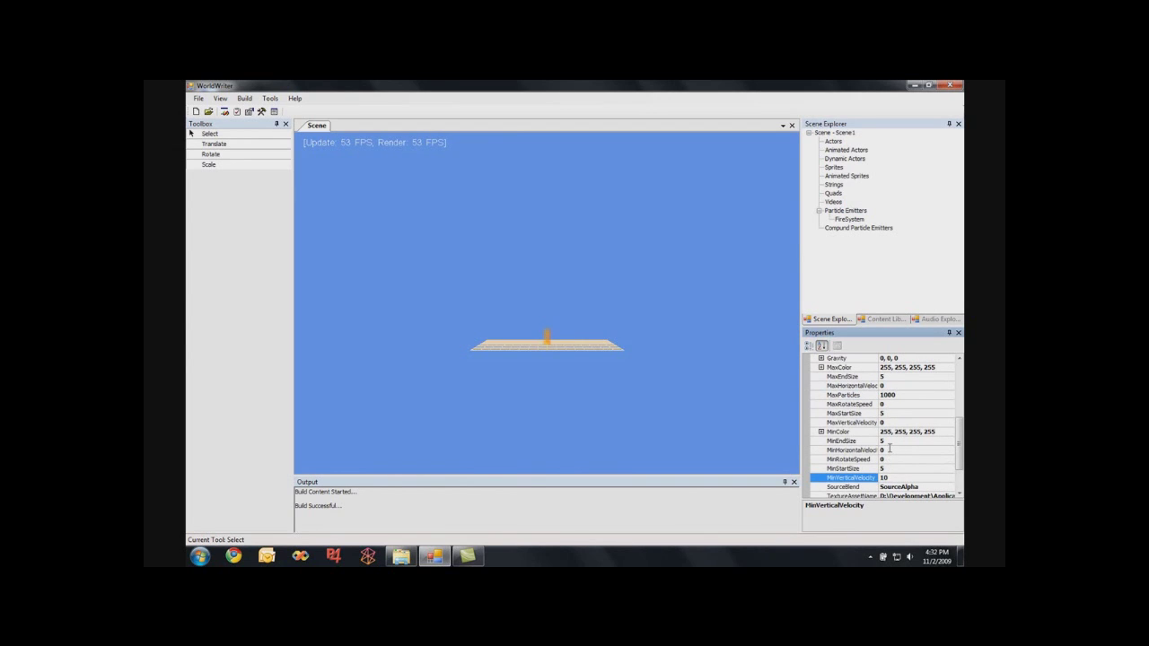
- Set the fire particles' MinHorizontalVelocity to 2 and view the spreading plume over the grid
click(888, 450)
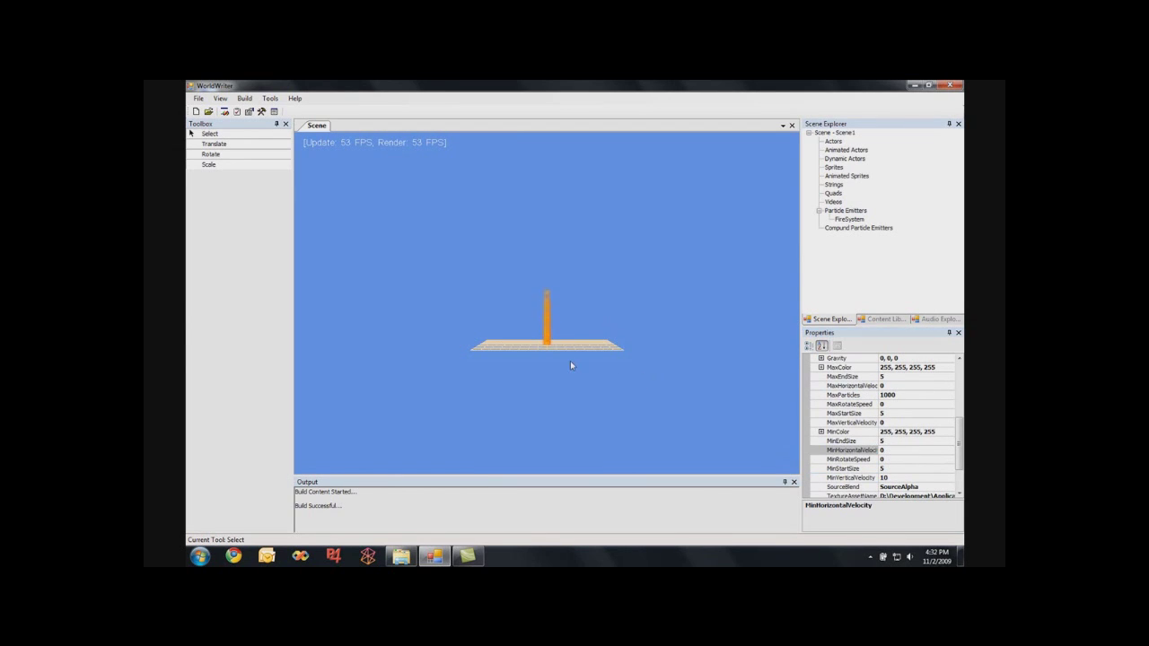
right_drag(572, 364, 664, 396)
drag(663, 395, 696, 429)
click(876, 452)
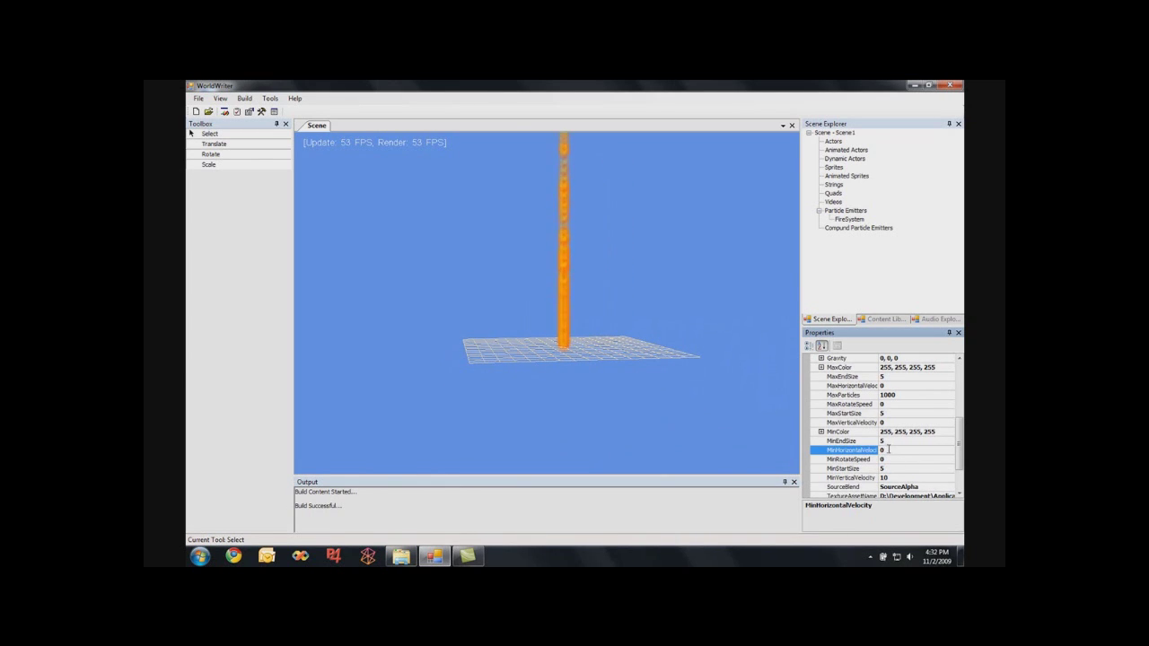
text(2)
key(Return)
drag(652, 405, 596, 397)
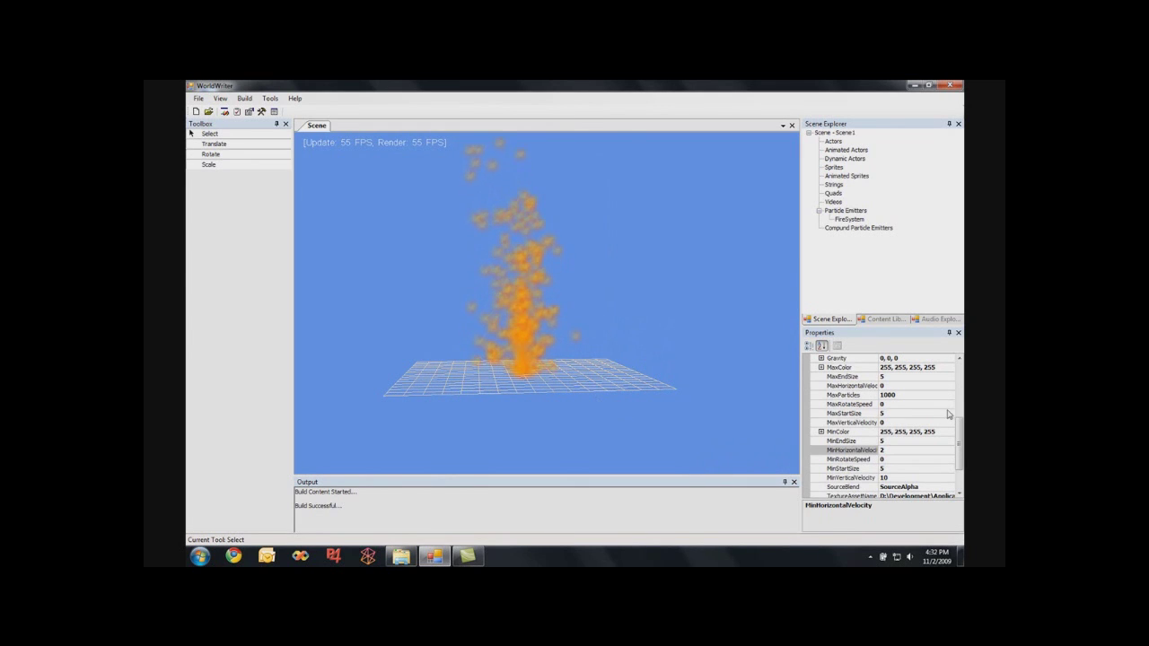
scroll(902, 401, up, 5)
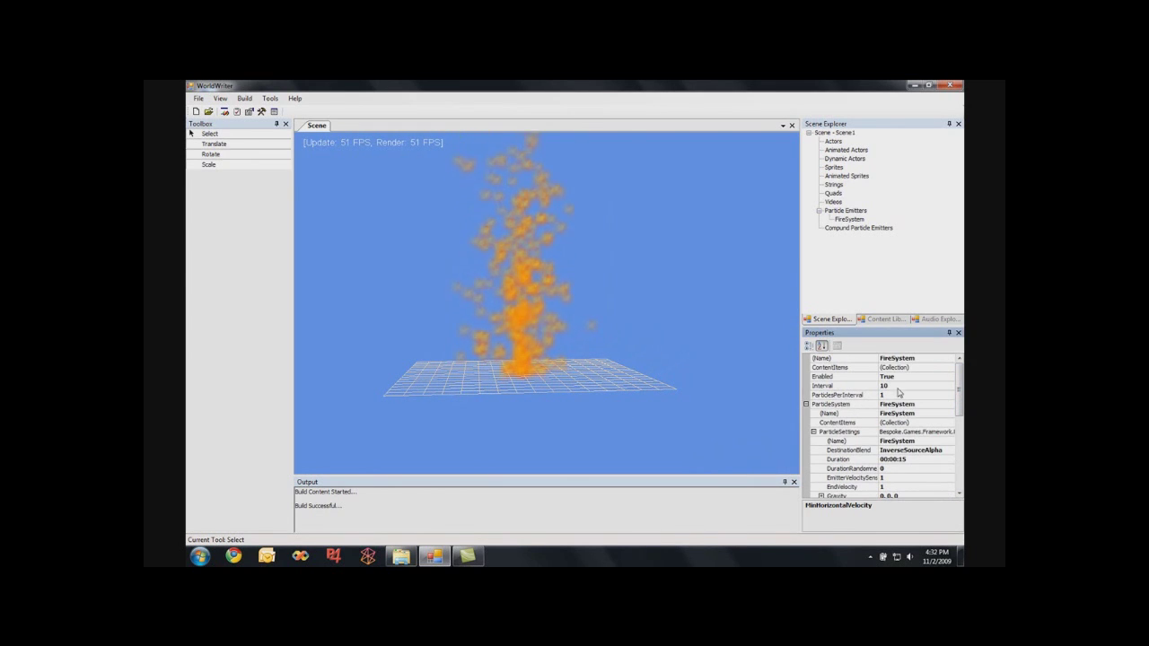
click(898, 386)
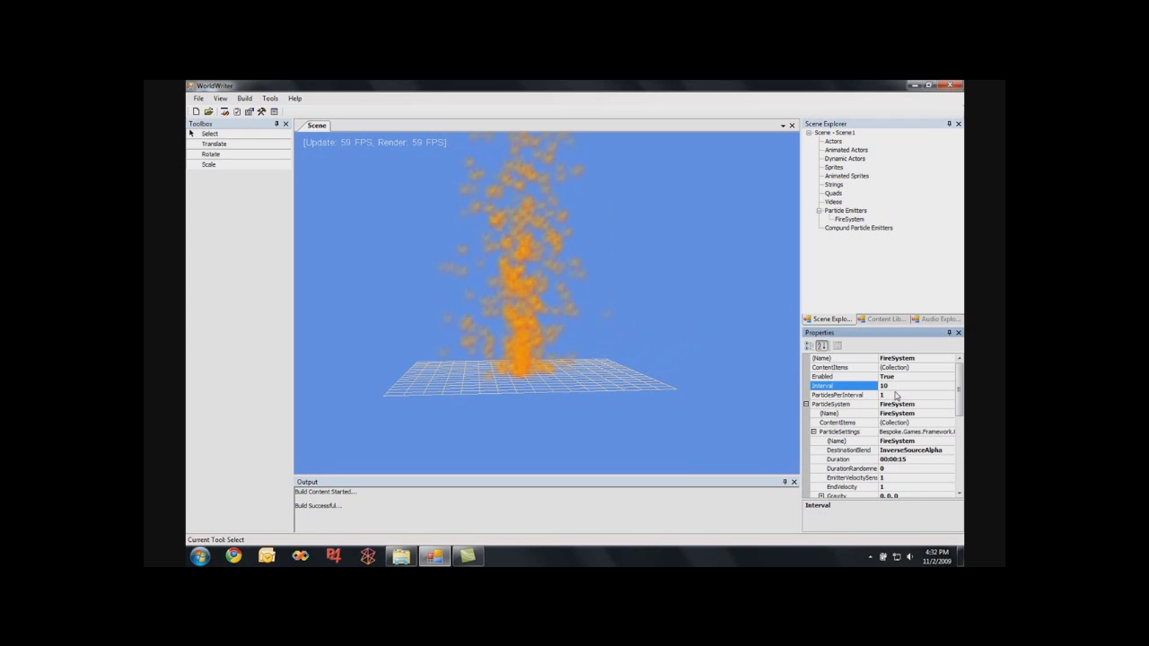
click(895, 396)
click(897, 387)
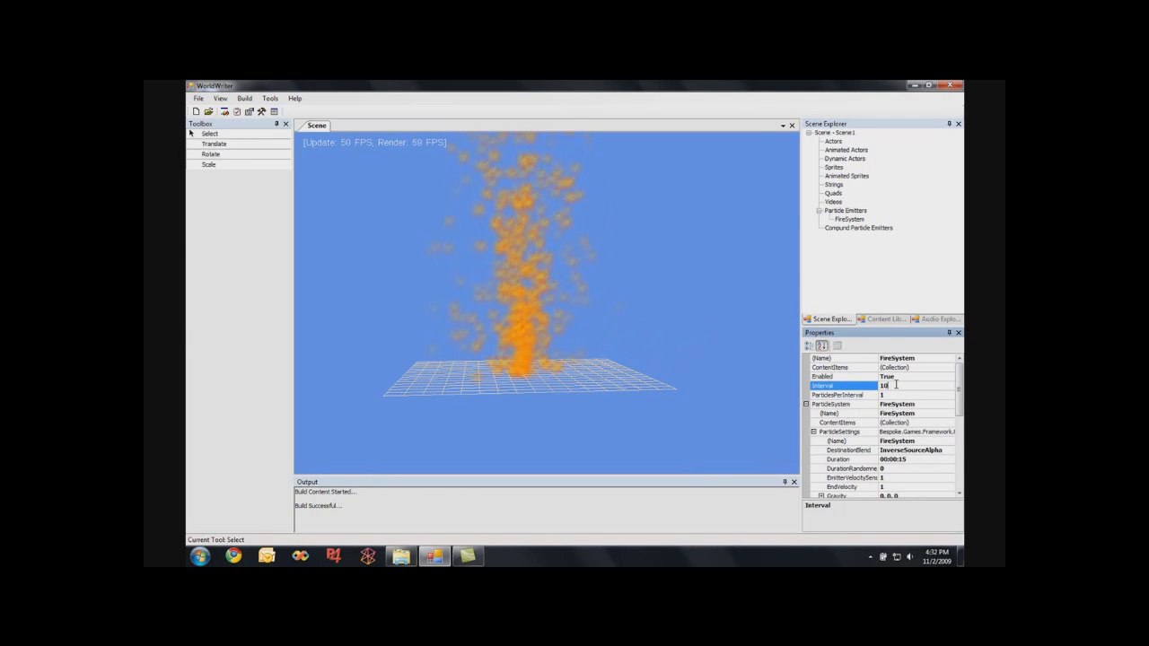
- Save the FireSystem timed emitter's changes back to its content item
click(853, 220)
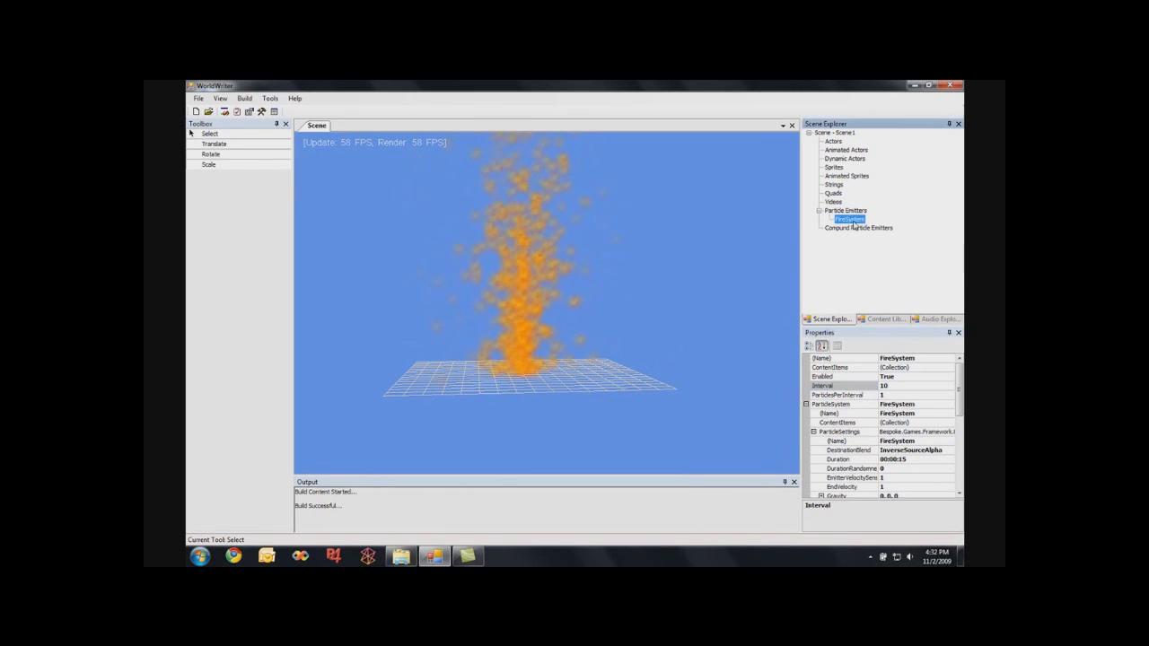
right_click(851, 222)
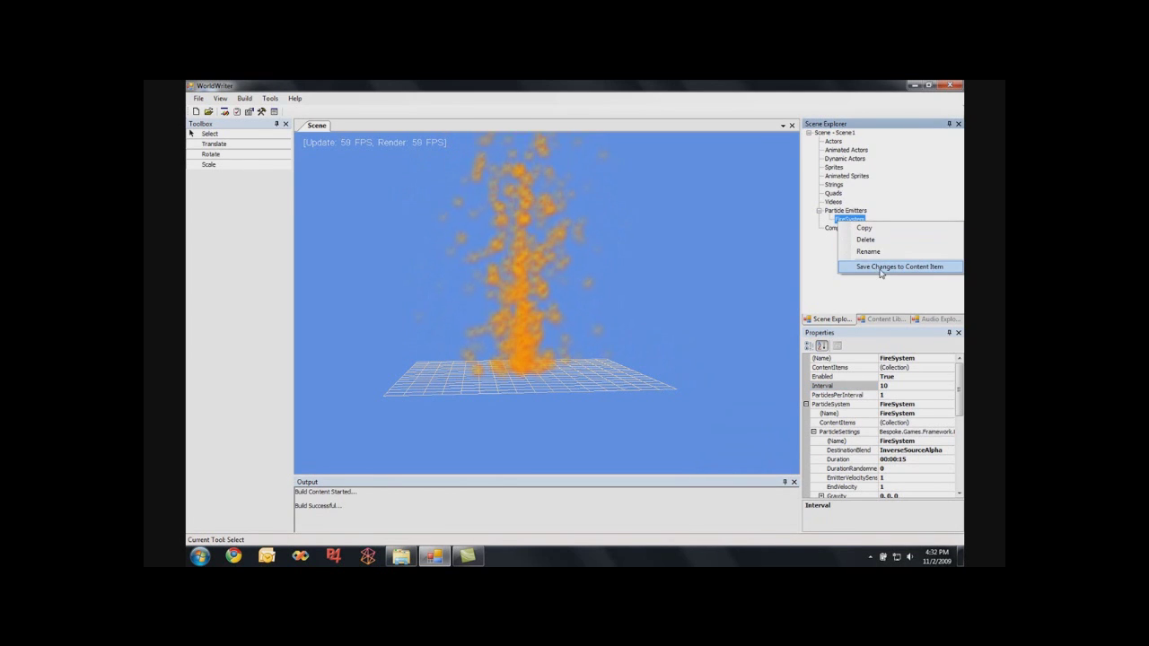
click(880, 267)
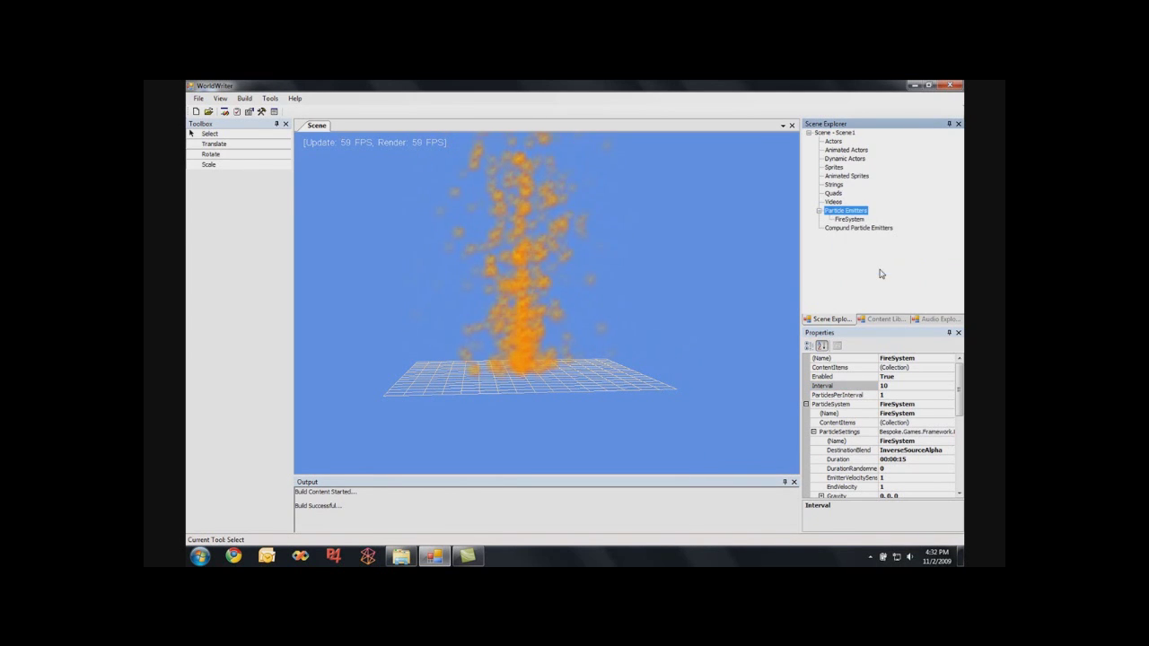
- Open FireSystem.particle from the content library for editing, check its horizontal and vertical velocity settings, and close it without updating
click(880, 320)
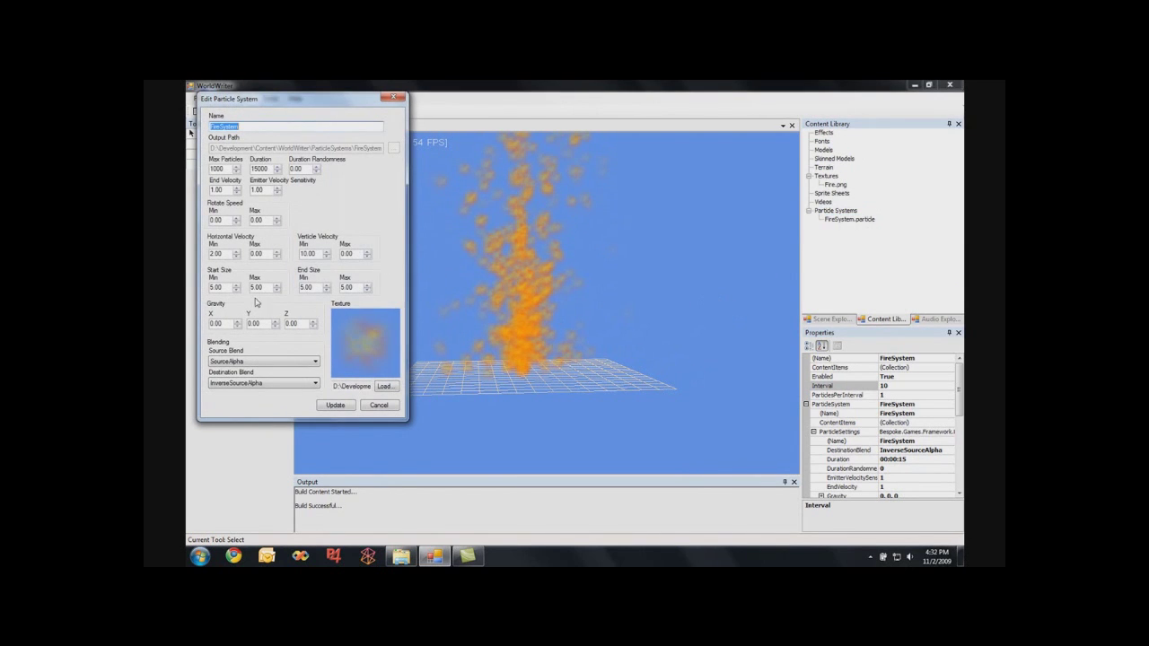
click(224, 287)
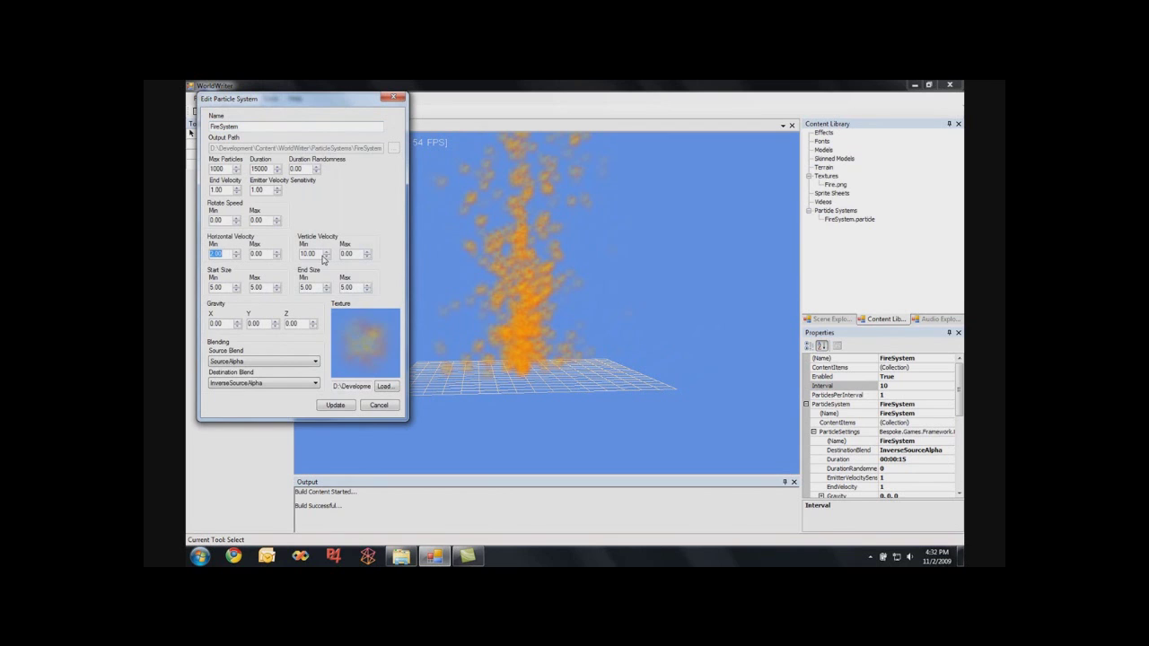
double_click(316, 255)
drag(304, 109, 423, 174)
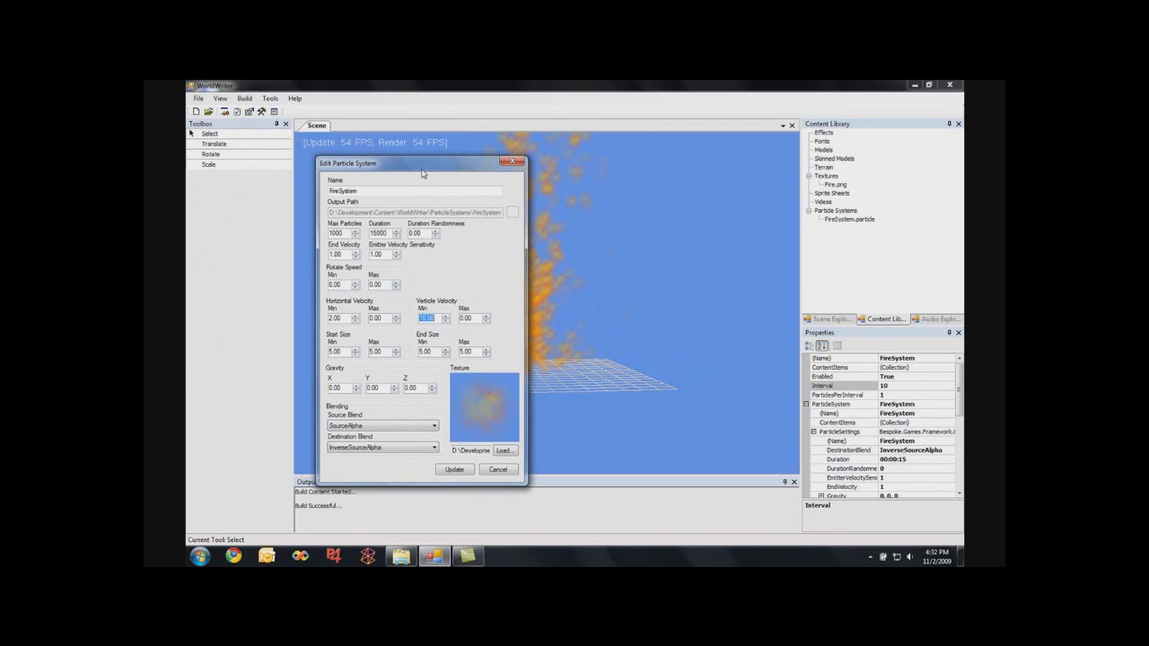
click(512, 161)
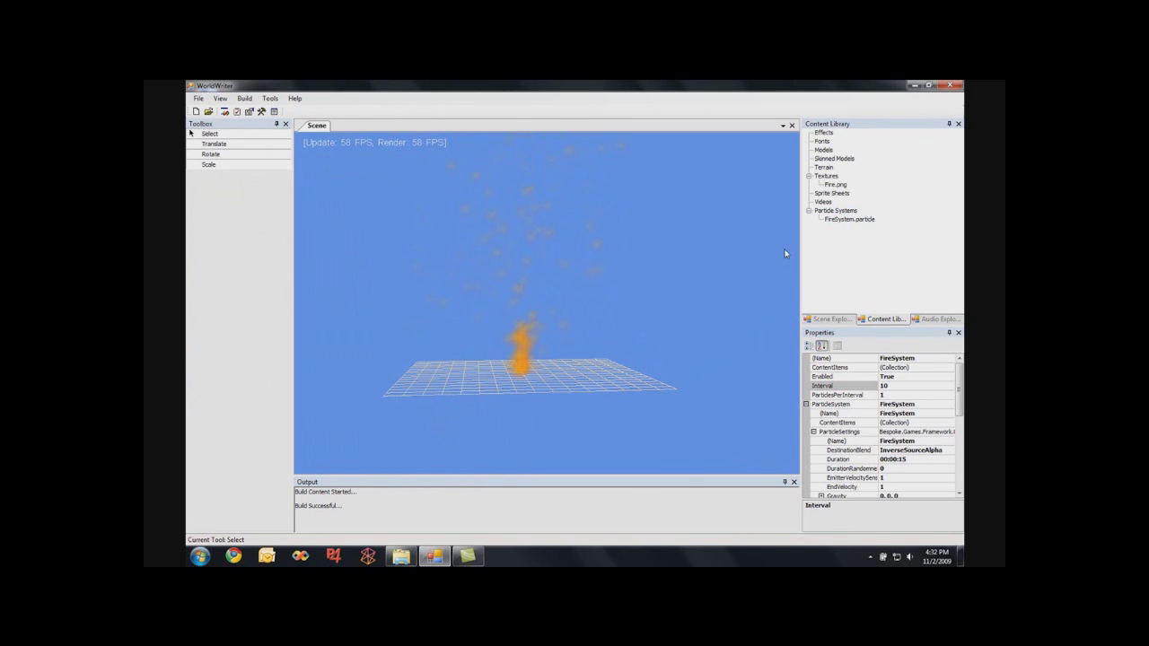
- Delete the FireSystem timed emitter from the scene and add FireSystem with a sphere emitter instead
click(832, 319)
click(849, 221)
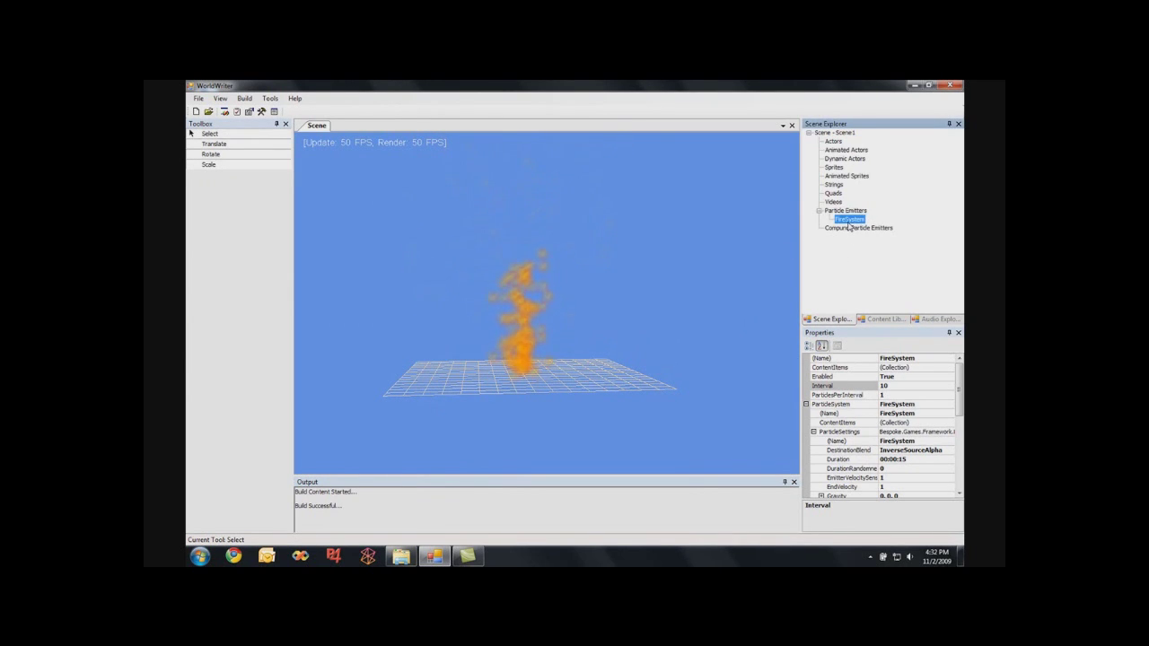
key(Delete)
click(887, 319)
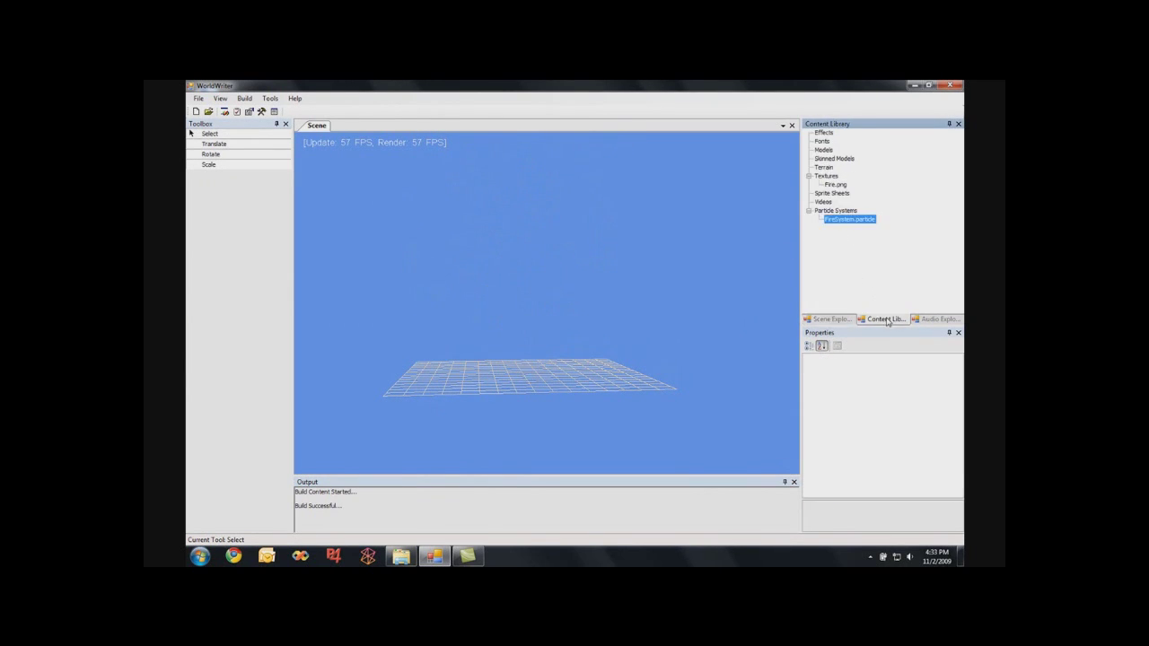
right_click(842, 226)
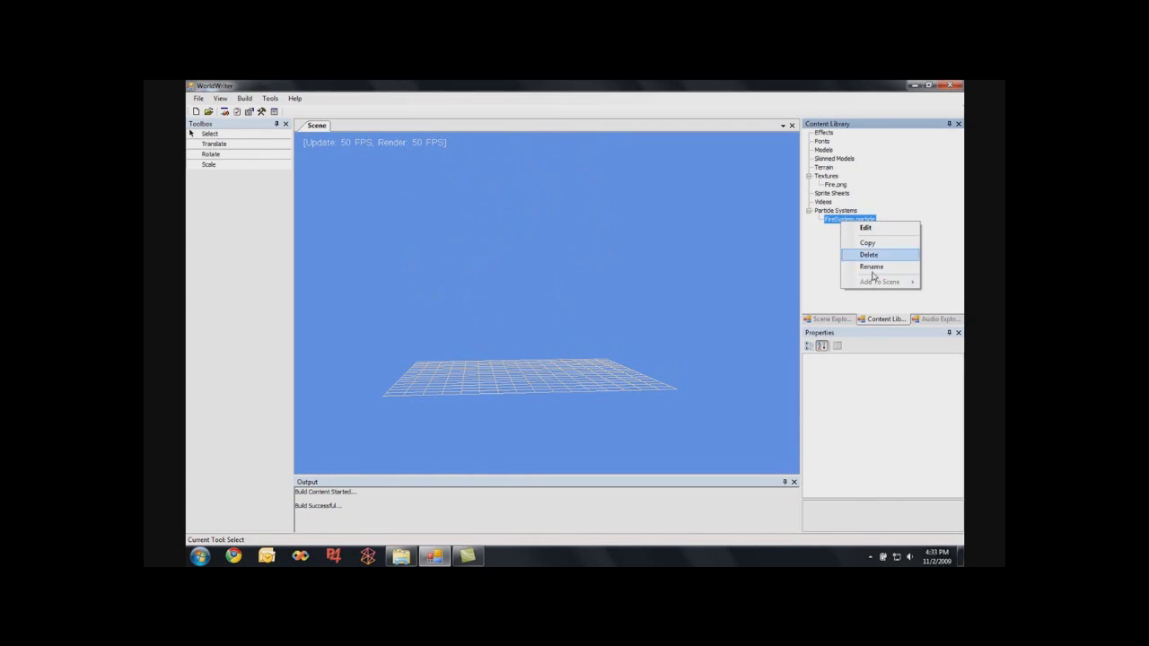
click(824, 245)
right_click(833, 222)
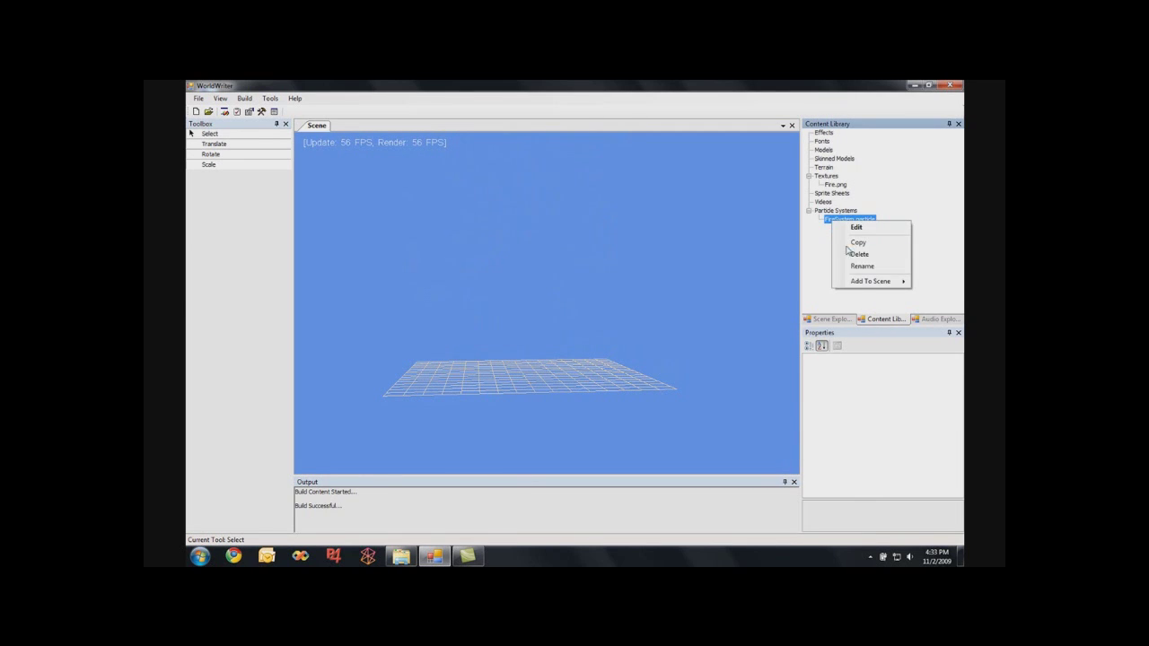
mouse_move(858, 283)
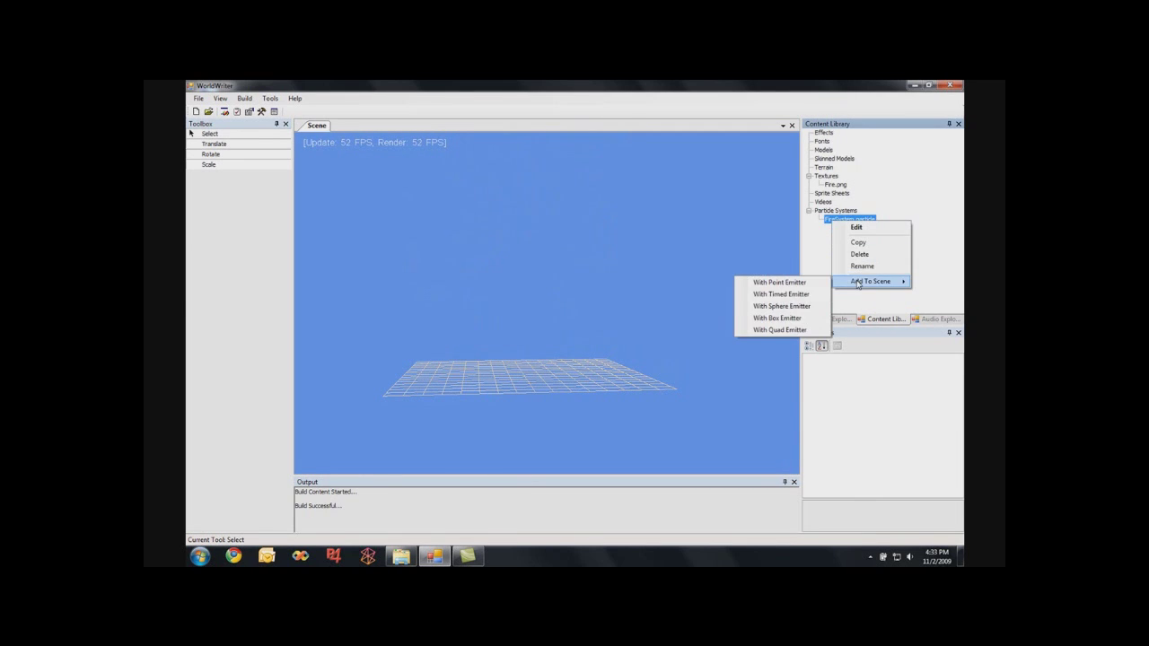
click(782, 306)
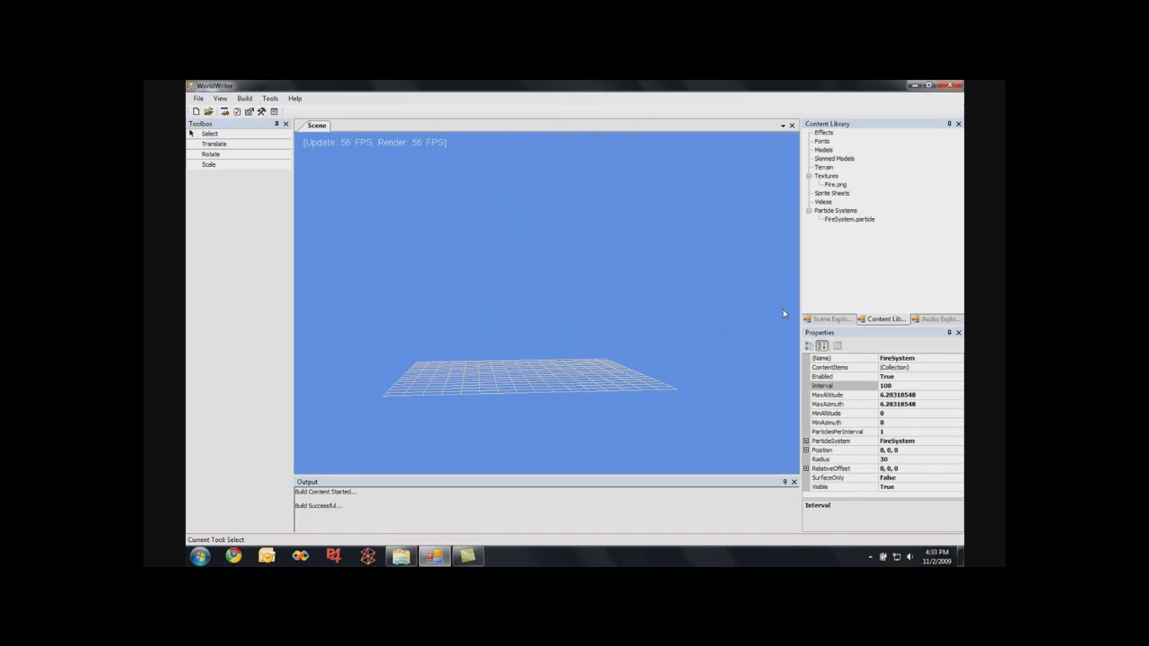
- Set MinHorizontalVelocity to 0 in the sphere emitter's nested ParticleSettings
click(840, 320)
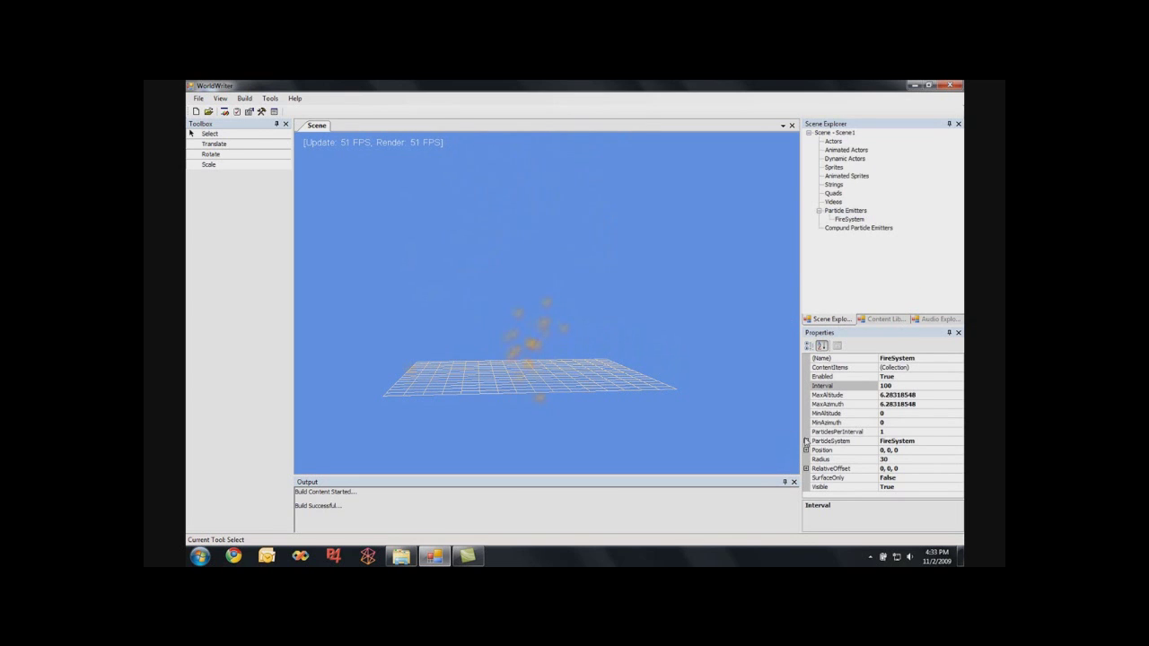
click(817, 442)
click(806, 440)
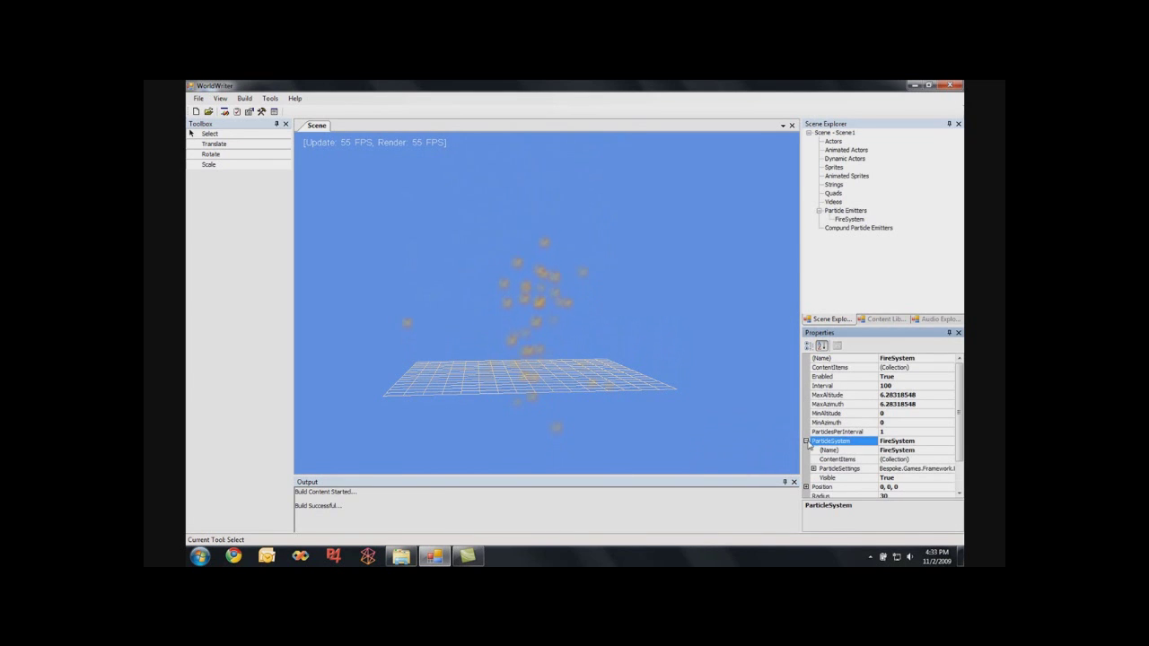
click(813, 470)
scroll(839, 468, down, 2)
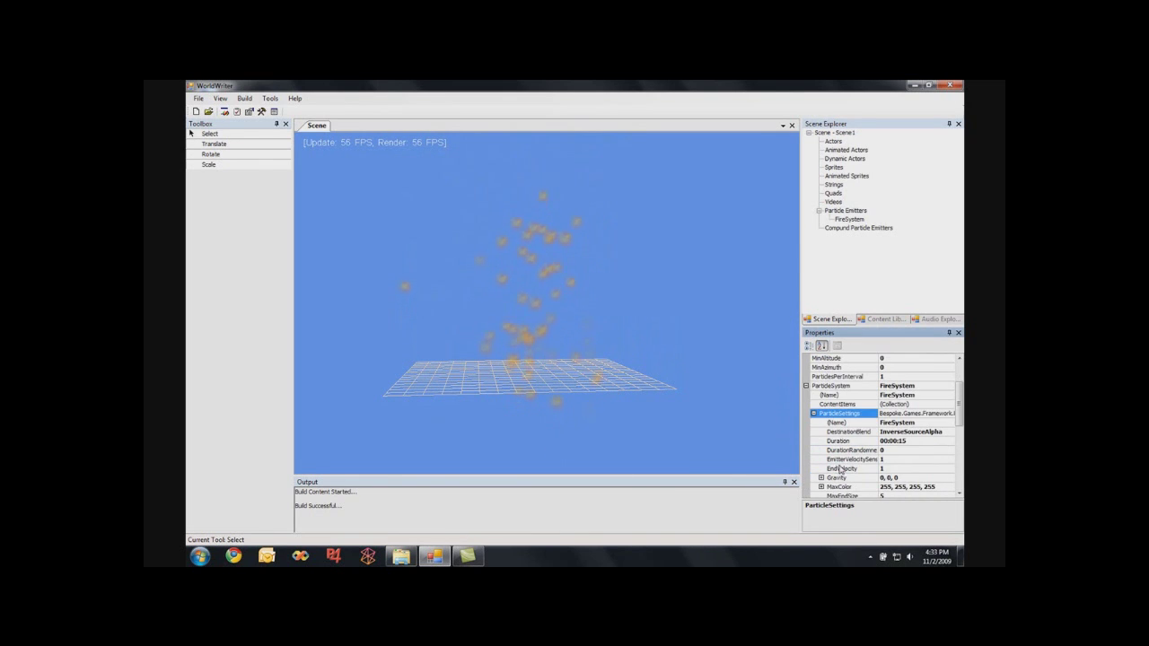
click(917, 441)
scroll(913, 449, down, 1)
scroll(906, 459, down, 1)
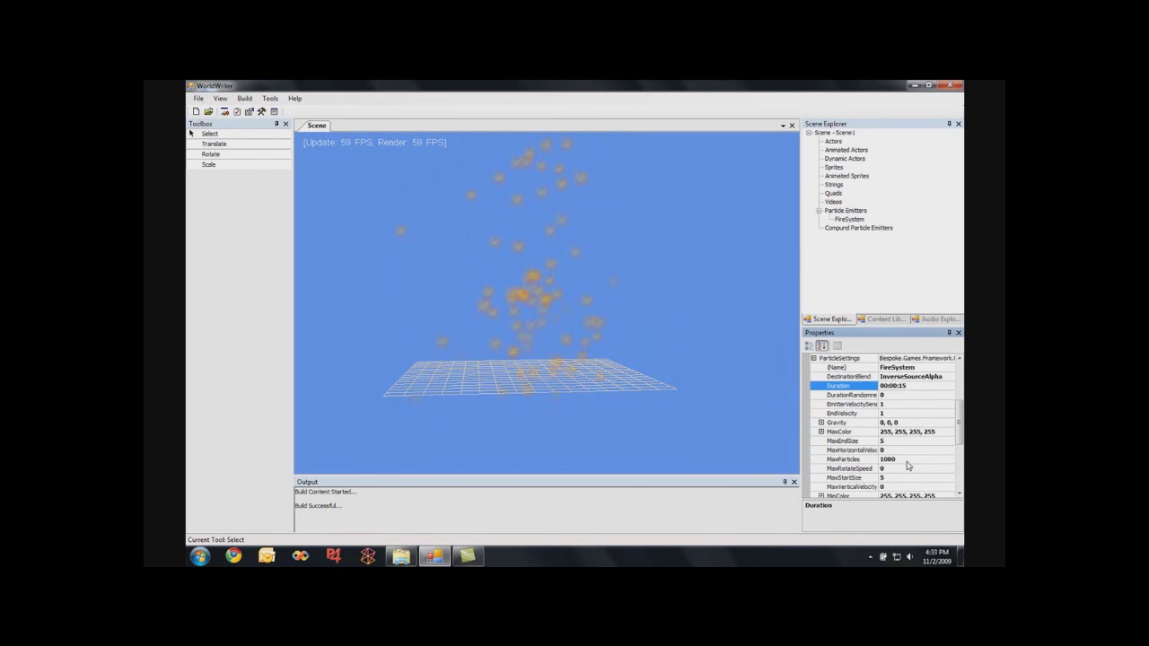
click(907, 462)
scroll(907, 461, down, 1)
click(904, 461)
click(899, 452)
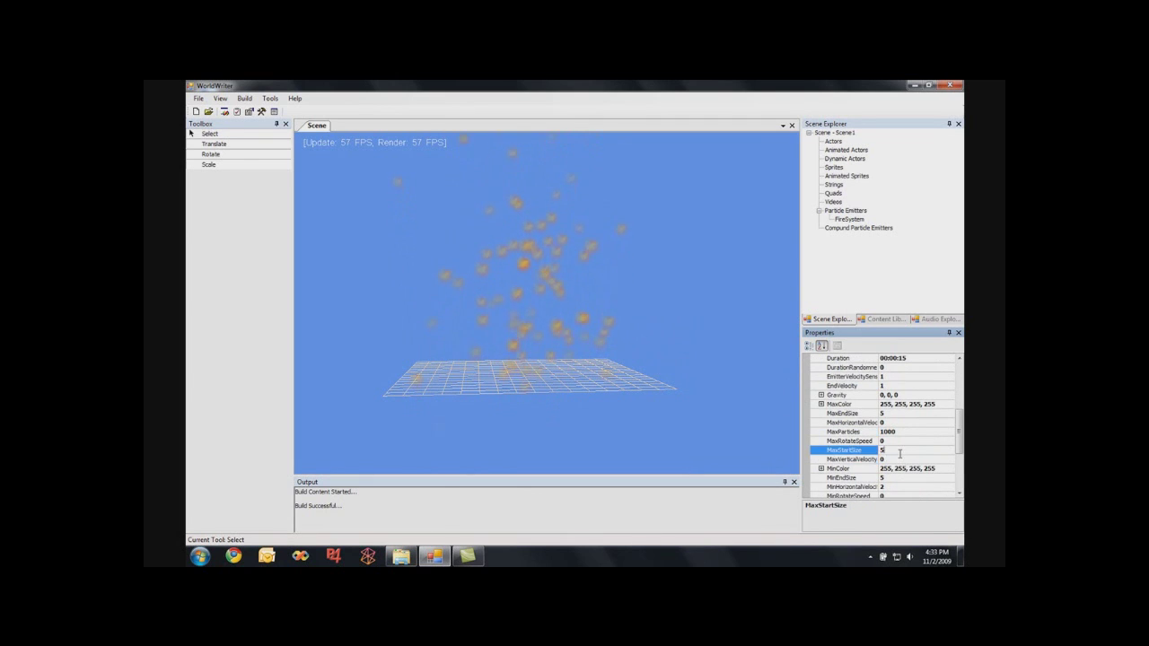
scroll(899, 454, down, 1)
double_click(895, 461)
text(0)
key(Return)
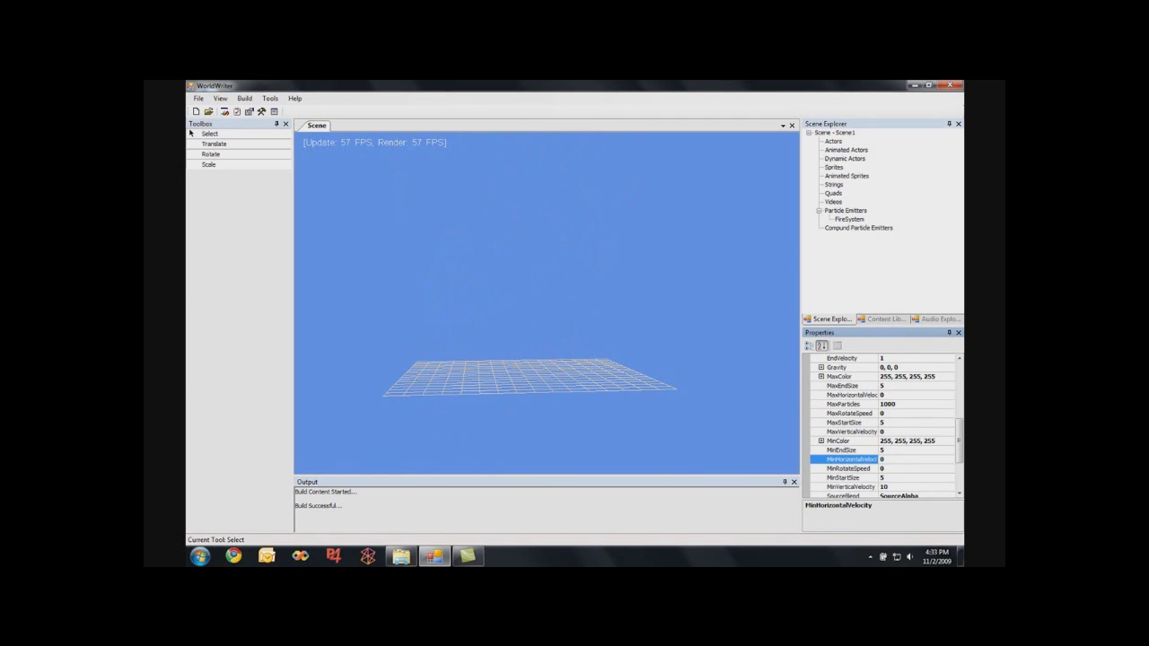
- Set MinVerticalVelocity to 0 and collapse the sphere emitter's ParticleSettings
click(898, 487)
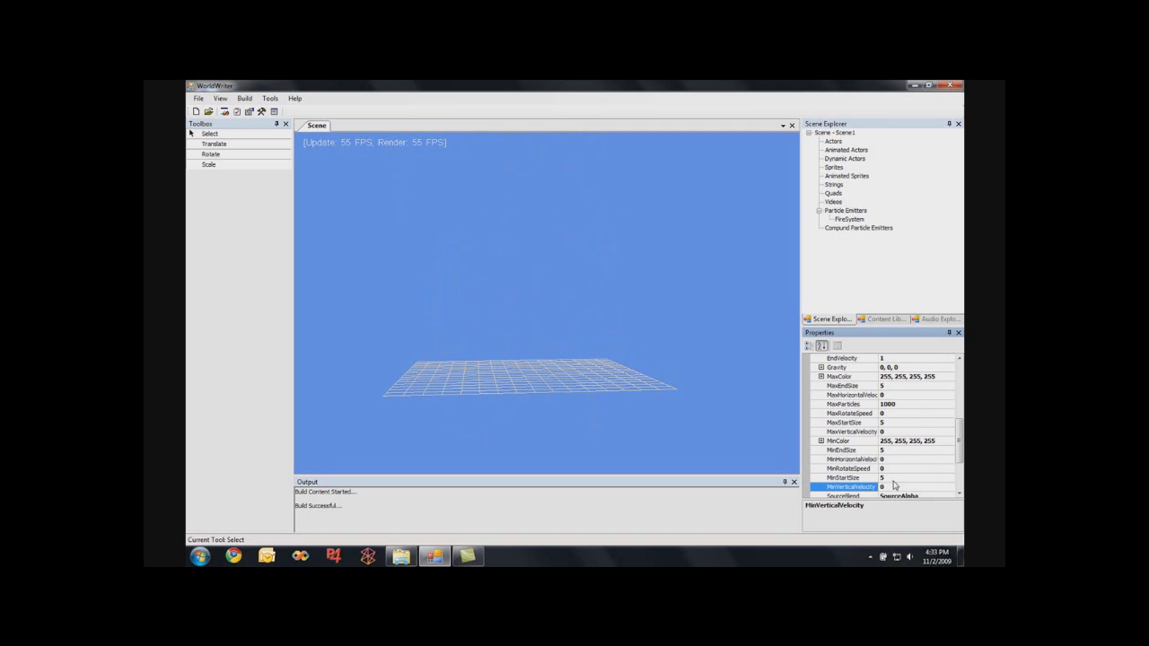
text(0)
scroll(959, 358, up, 5)
click(813, 441)
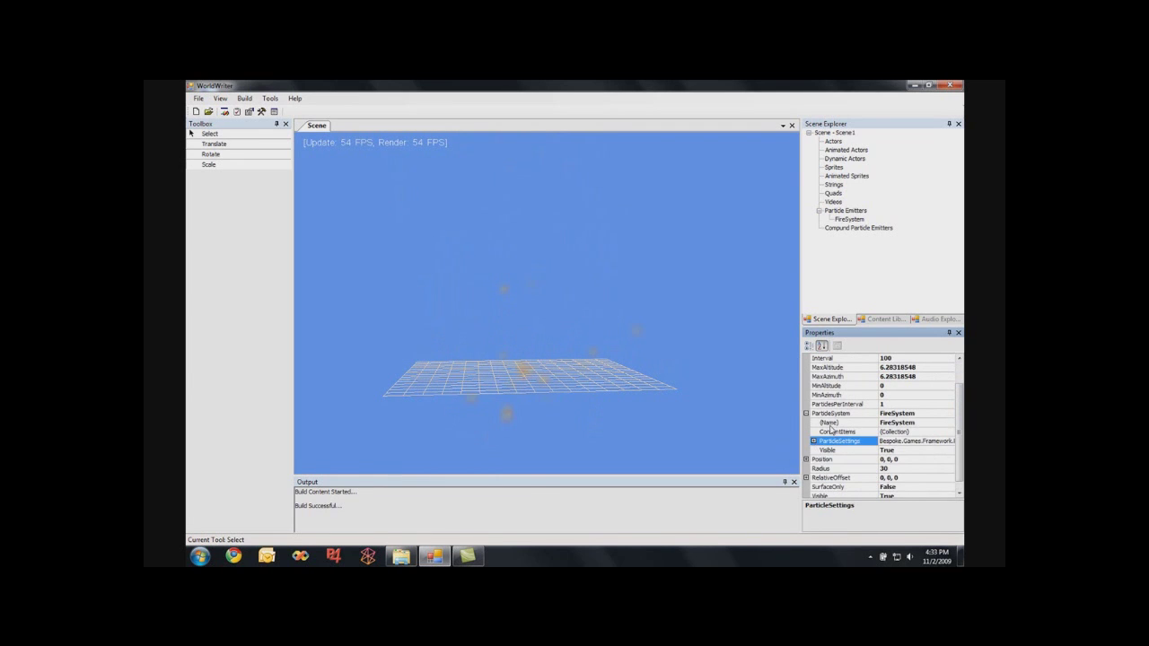
- Set the sphere emitter's SurfaceOnly property to True
scroll(839, 463, down, 1)
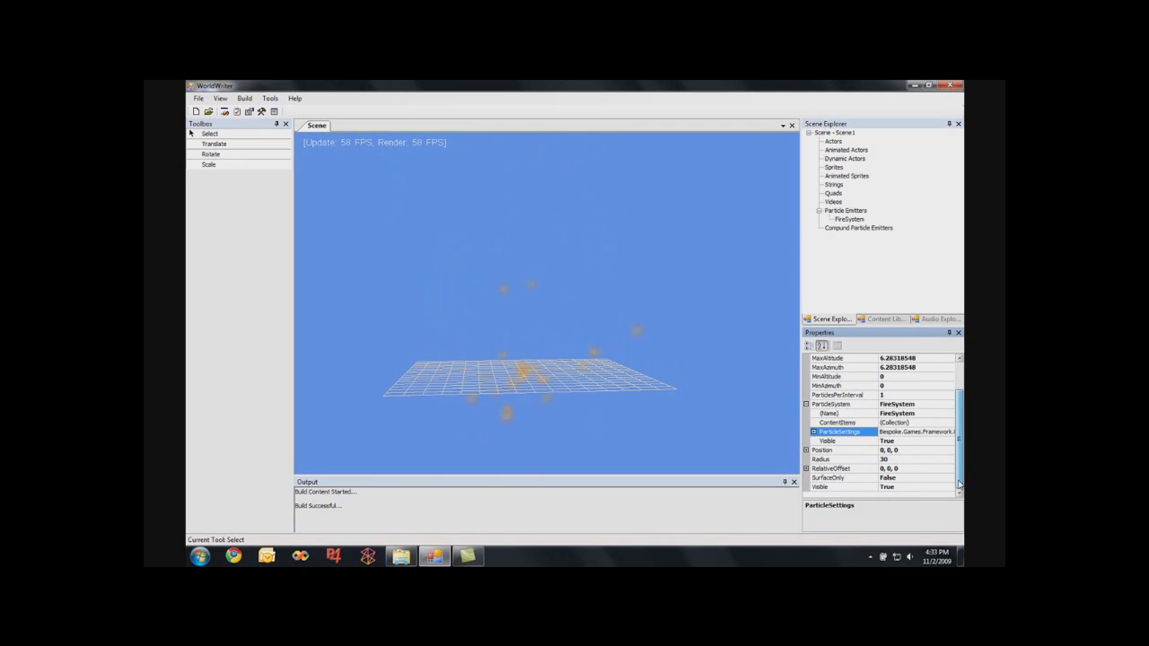
click(842, 479)
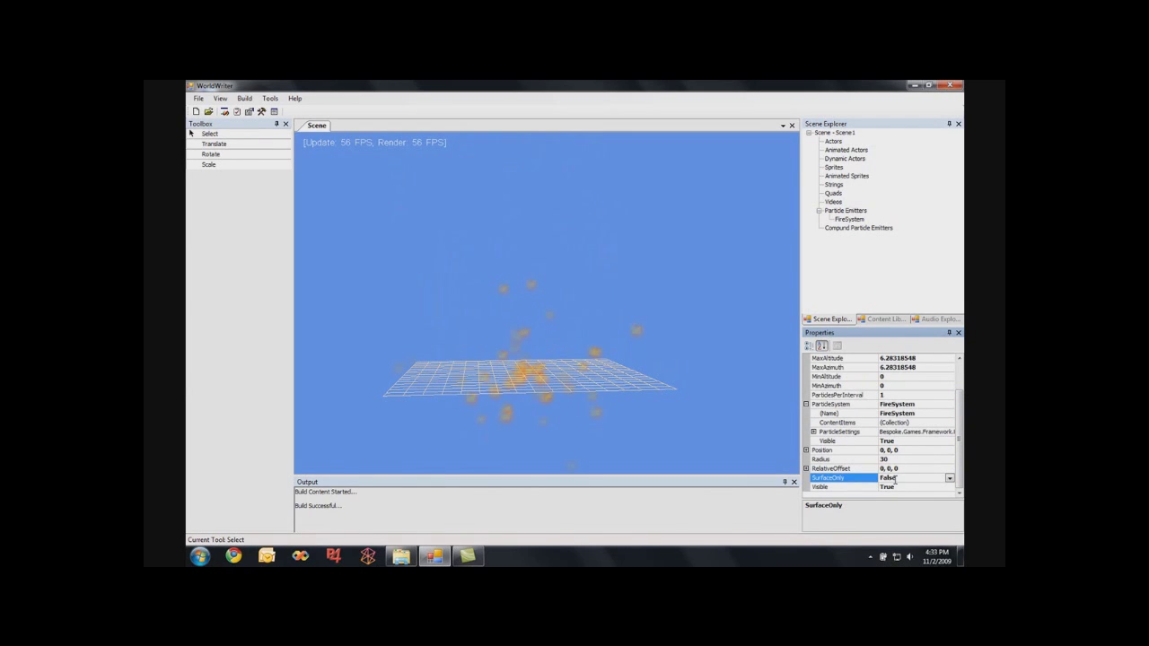
double_click(896, 479)
- Set the sphere emitter's Interval and ParticlesPerInterval to 10 and view the whole particle sphere
scroll(895, 479, up, 2)
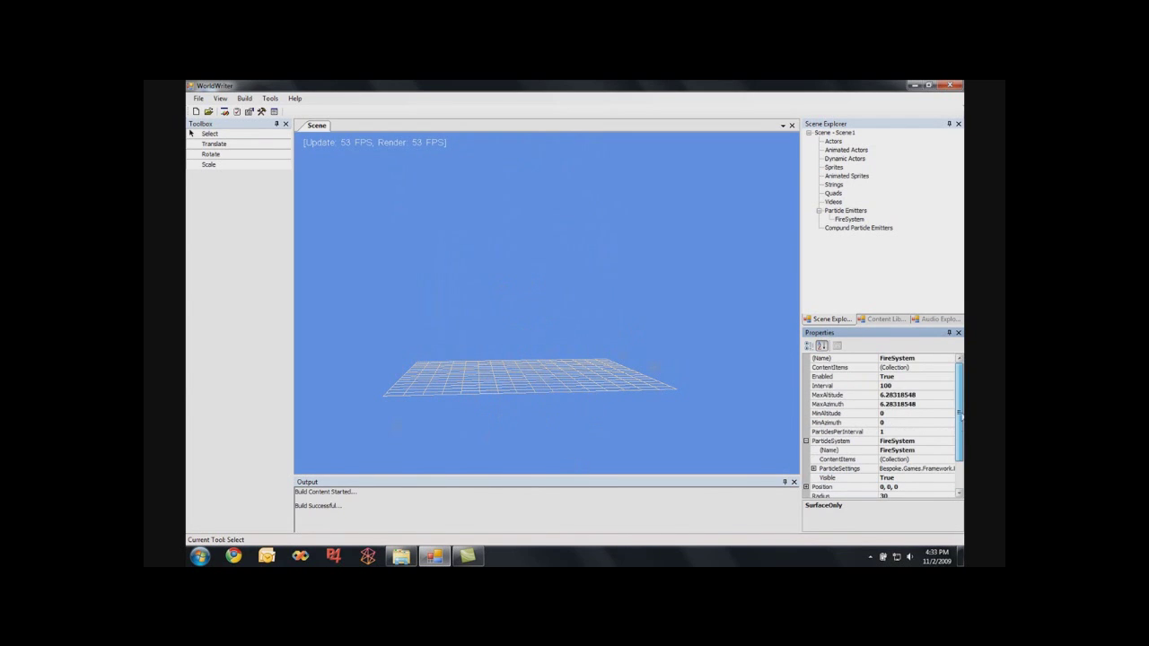
click(898, 386)
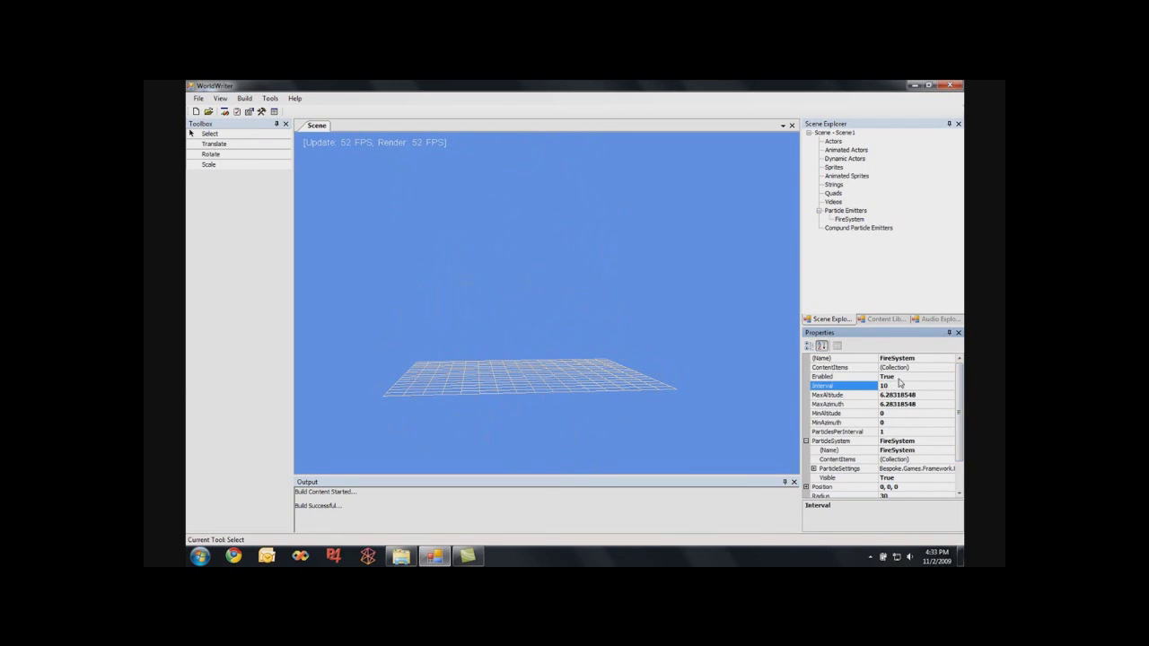
click(893, 430)
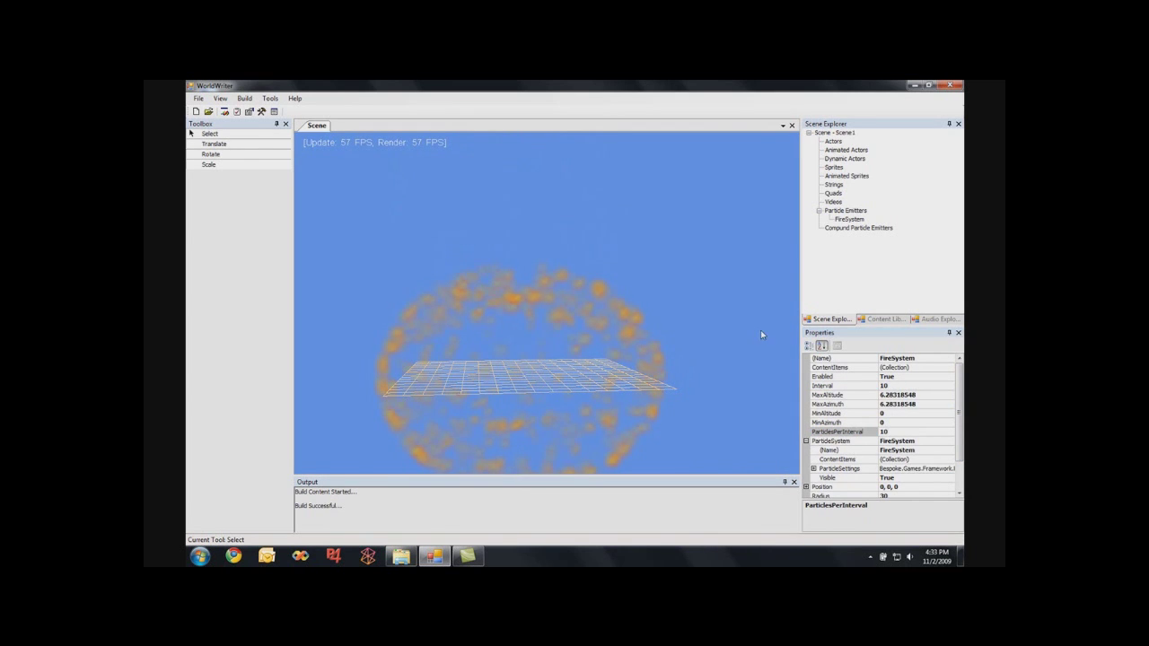
right_drag(559, 407, 596, 444)
key(a)
key(s)
key(s)
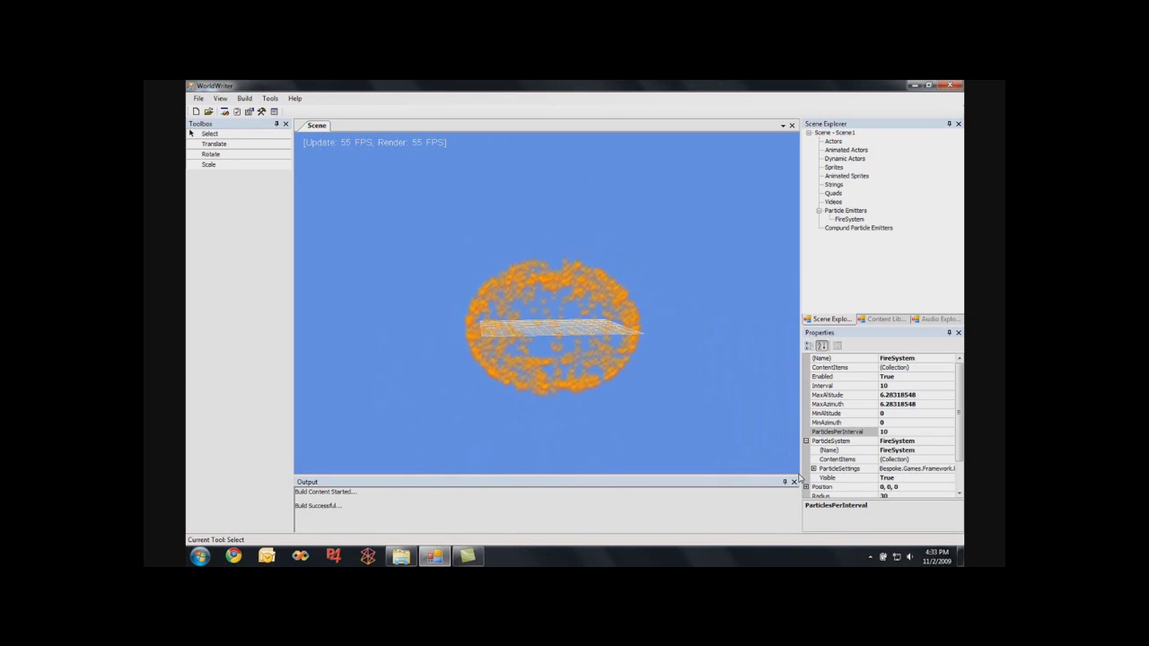
- Widen the Scene Explorer and Properties area so that full property names and values fit
drag(801, 464, 675, 457)
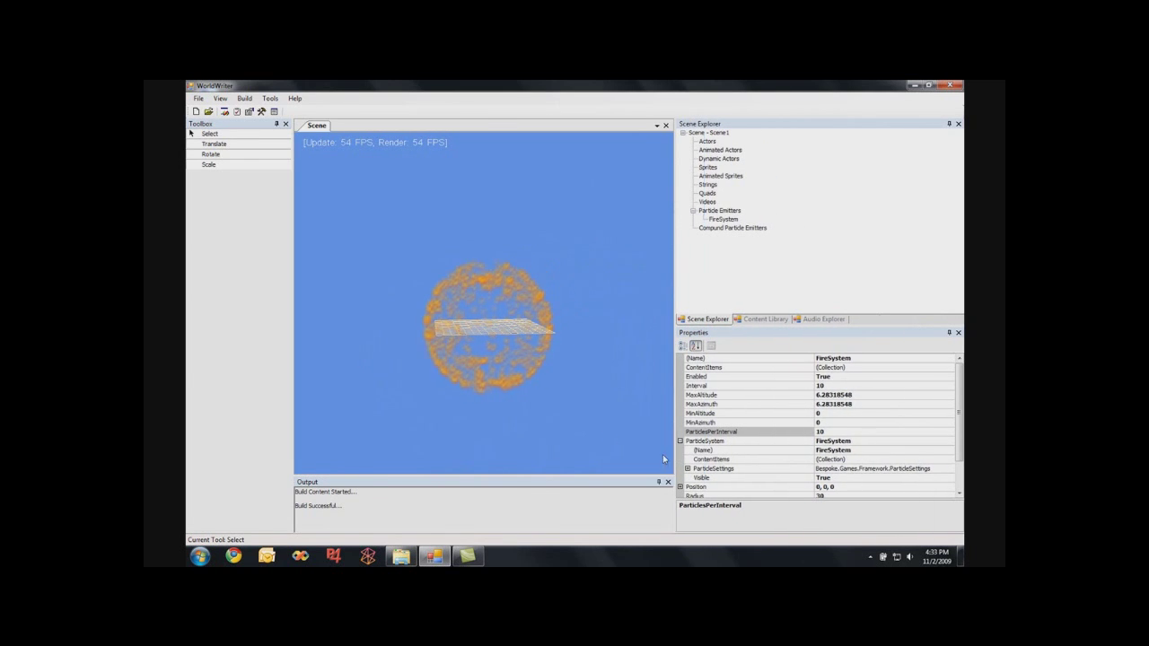
middle_drag(452, 387, 574, 385)
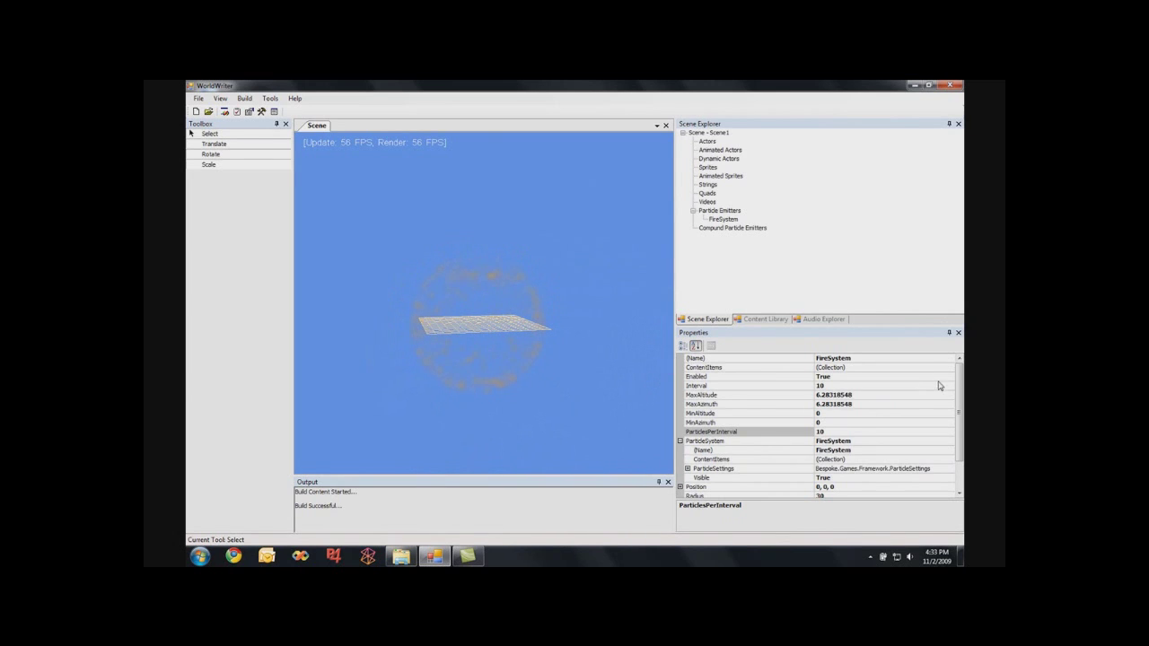
click(956, 387)
click(654, 366)
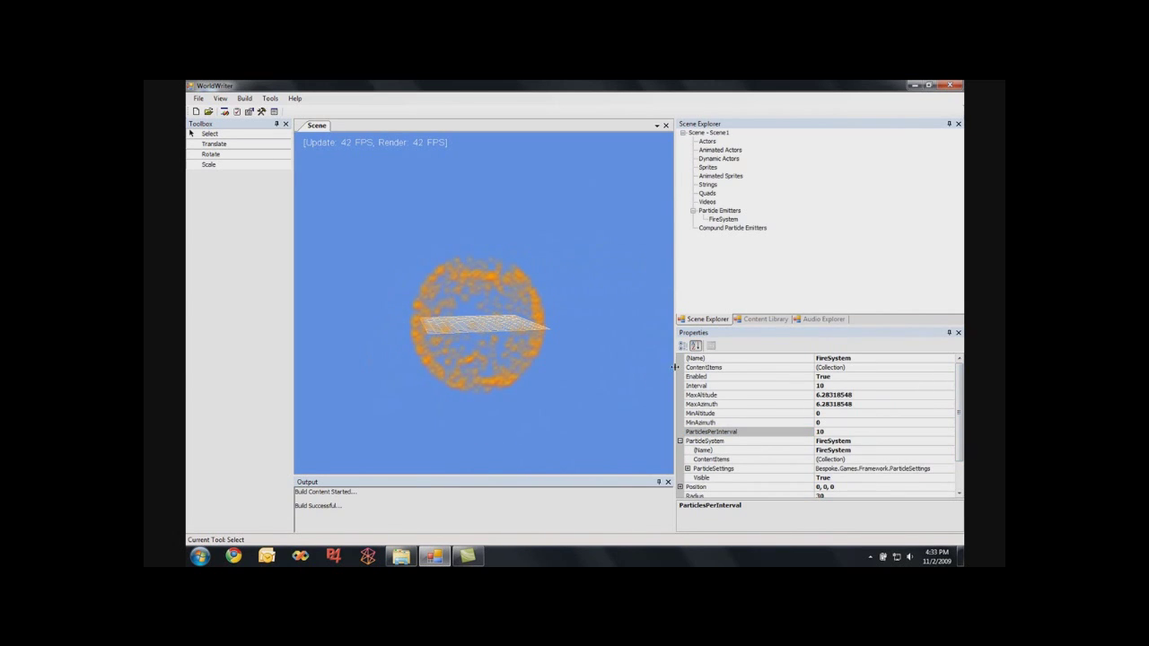
drag(675, 366, 689, 370)
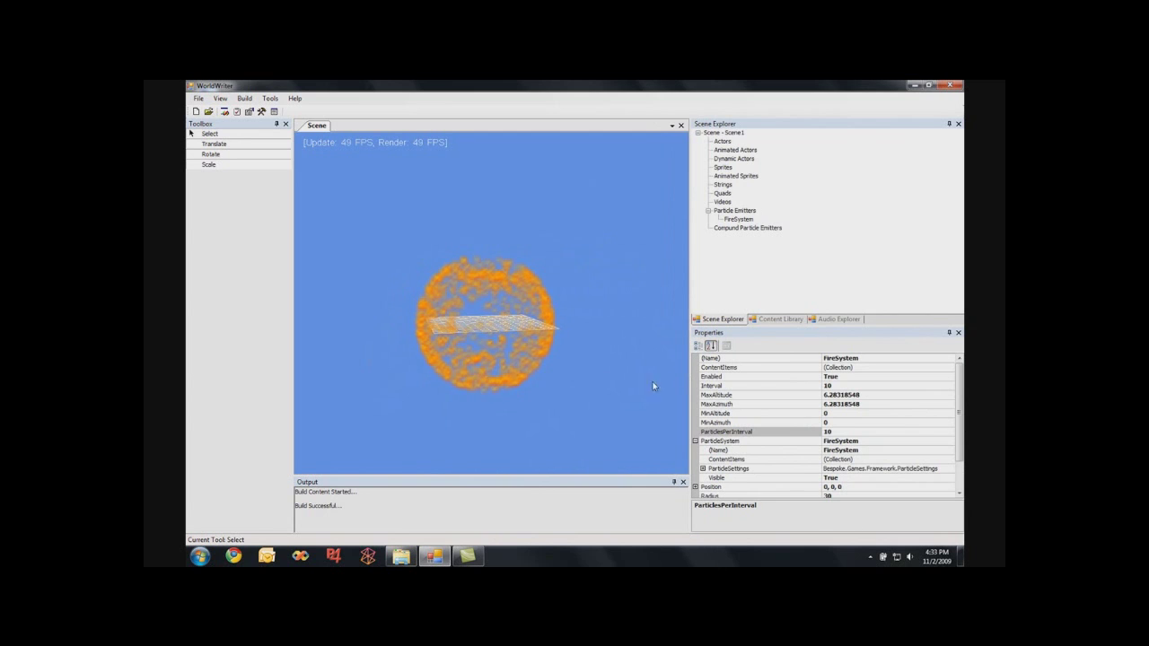
- Inspect the particle sphere up close and set the sphere emitter's SurfaceOnly property to False
key(a)
key(w)
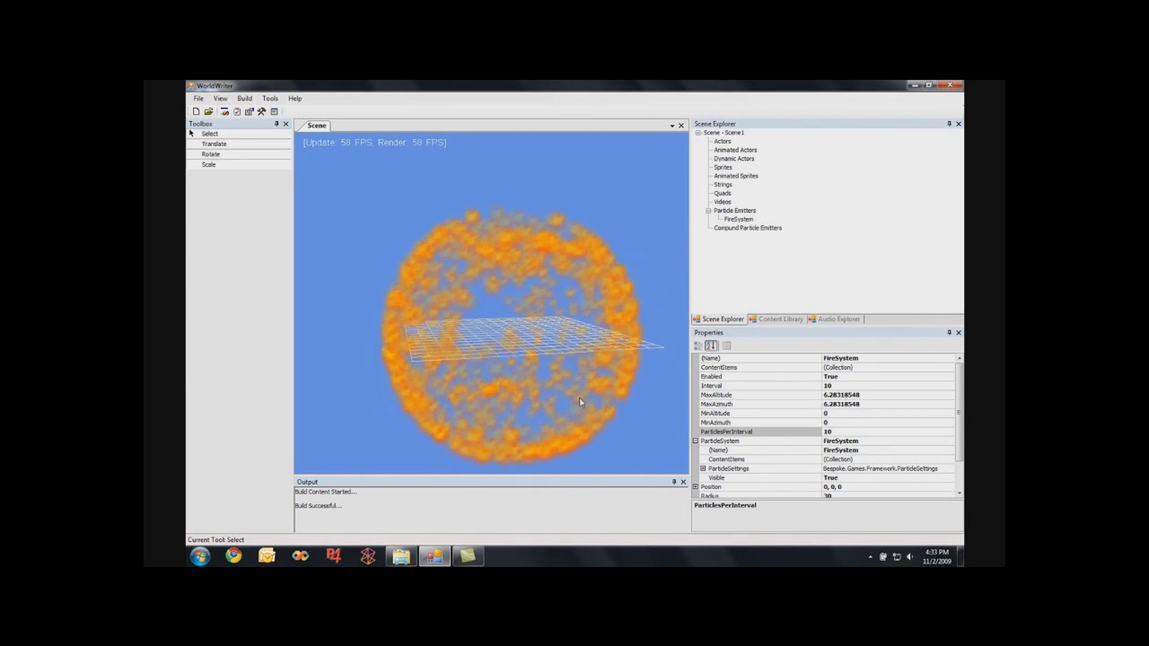
key(w)
mouse_move(579, 402)
right_down()
mouse_move(559, 399)
mouse_move(562, 409)
right_up()
key(s)
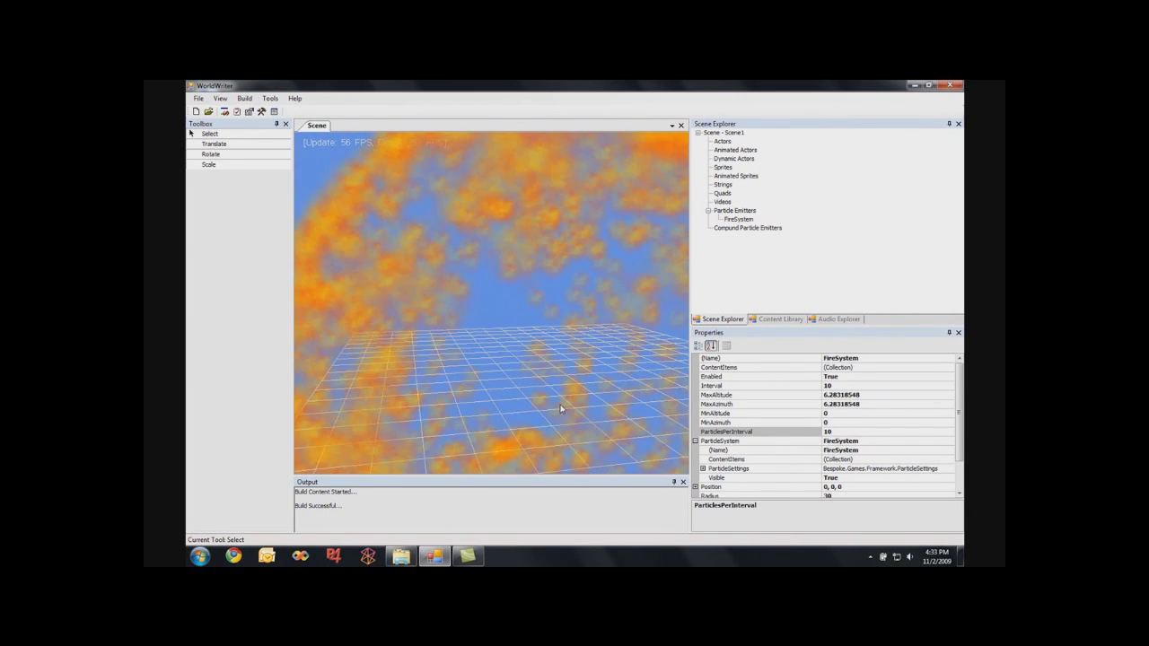
scroll(559, 409, down, 5)
scroll(945, 482, down, 2)
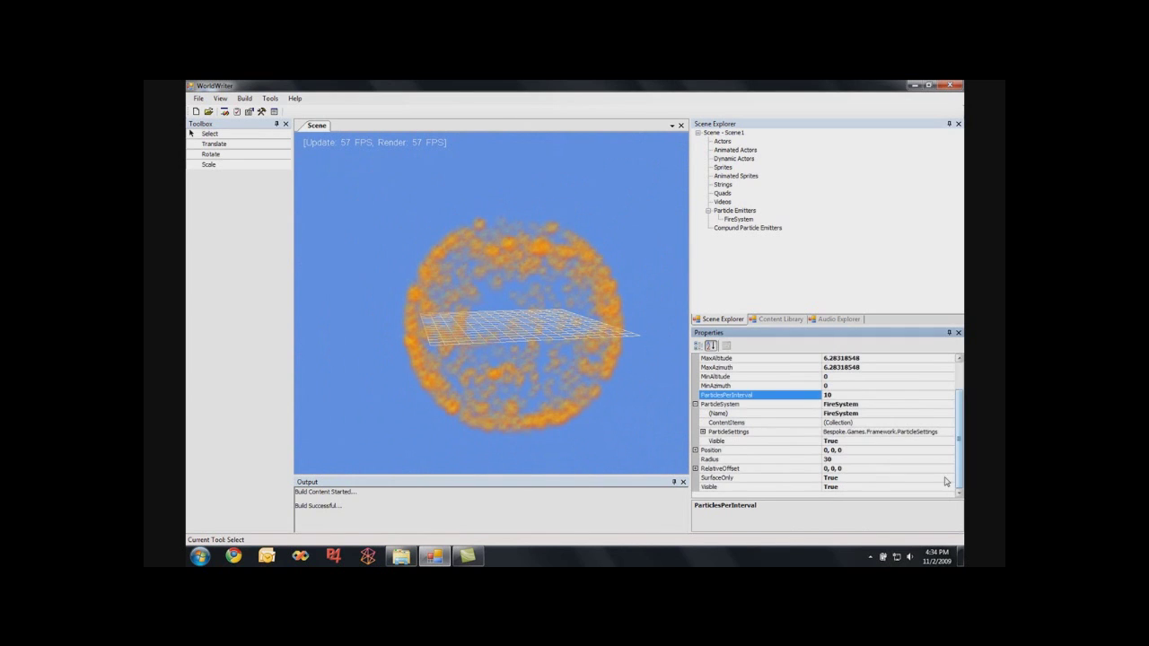
click(708, 478)
double_click(860, 477)
click(585, 397)
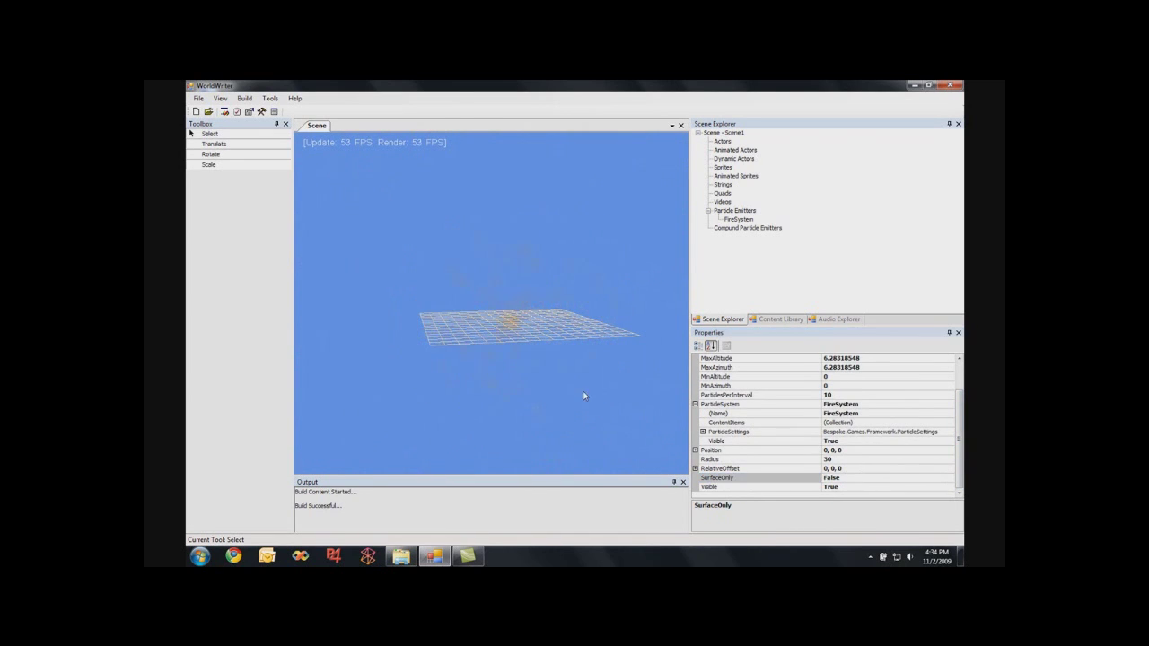
- Set the sphere emitter's Radius to 60
scroll(575, 410, up, 5)
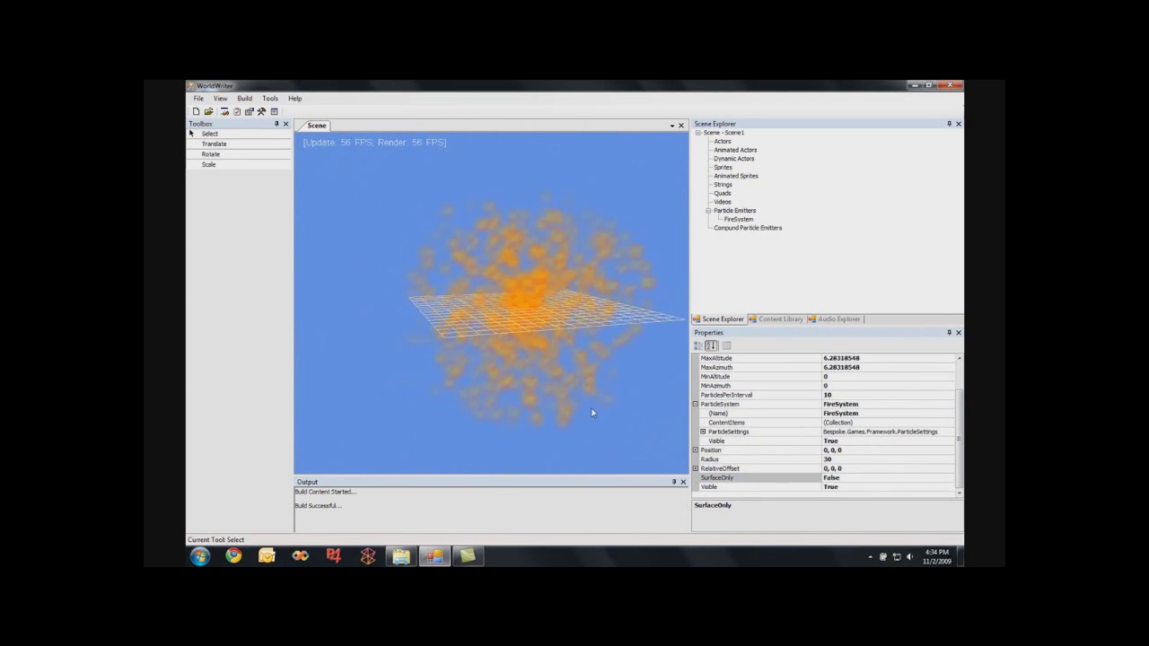
scroll(477, 423, down, 5)
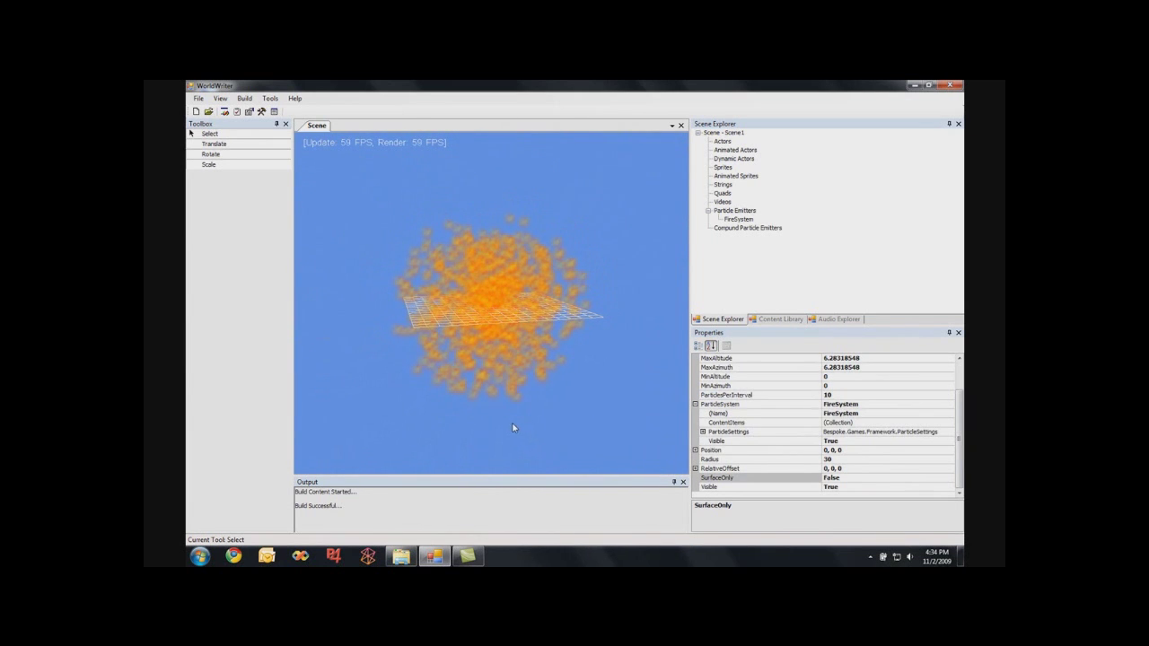
click(956, 376)
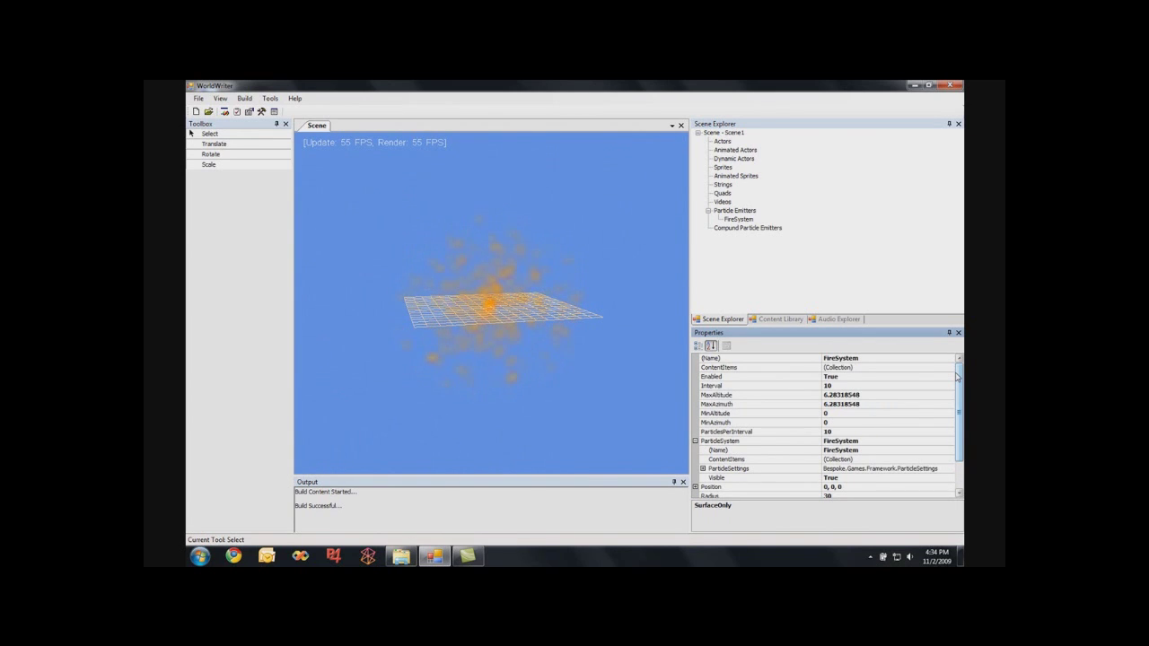
scroll(942, 368, down, 2)
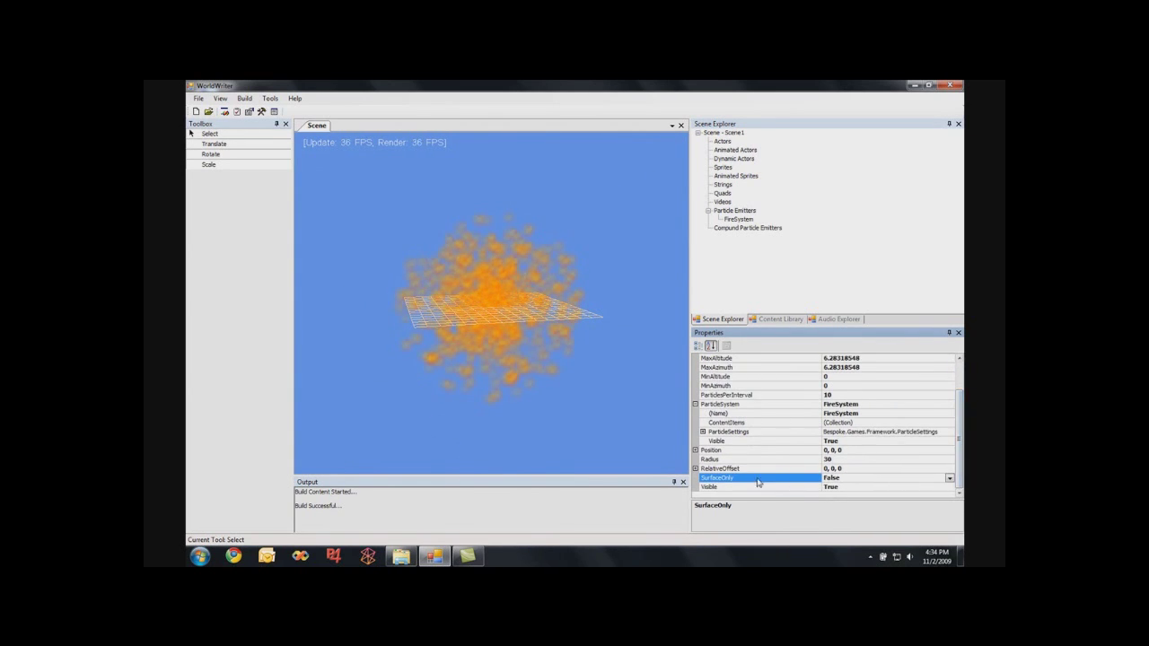
click(765, 460)
click(842, 457)
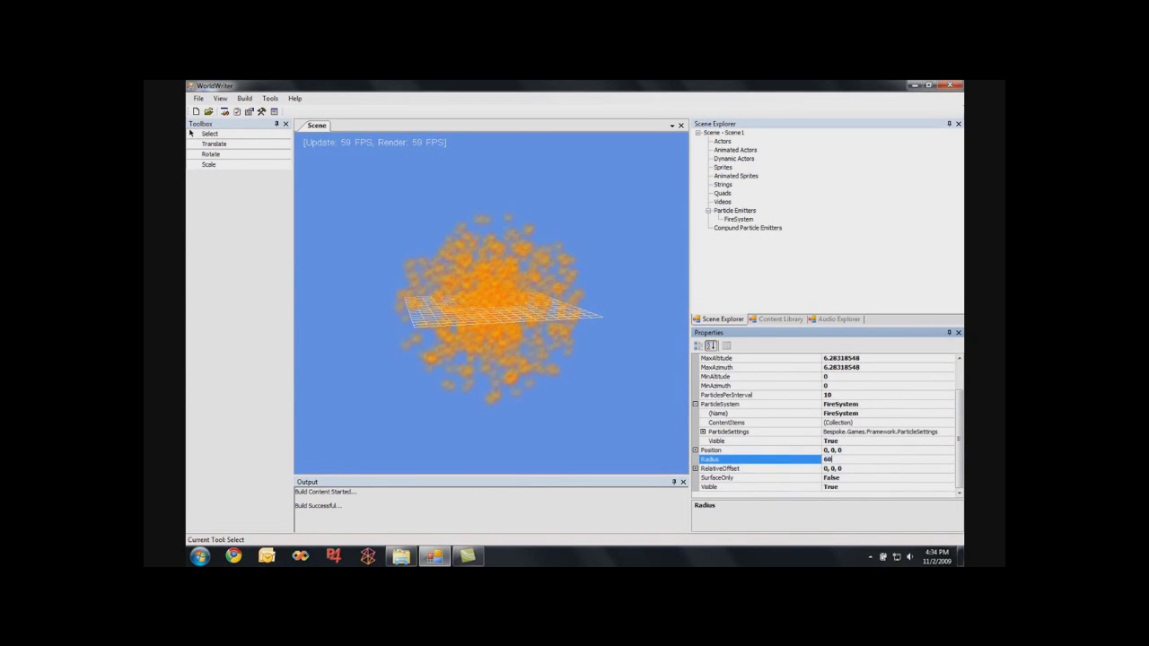
text(60)
key(Return)
click(440, 354)
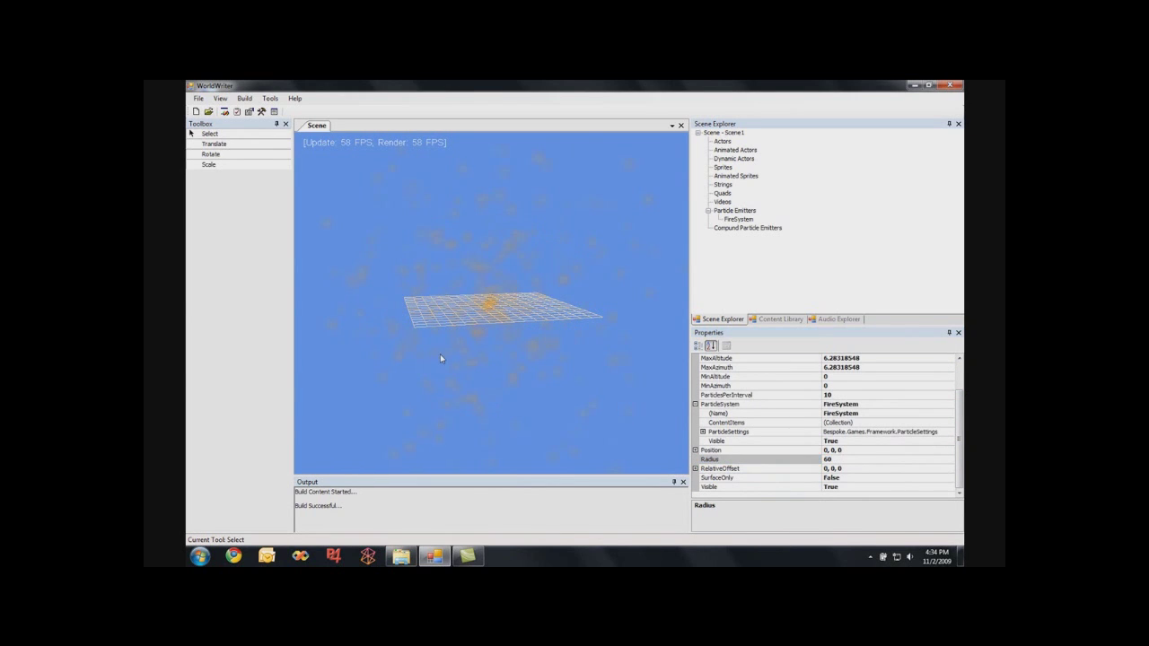
- Set the sphere emitter's SurfaceOnly property to True and its Radius to 10, and inspect the particle shell near and far
double_click(857, 480)
click(569, 353)
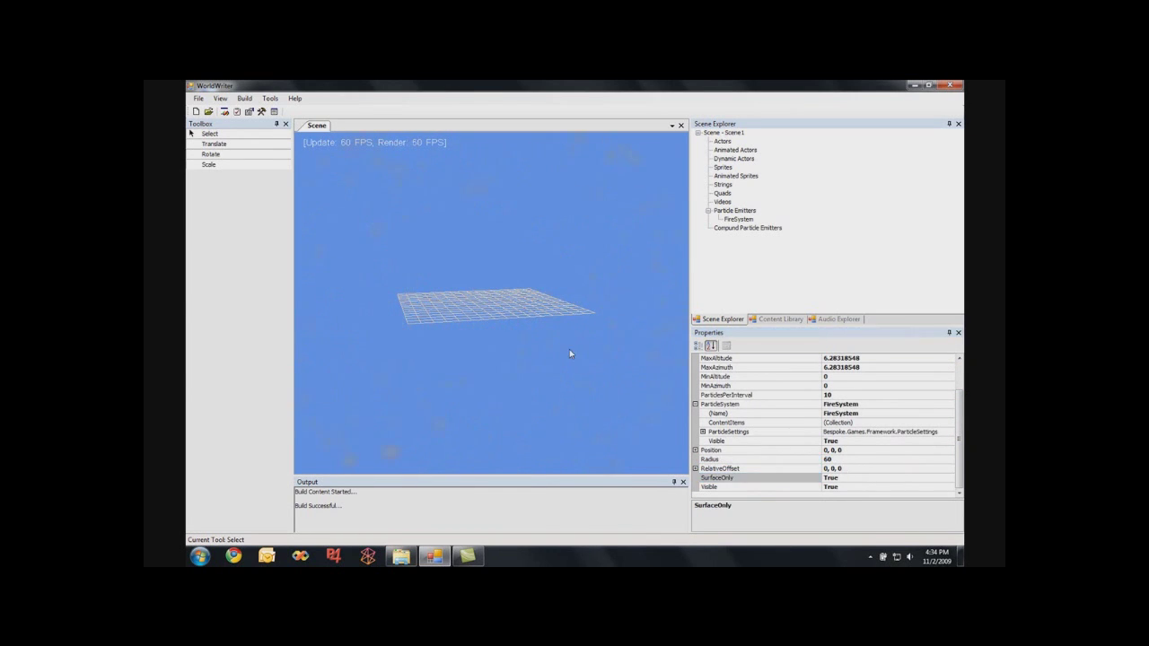
click(844, 458)
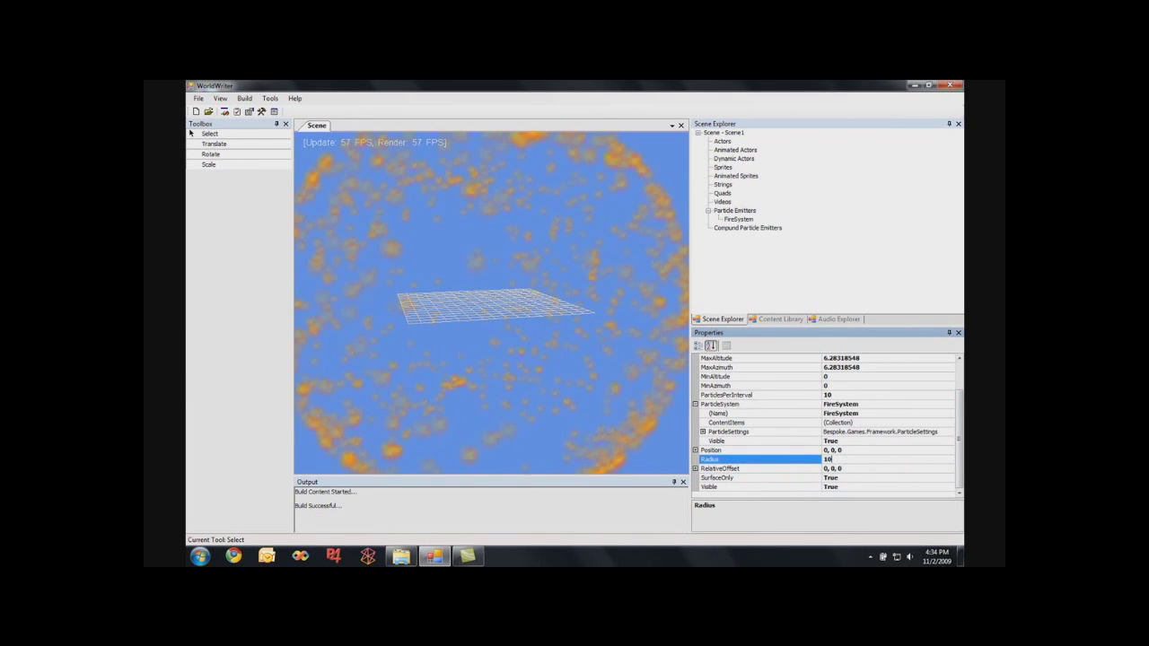
key(Return)
middle_drag(463, 342, 476, 310)
scroll(478, 314, up, 5)
scroll(479, 316, down, 3)
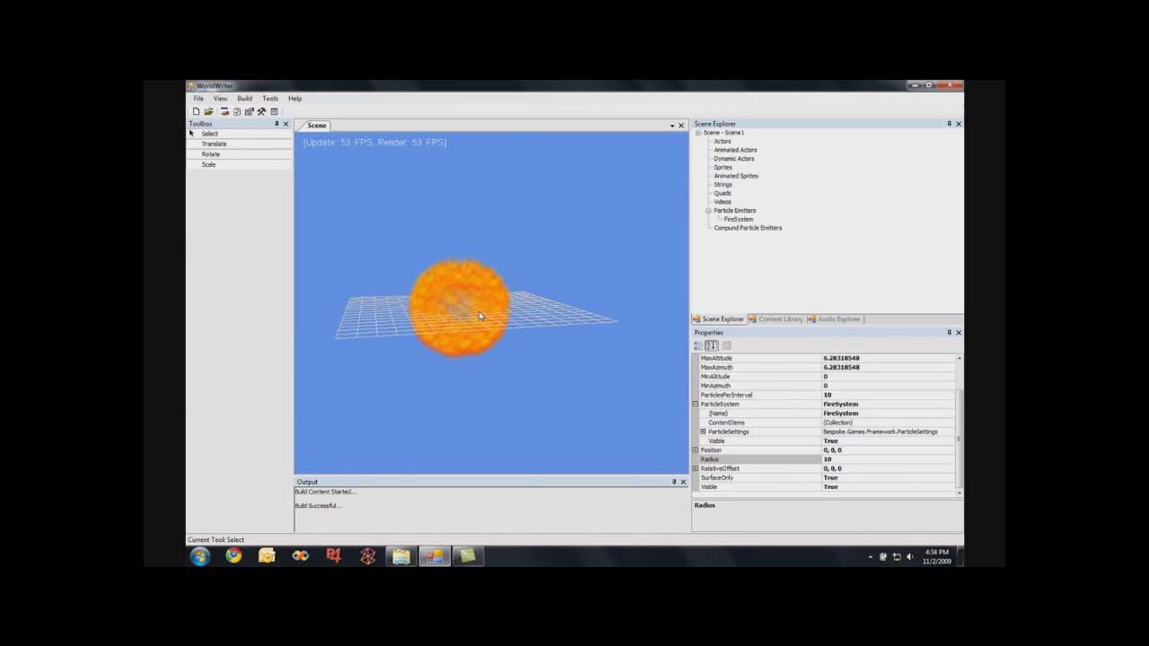
middle_drag(480, 315, 603, 364)
scroll(603, 364, up, 6)
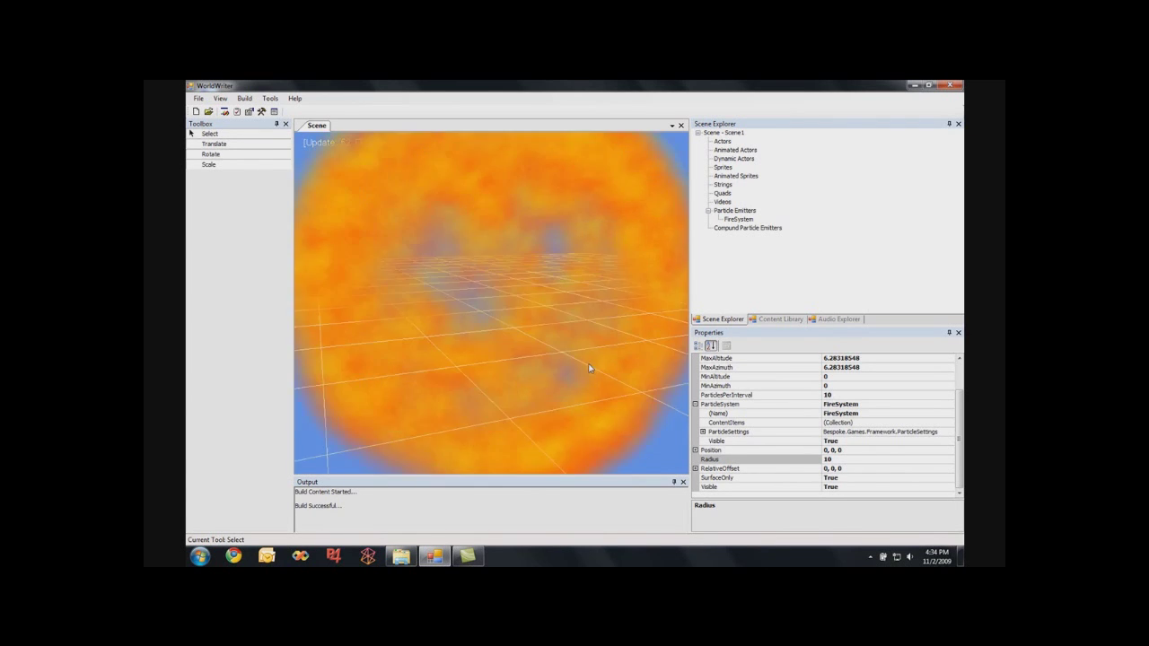
scroll(588, 368, down, 5)
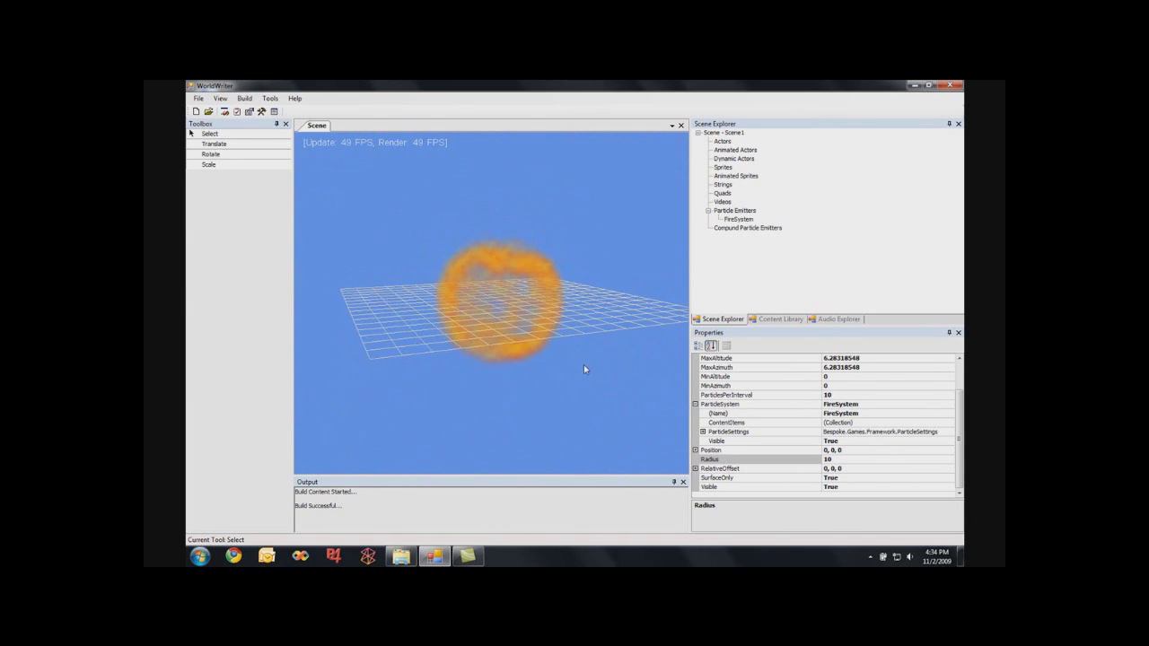
scroll(524, 324, up, 5)
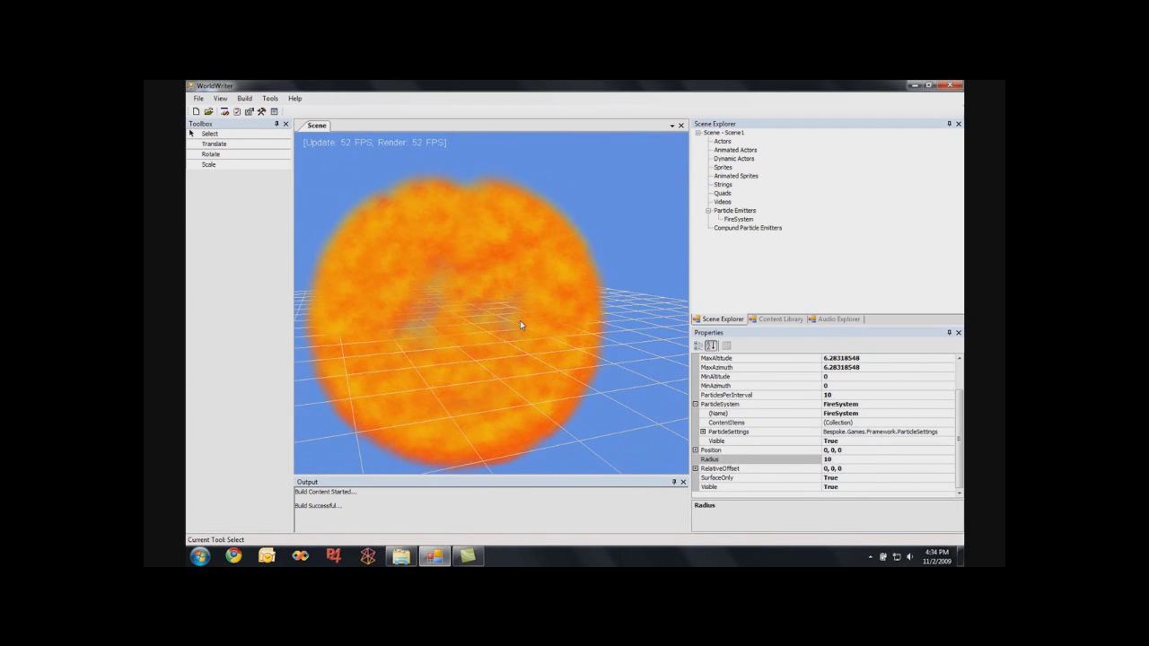
- Set the sphere emitter's MaxAltitude to 3.14 and view the emitted shape from a distance
click(883, 360)
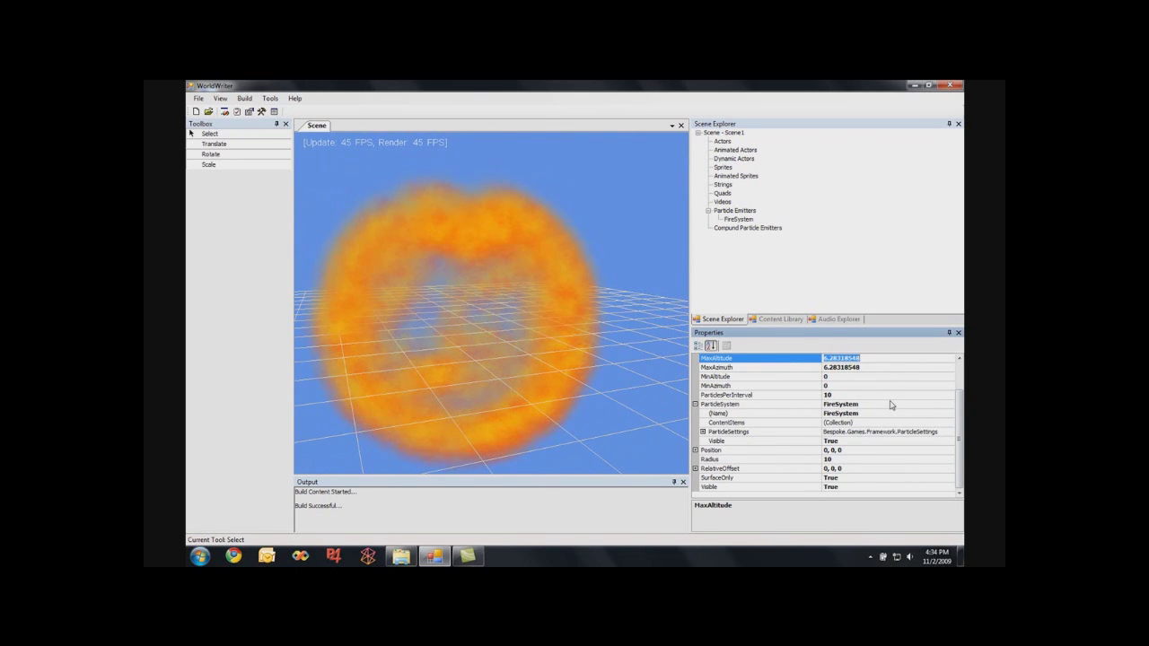
text(3.14)
key(Return)
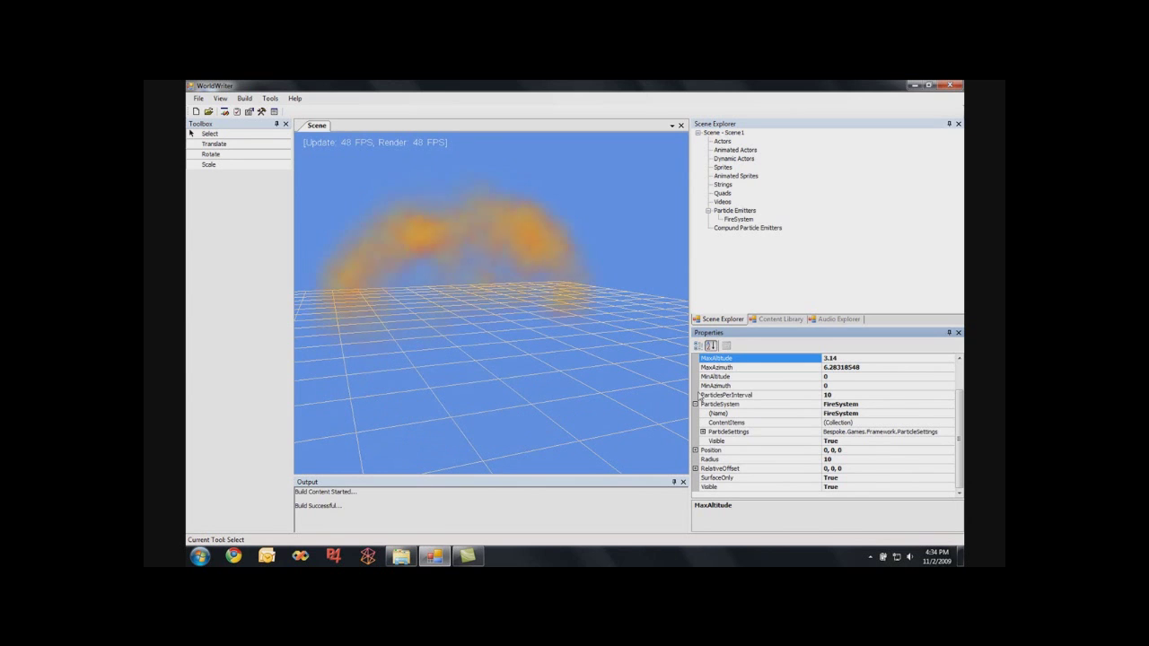
click(498, 414)
drag(498, 420, 441, 293)
key(w)
key(w)
key(w)
key(s)
middle_drag(442, 294, 517, 367)
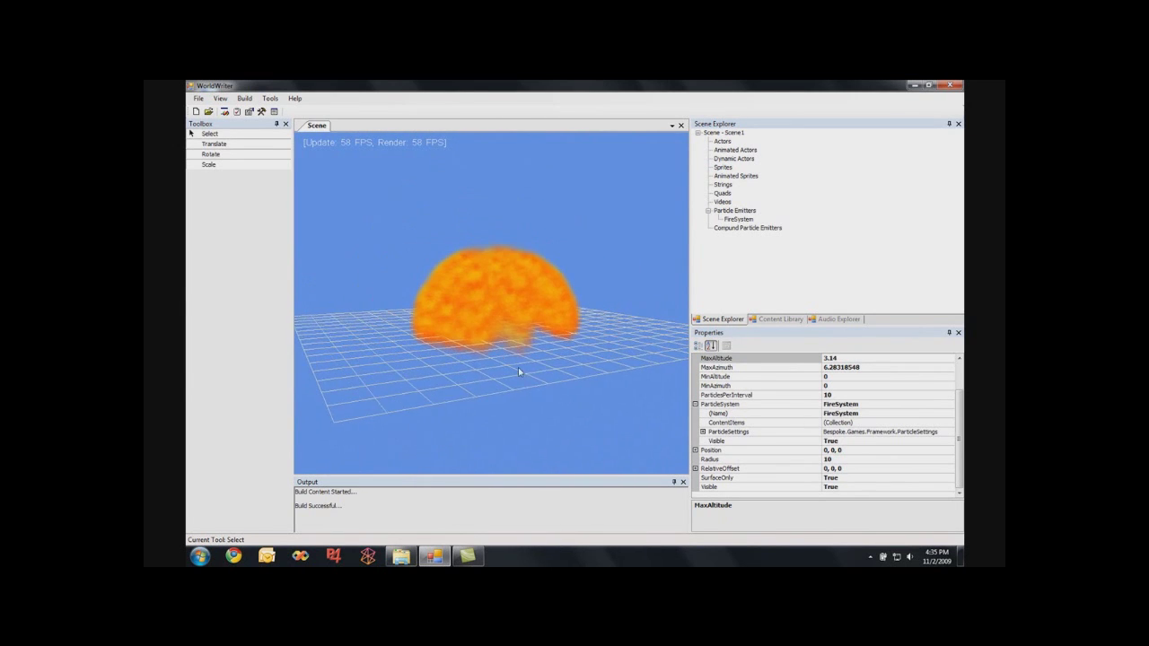
- Set the sphere emitter's MaxAzimuth to 3.14 and view the emitted shape up close
click(859, 367)
drag(858, 367, 822, 367)
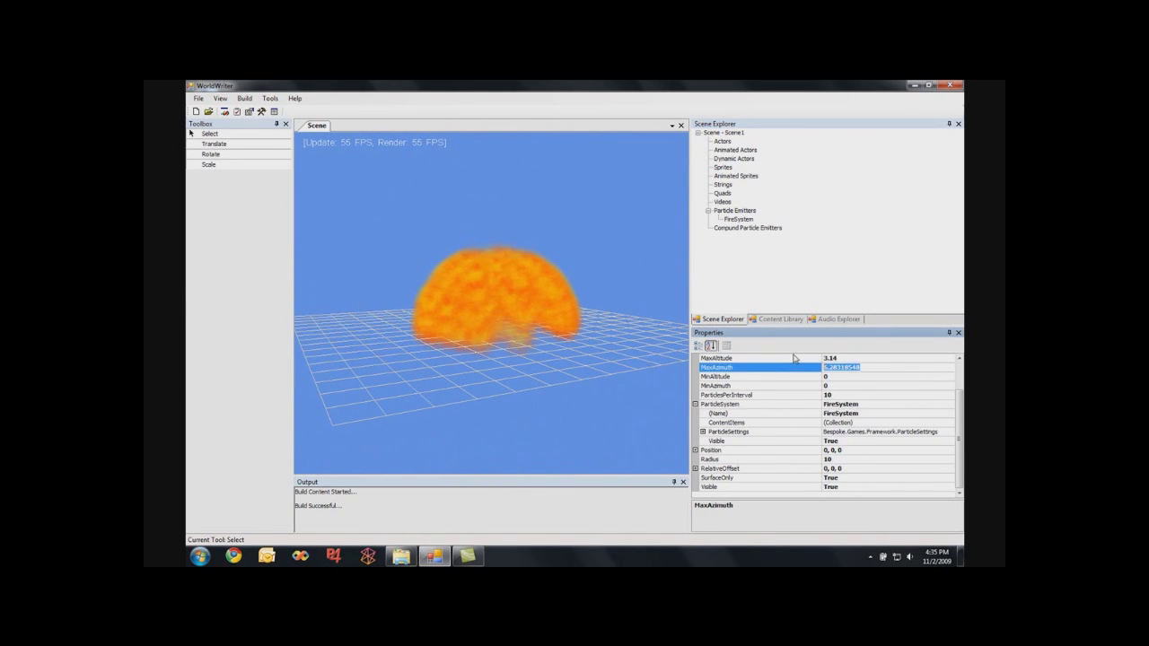
text(3.14)
key(Return)
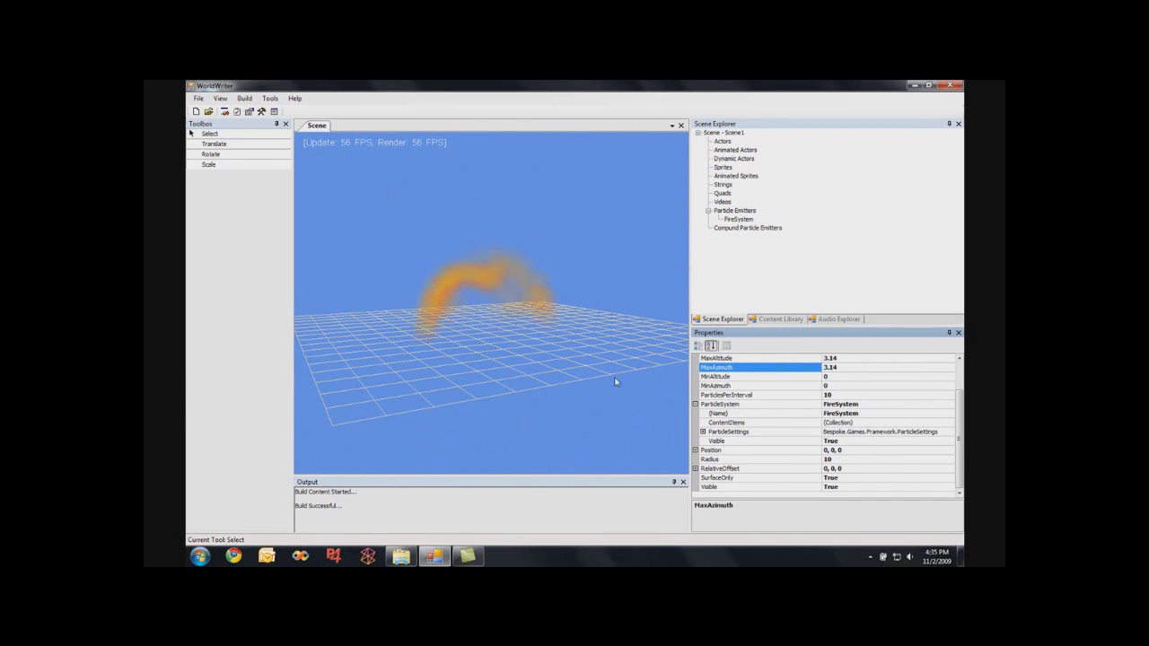
middle_drag(615, 380, 579, 378)
scroll(582, 381, up, 5)
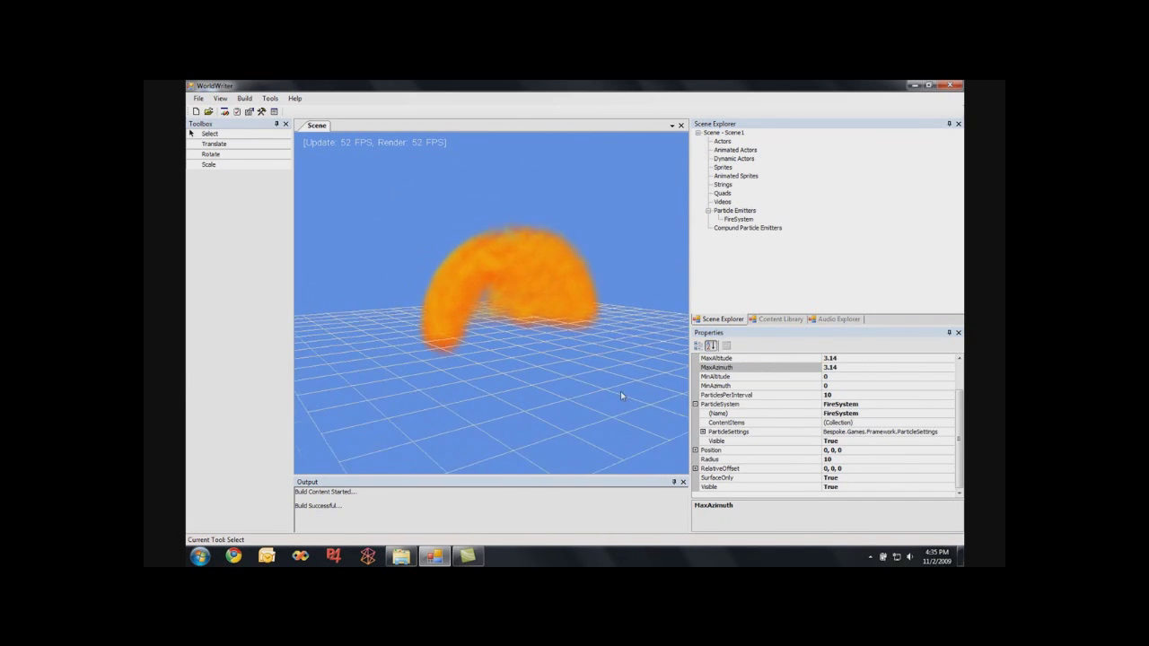
- Set the sphere emitter's MaxAltitude to 6.28 and view the emitted shape from another angle
click(853, 358)
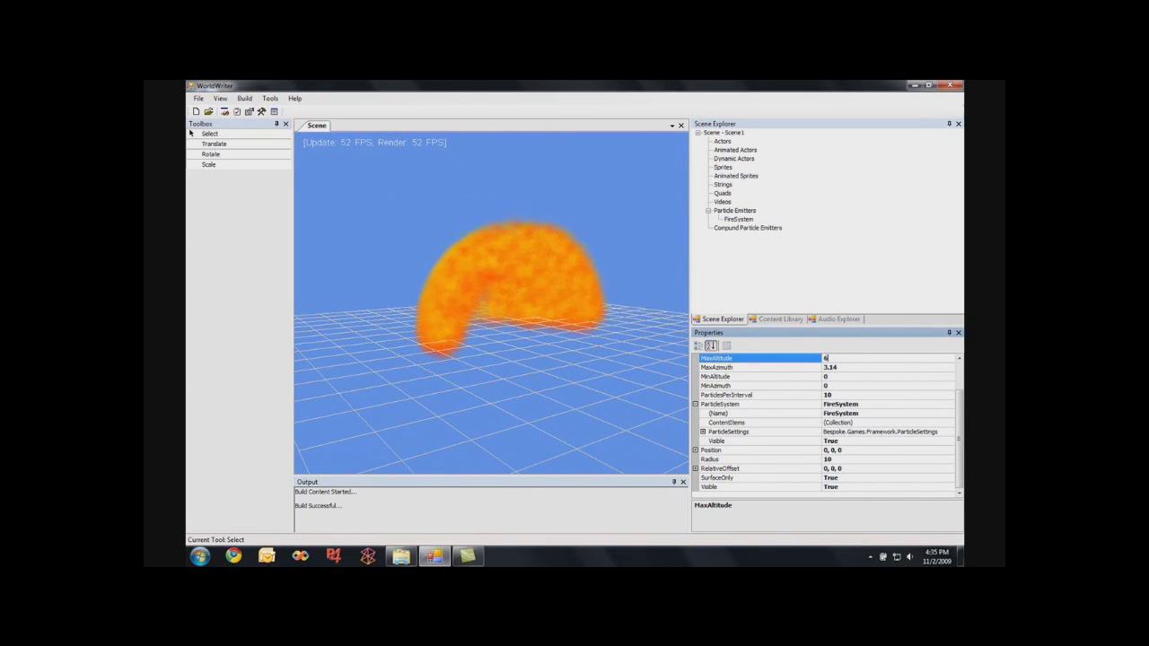
text(6.28)
key(Return)
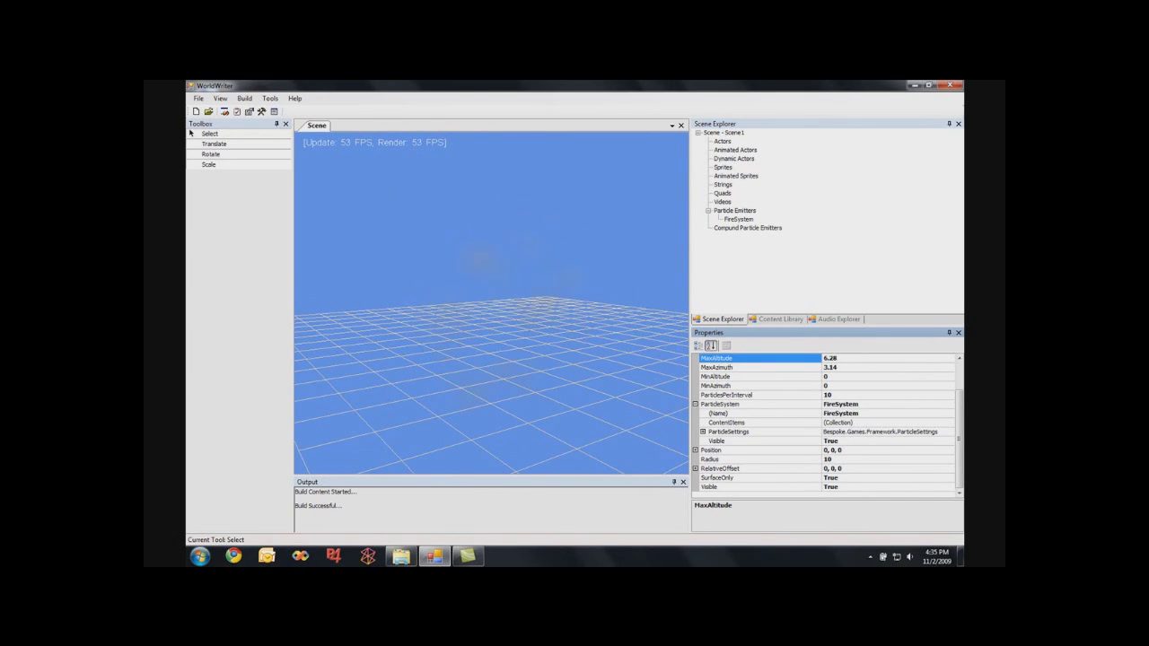
middle_drag(619, 377, 503, 373)
click(836, 367)
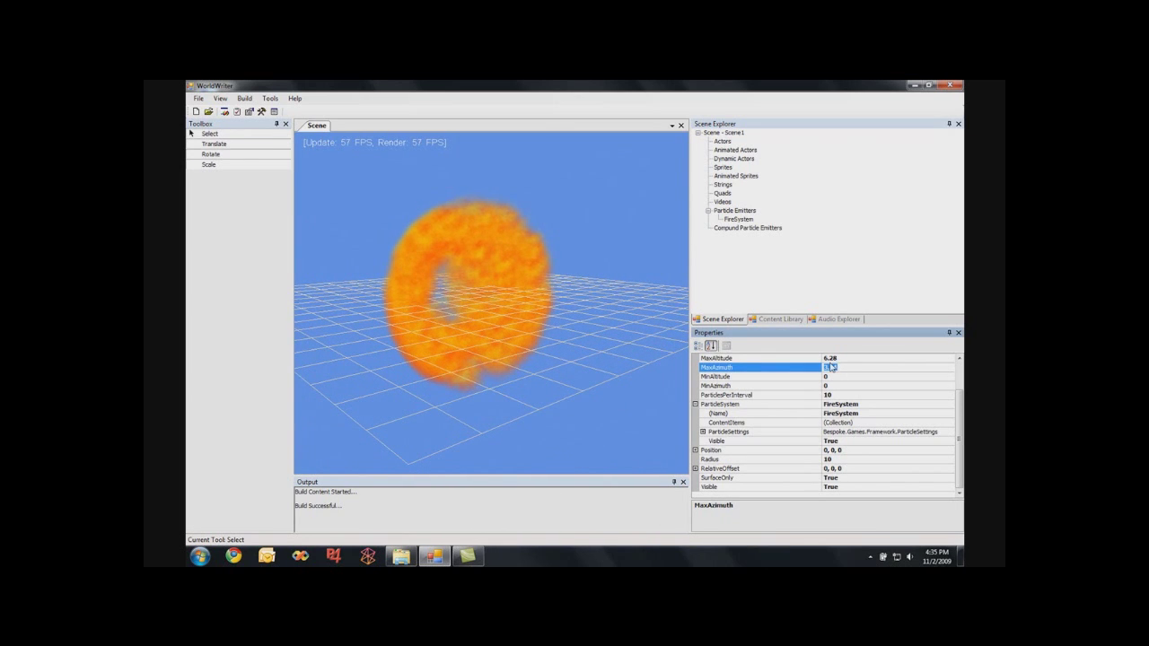
click(656, 408)
scroll(656, 408, up, 3)
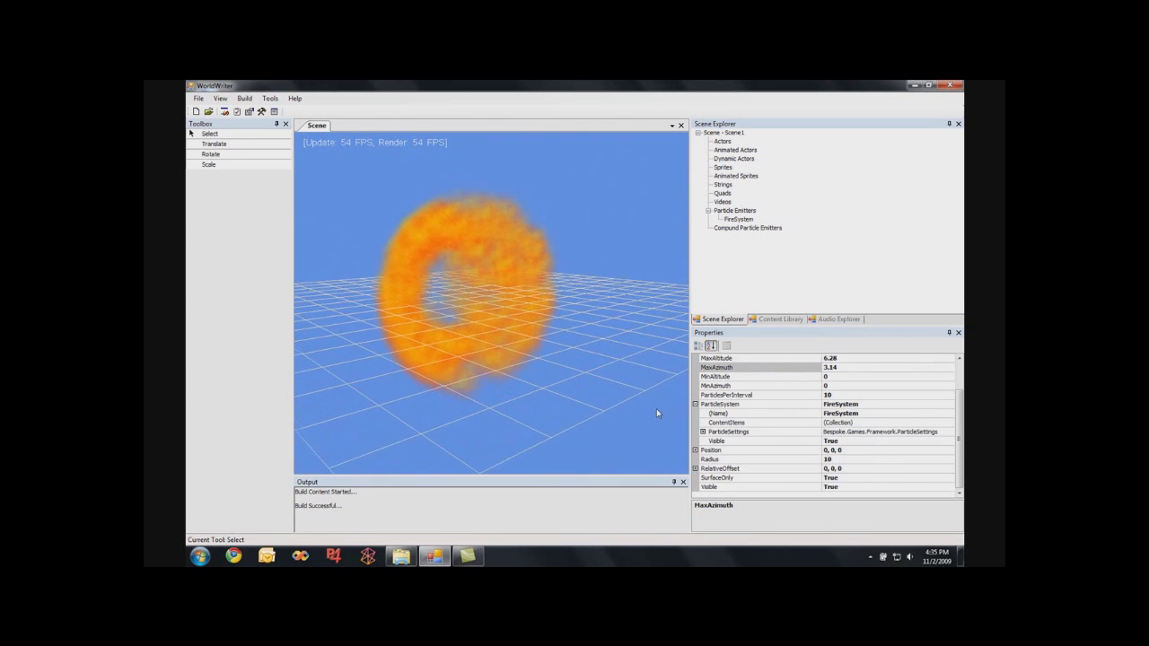
- Set the sphere emitter's MaxAzimuth to 6.28
click(834, 366)
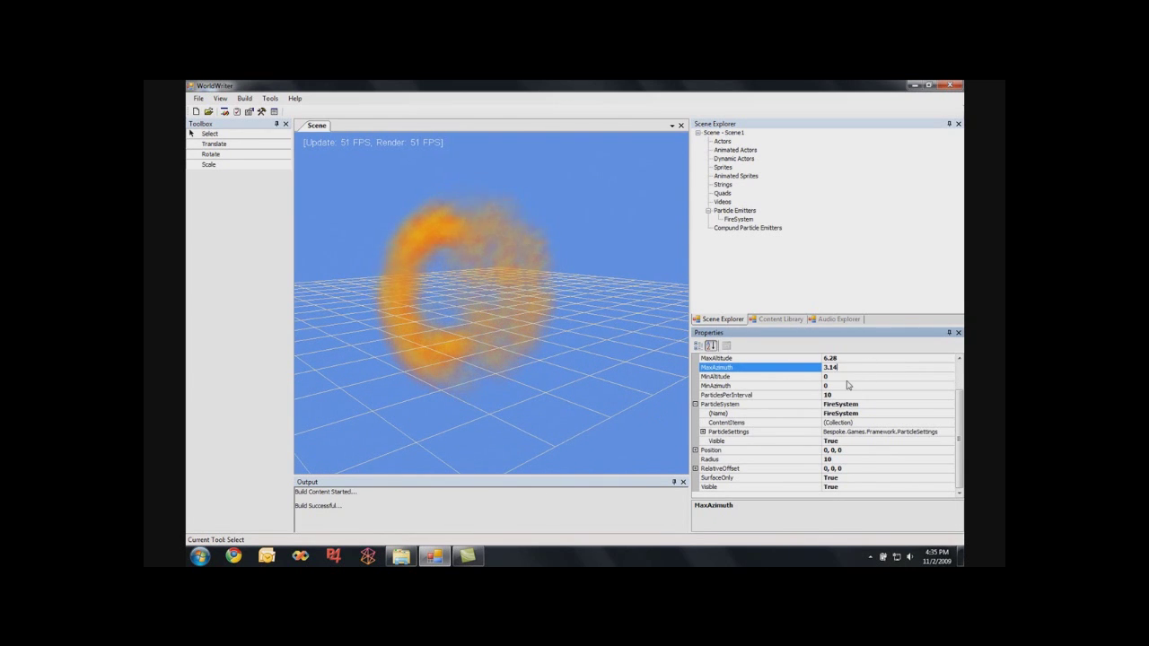
double_click(848, 367)
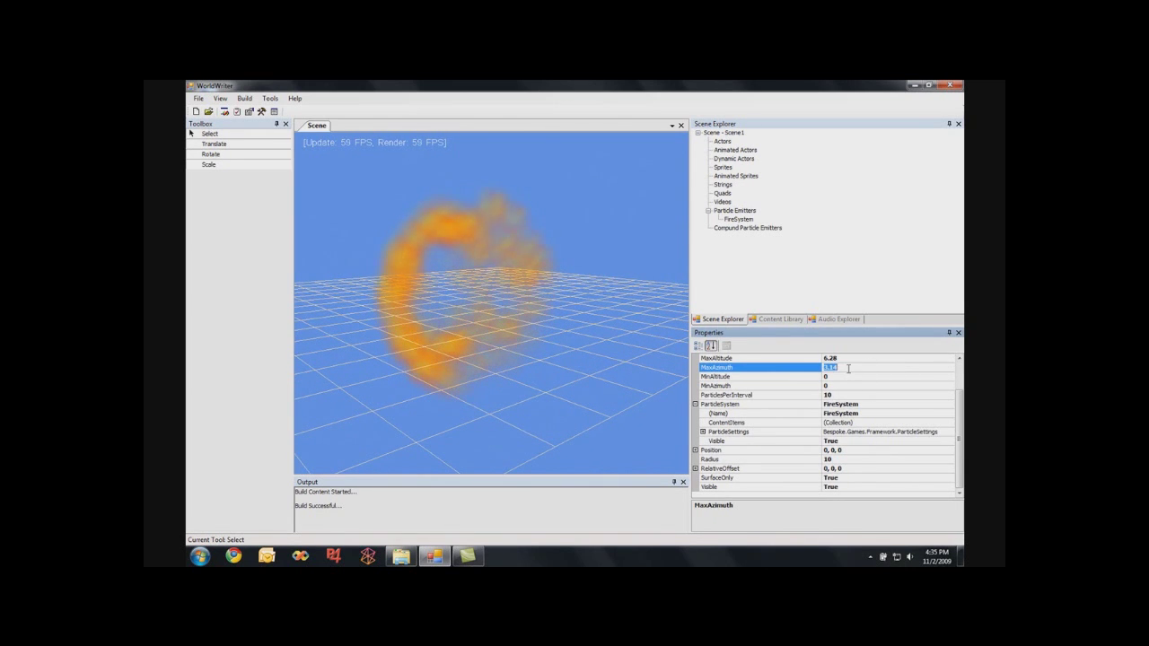
text(6.28)
key(Return)
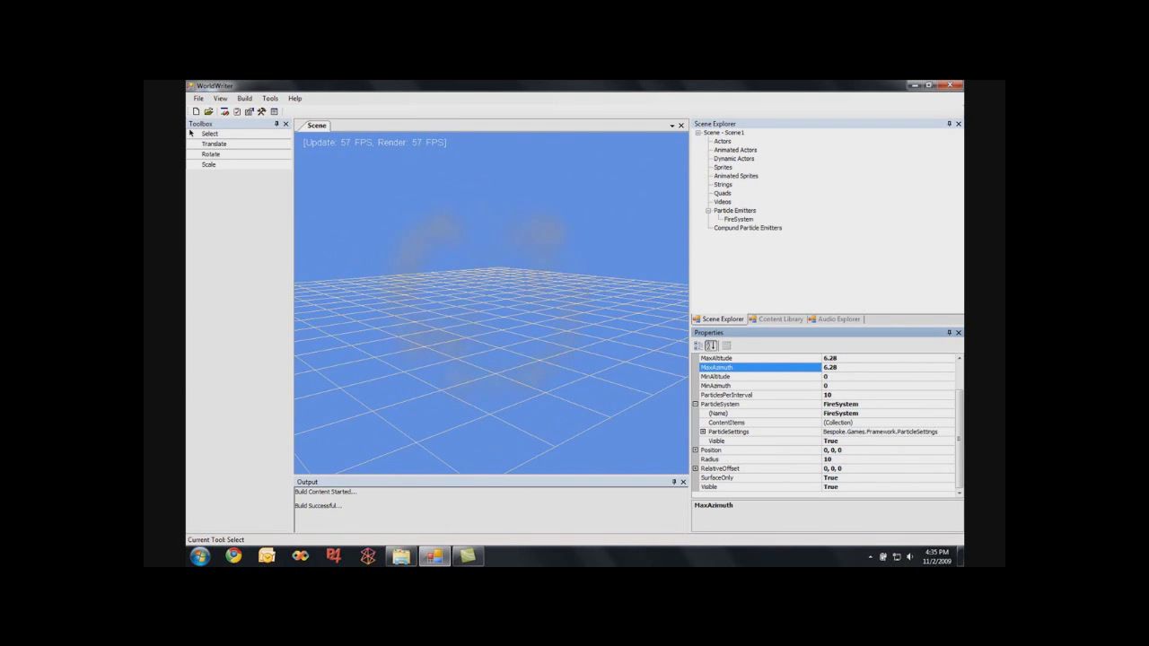
- Examine the particle sphere from several distances and angles and look through the sphere emitter's properties
click(475, 311)
scroll(441, 350, down, 4)
key(s)
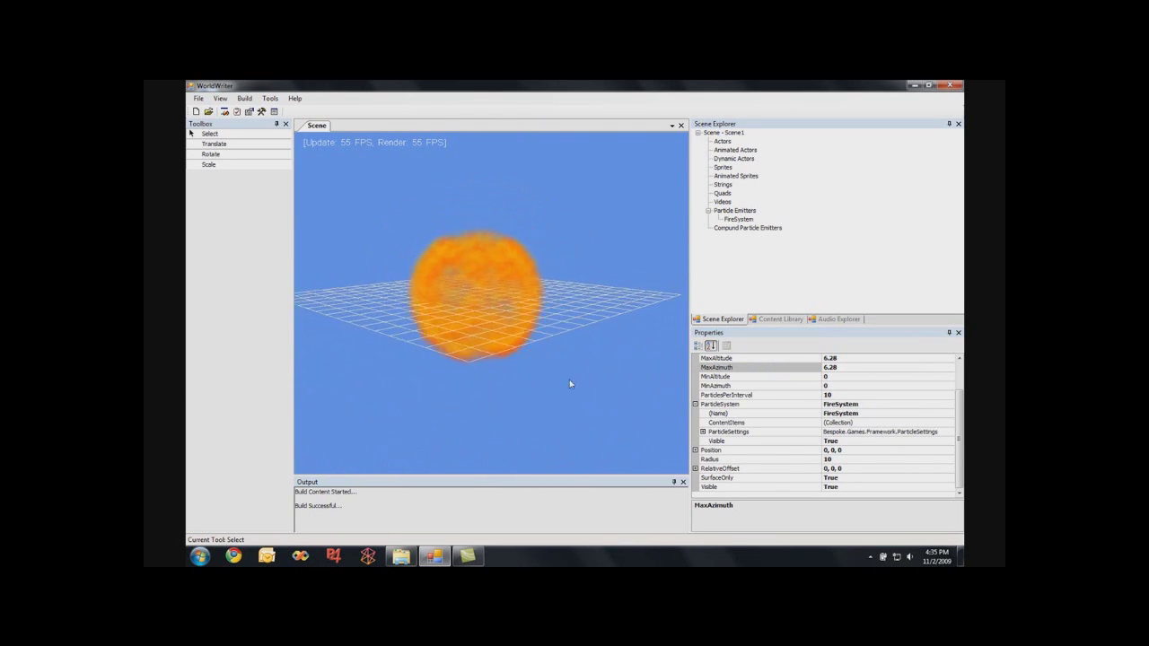
key(a)
key(w)
right_drag(526, 259, 489, 216)
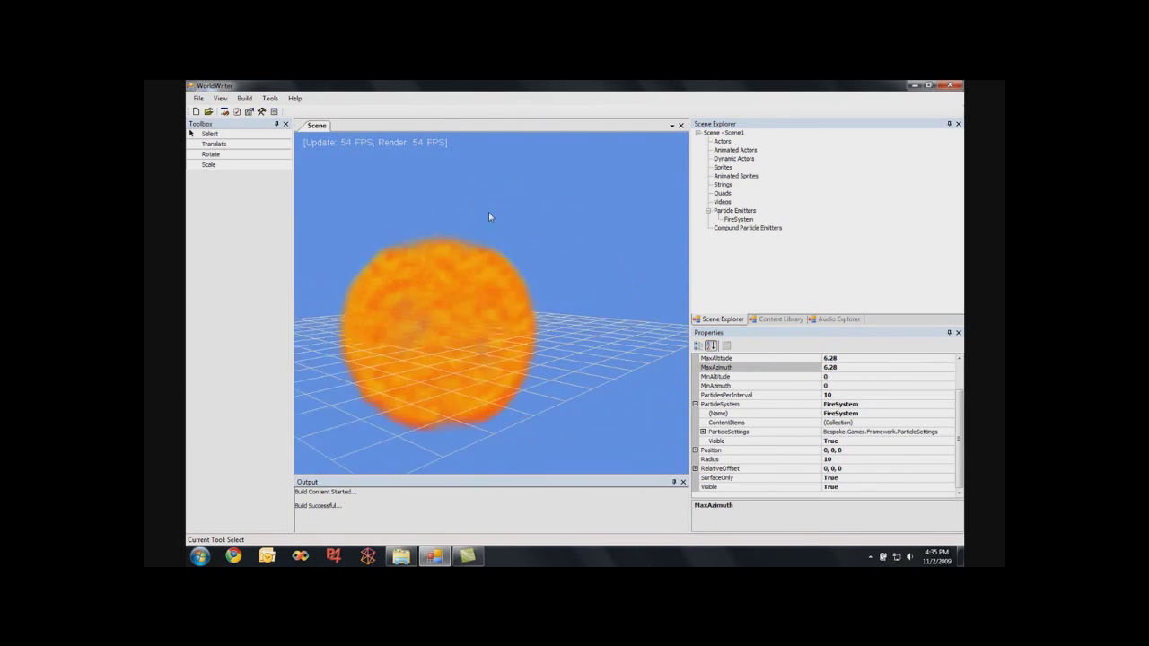
drag(489, 217, 383, 279)
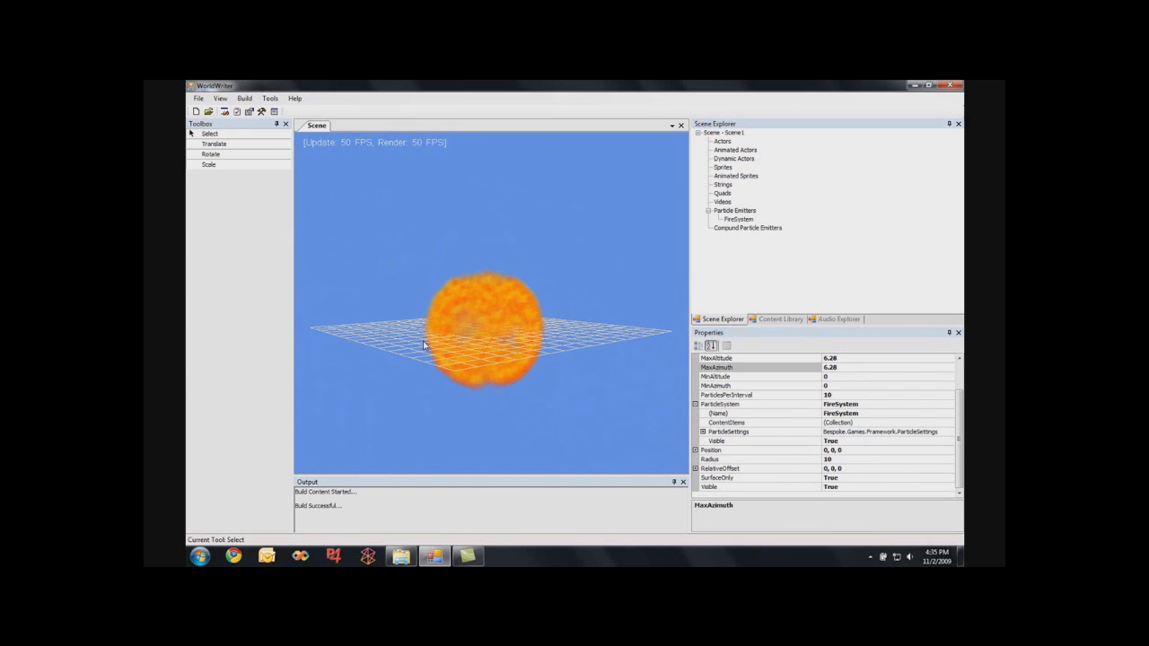
click(960, 377)
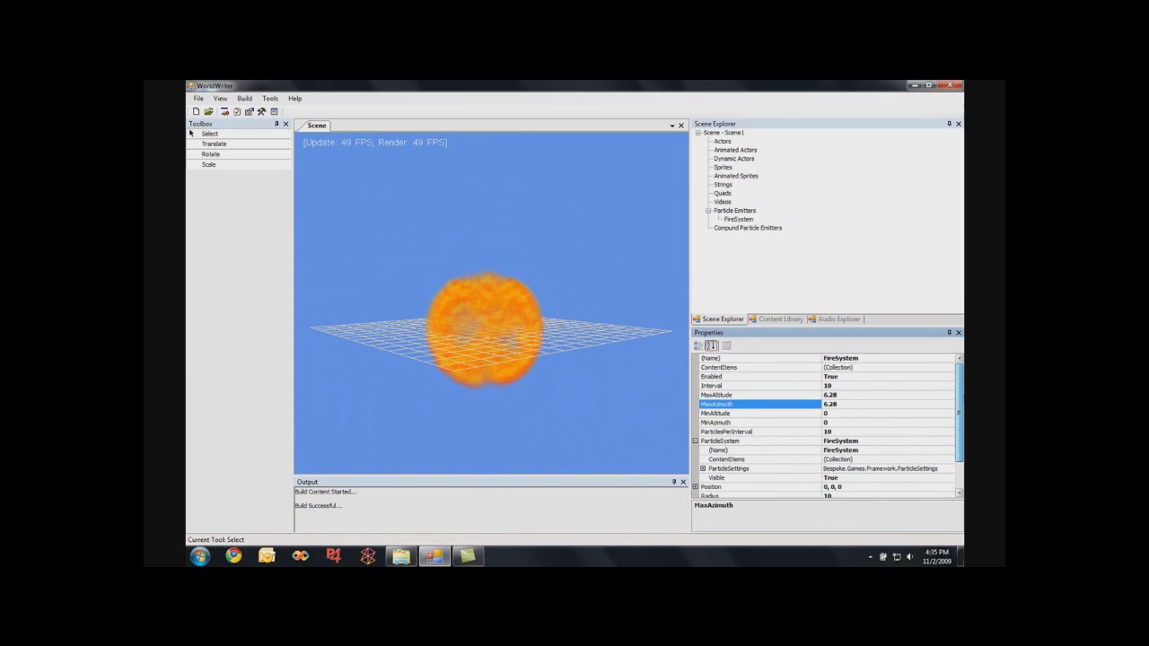
scroll(916, 406, down, 2)
click(626, 394)
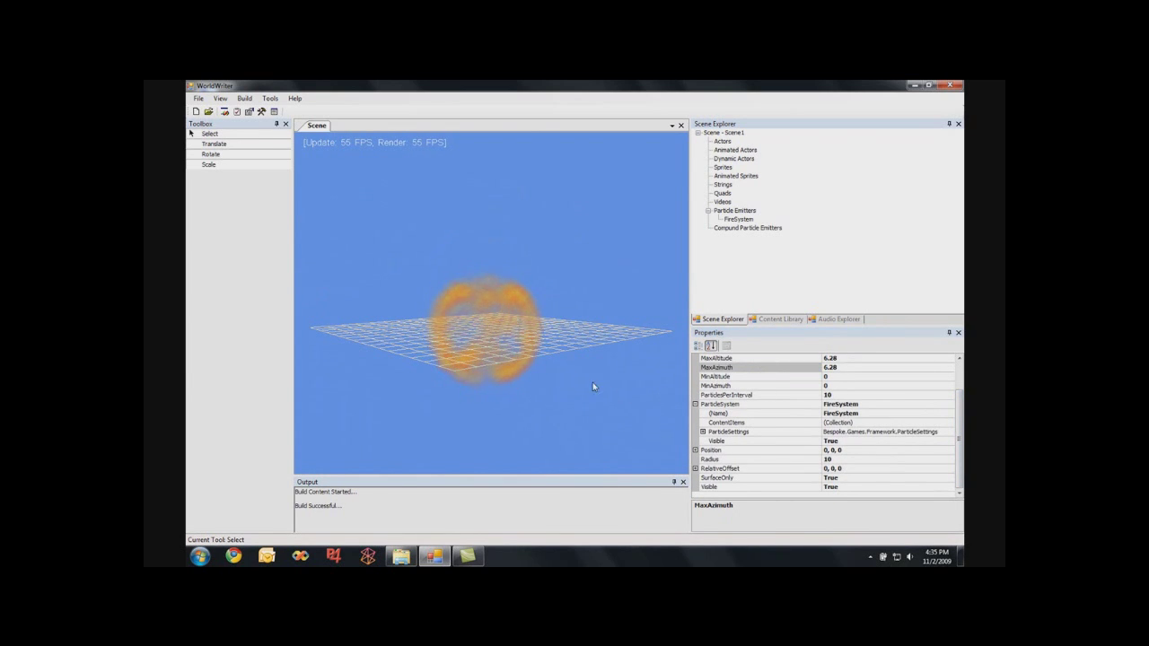
drag(593, 386, 562, 354)
- Delete the FireSystem sphere emitter from the scene's Particle Emitters
click(748, 226)
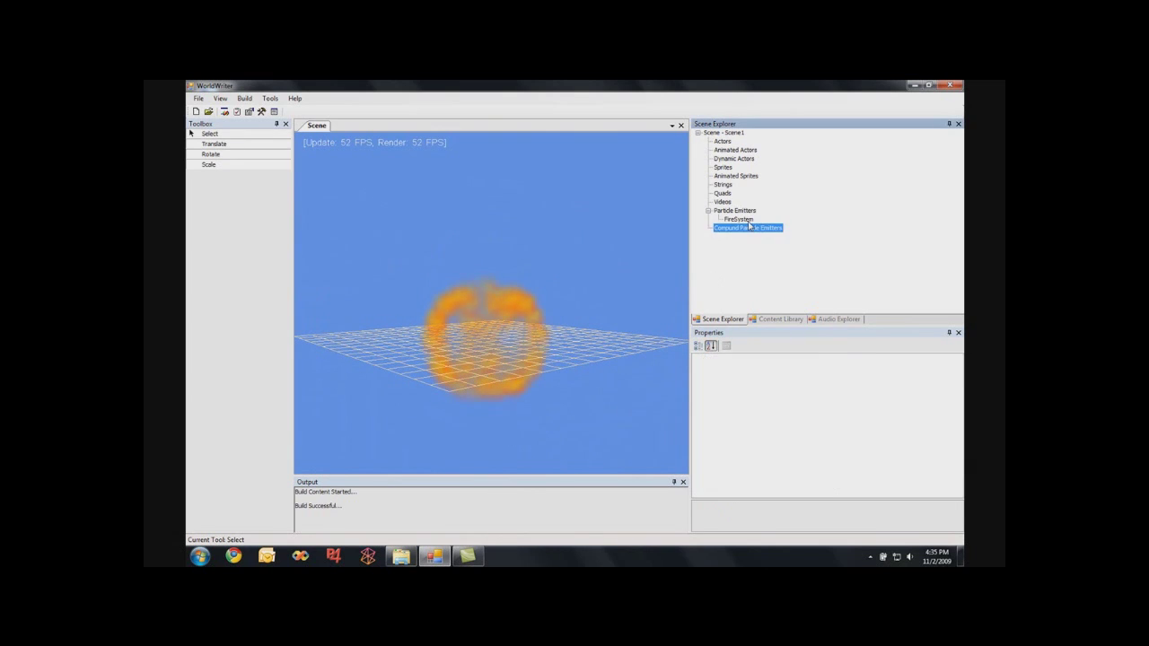
click(748, 220)
key(Delete)
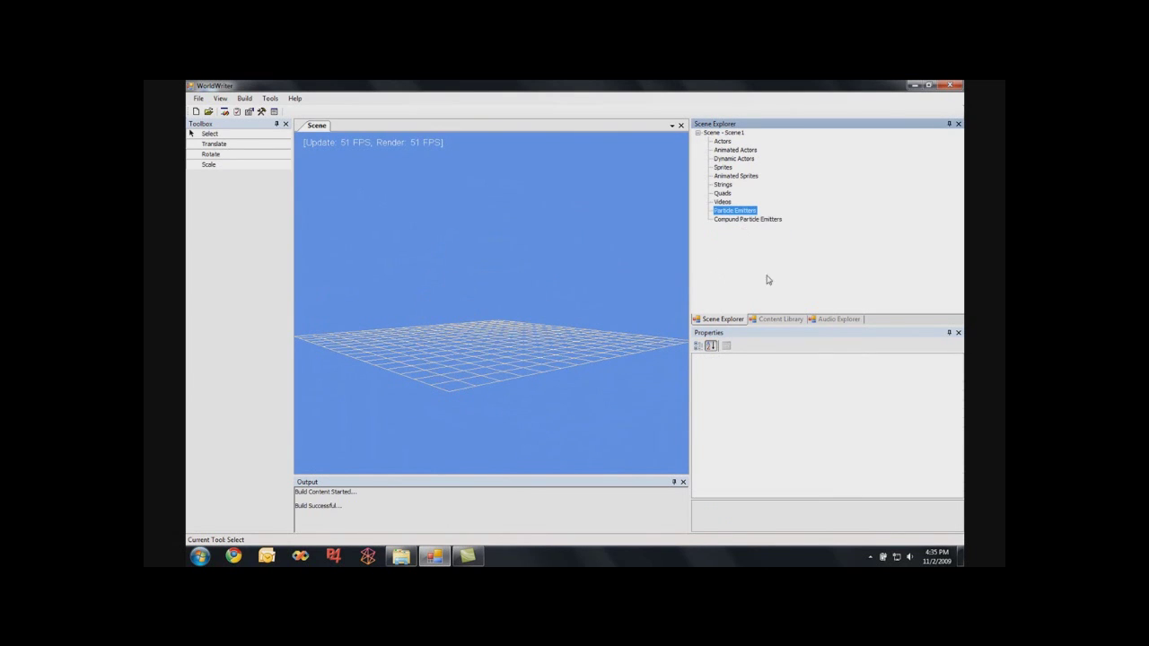
- Add FireSystem.particle from the content library to the scene with a box emitter
click(779, 320)
right_click(733, 221)
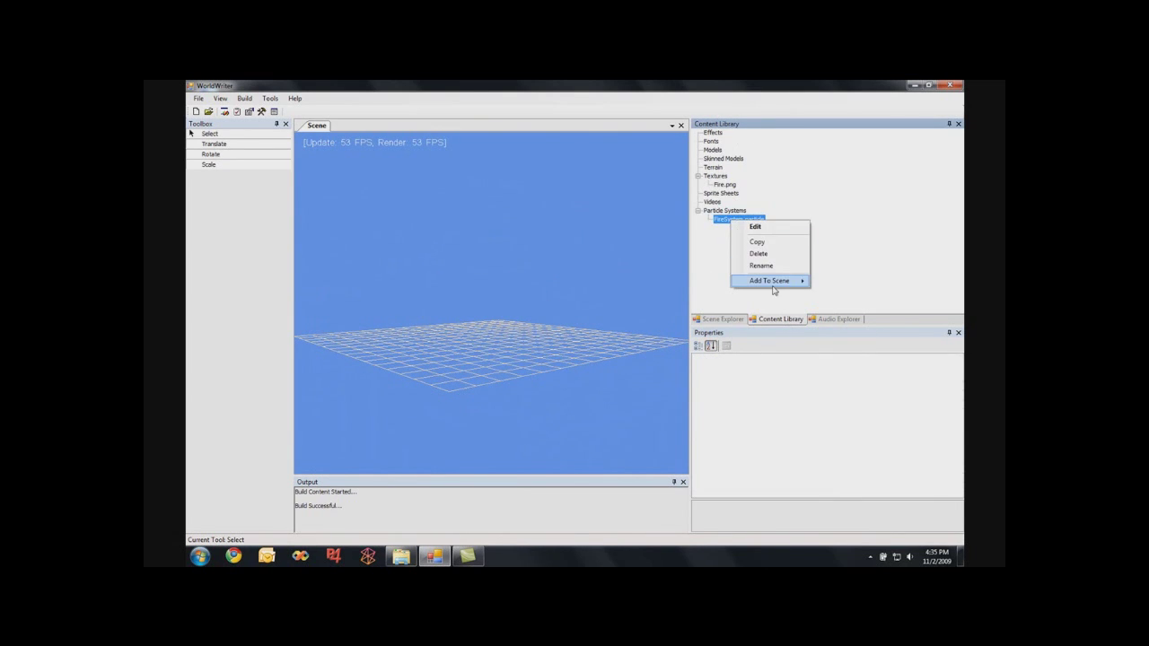
mouse_move(789, 280)
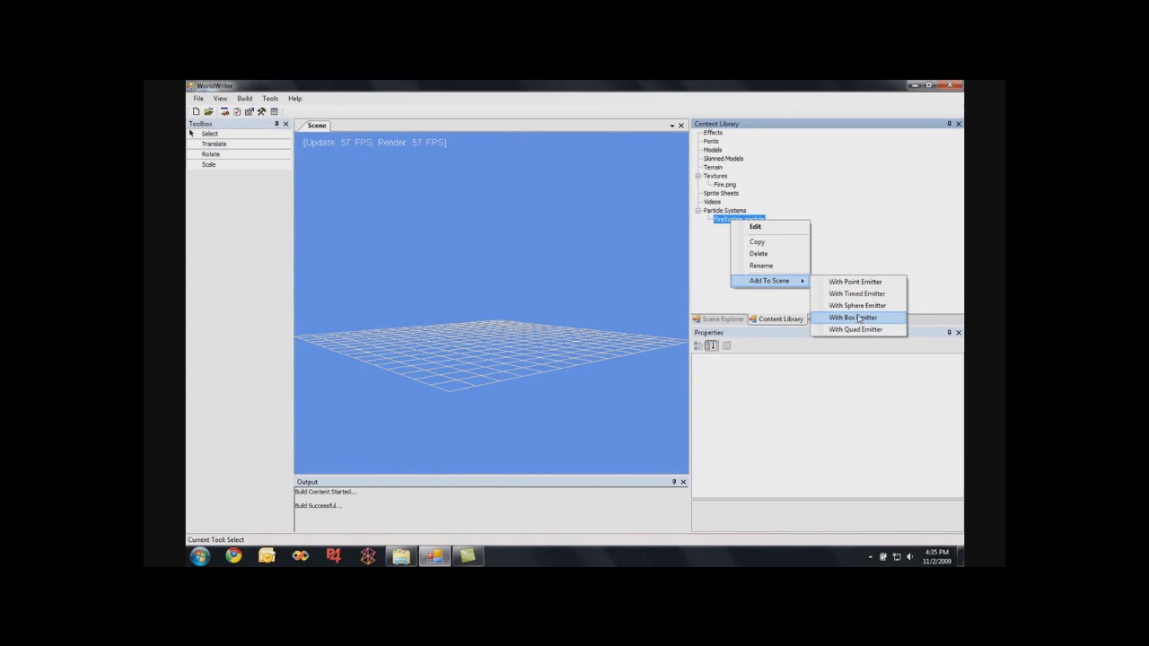
click(854, 318)
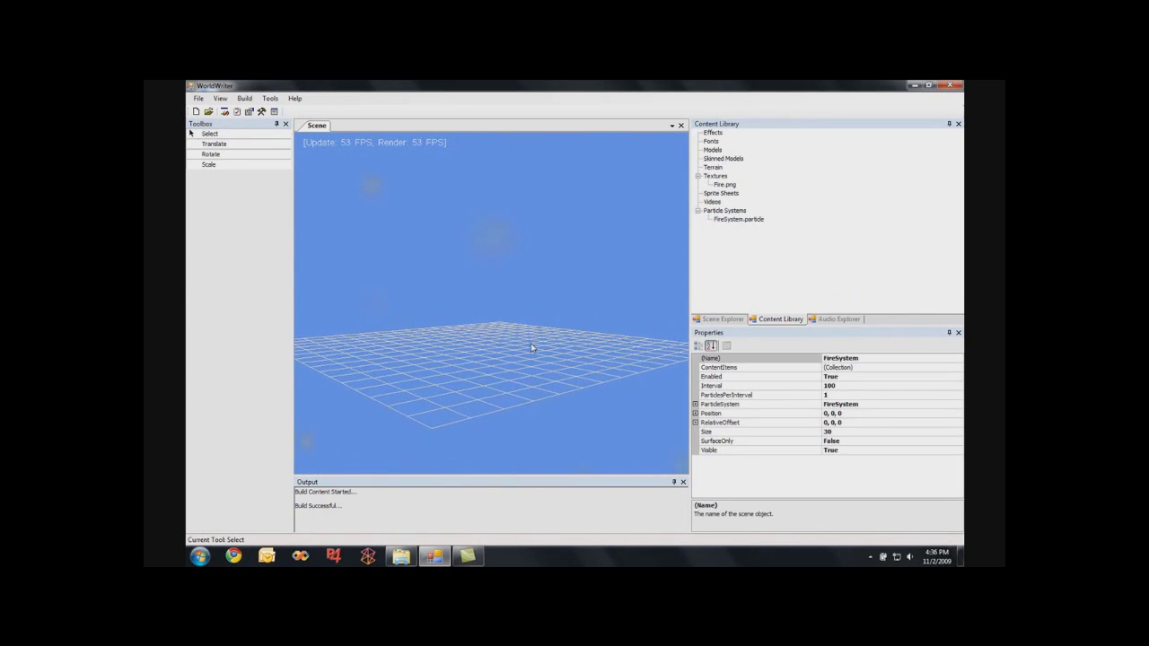
- Set the box emitter's Interval to 10 and its ParticlesPerInterval to 10
click(852, 385)
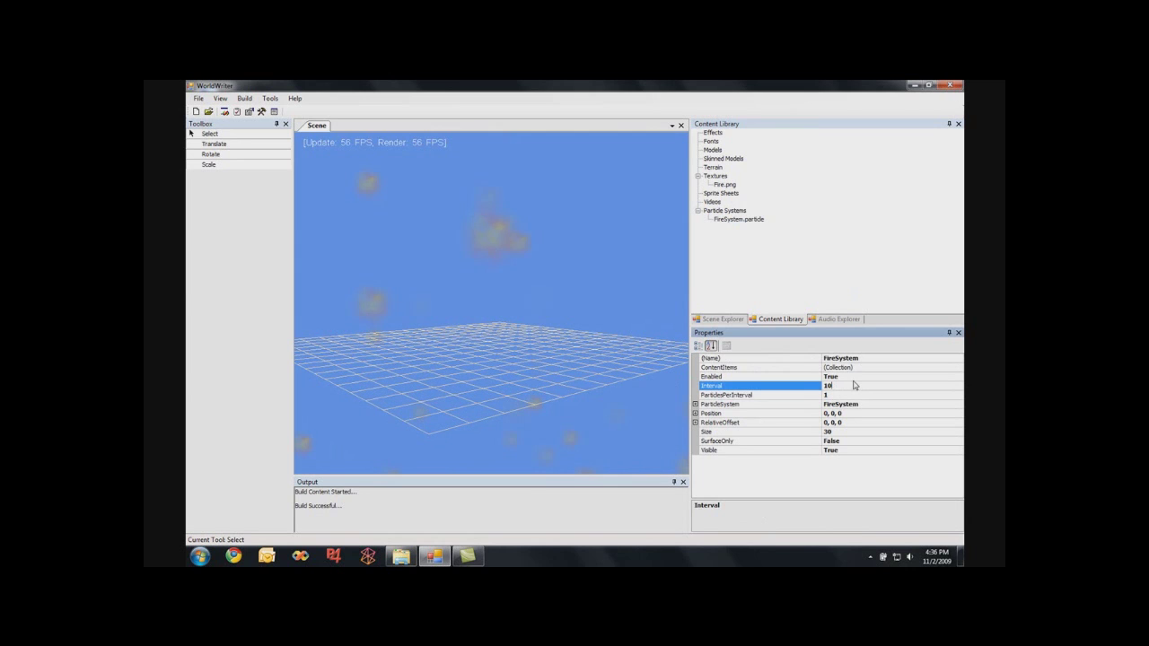
click(843, 395)
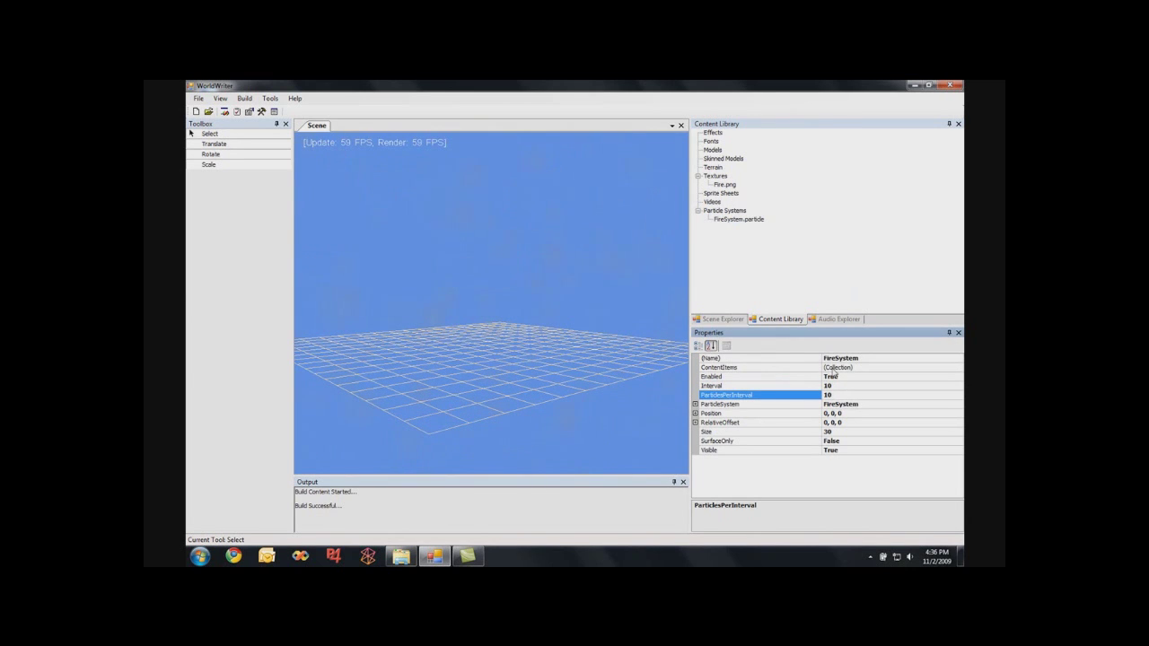
click(698, 406)
- Examine the box-shaped particle cloud from several distances and angles
scroll(544, 377, down, 12)
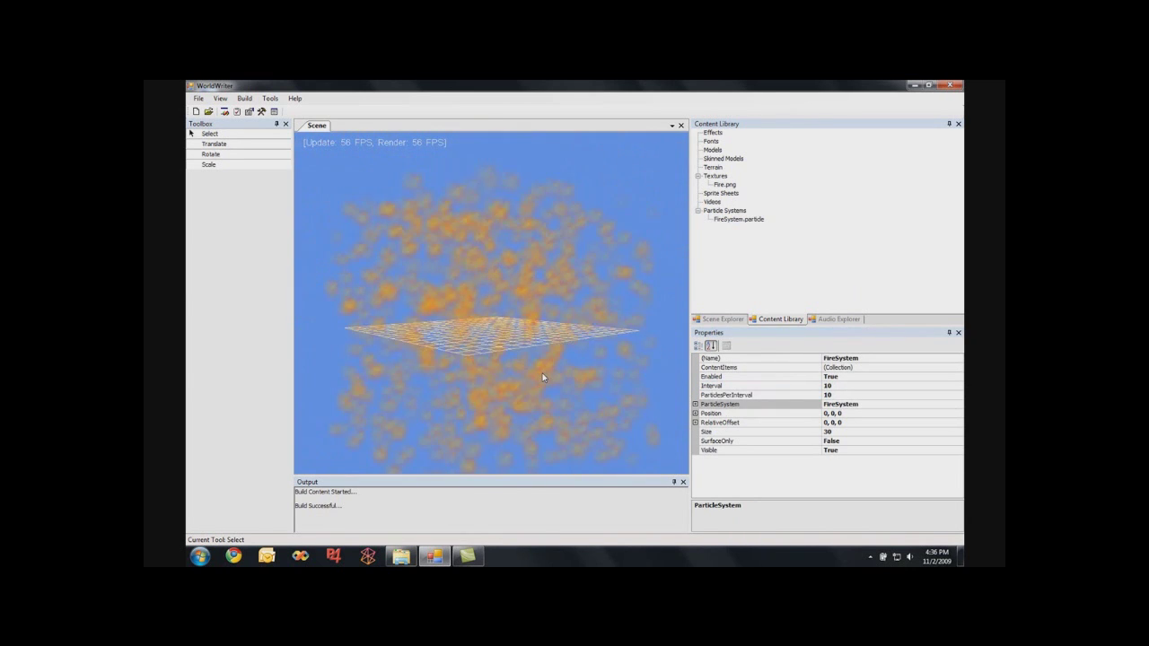
middle_drag(565, 398, 454, 297)
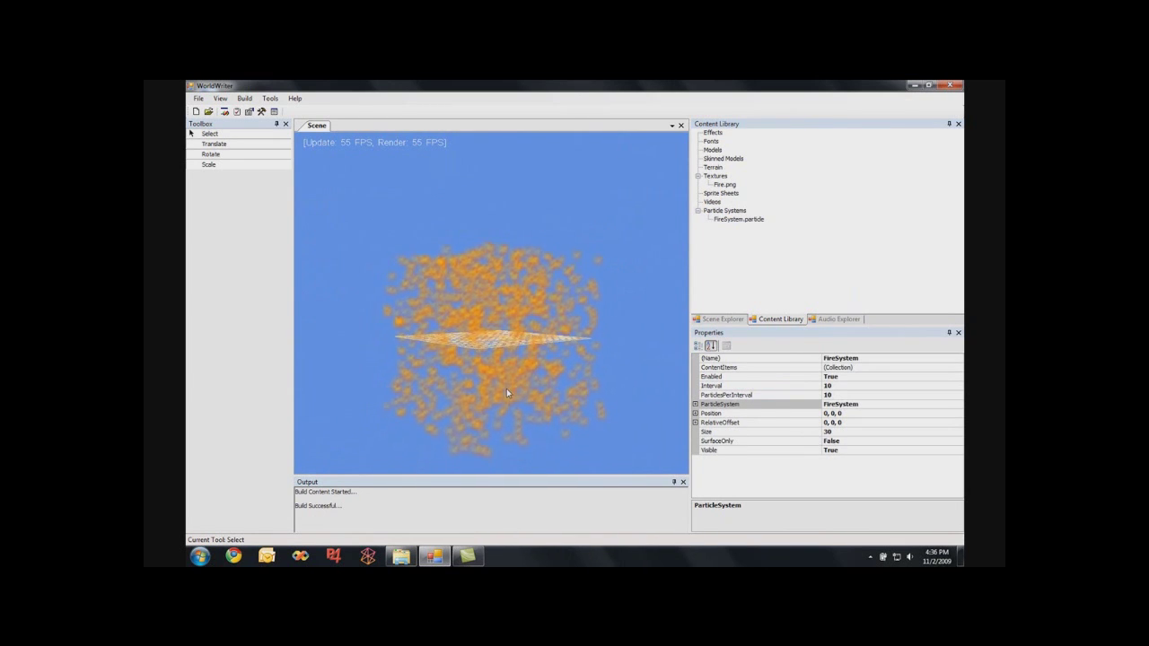
click(852, 440)
scroll(529, 399, up, 8)
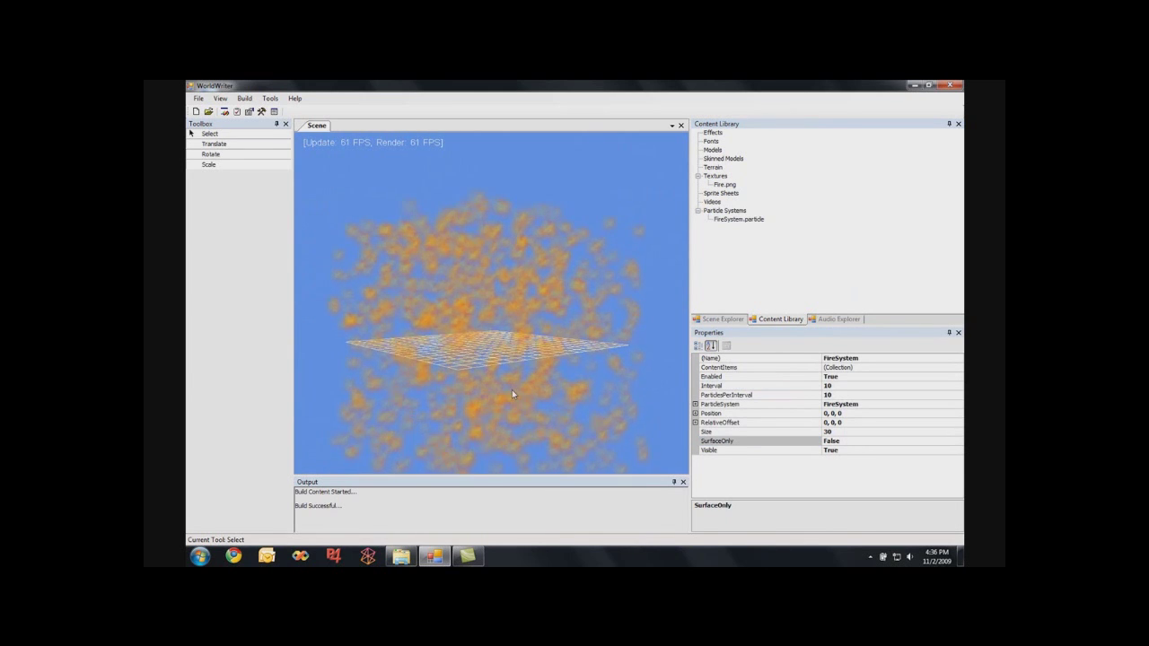
middle_drag(458, 435, 437, 479)
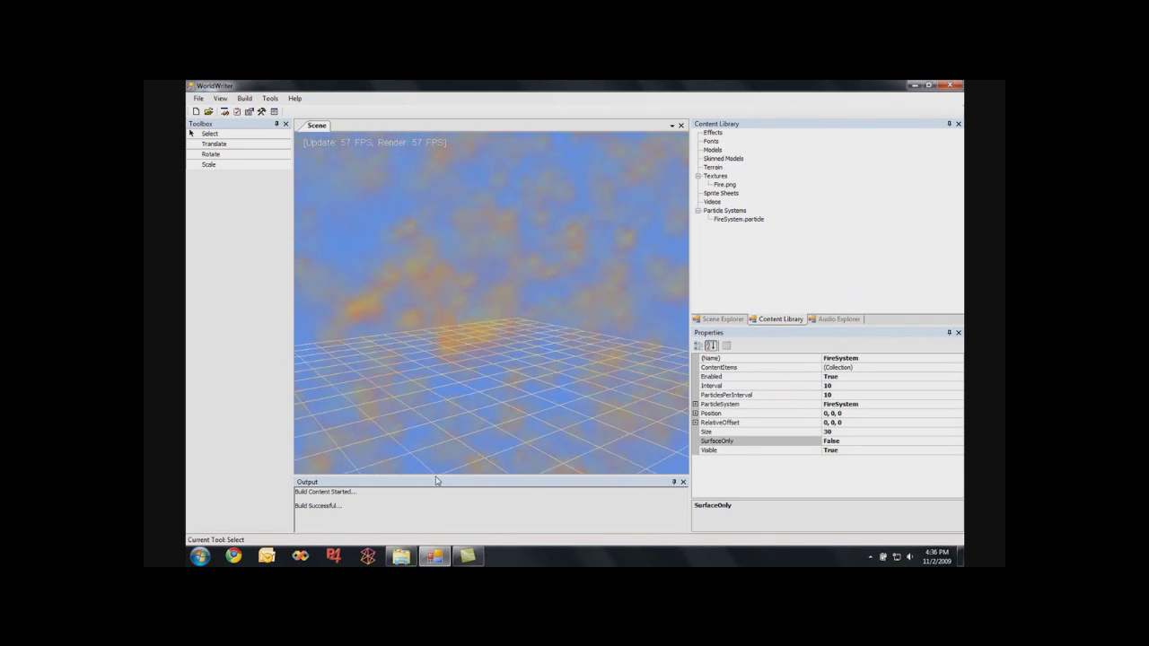
scroll(462, 452, up, 5)
scroll(461, 451, down, 3)
scroll(461, 453, down, 5)
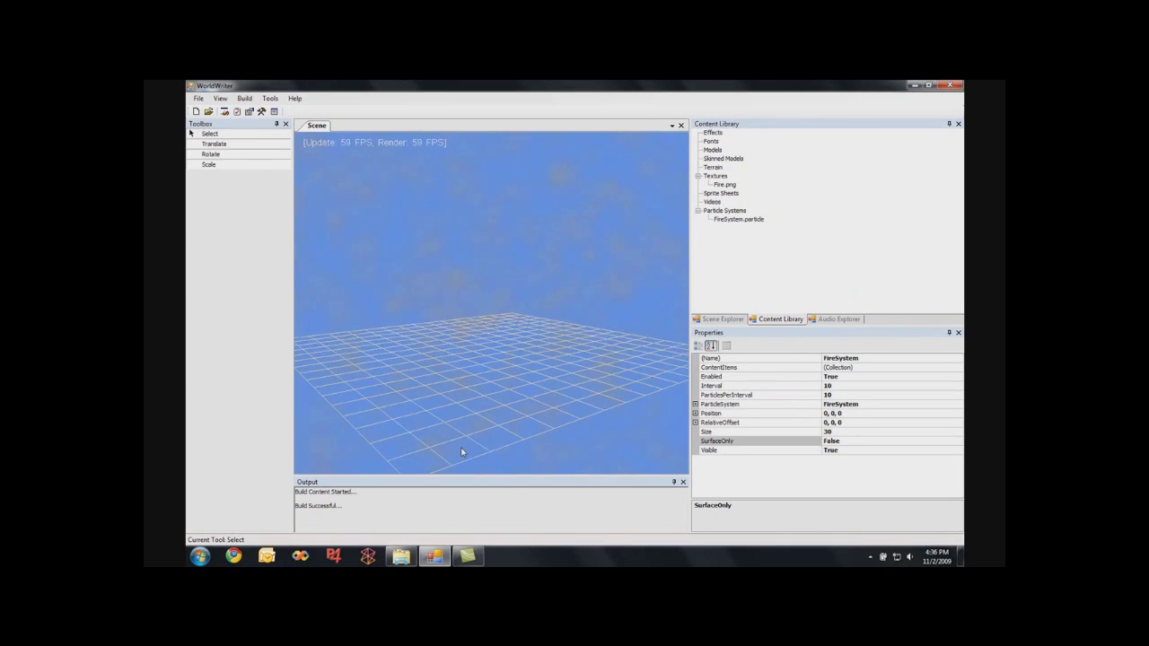
- Set the Duration in the box emitter's particle settings to 00:00:20
click(695, 404)
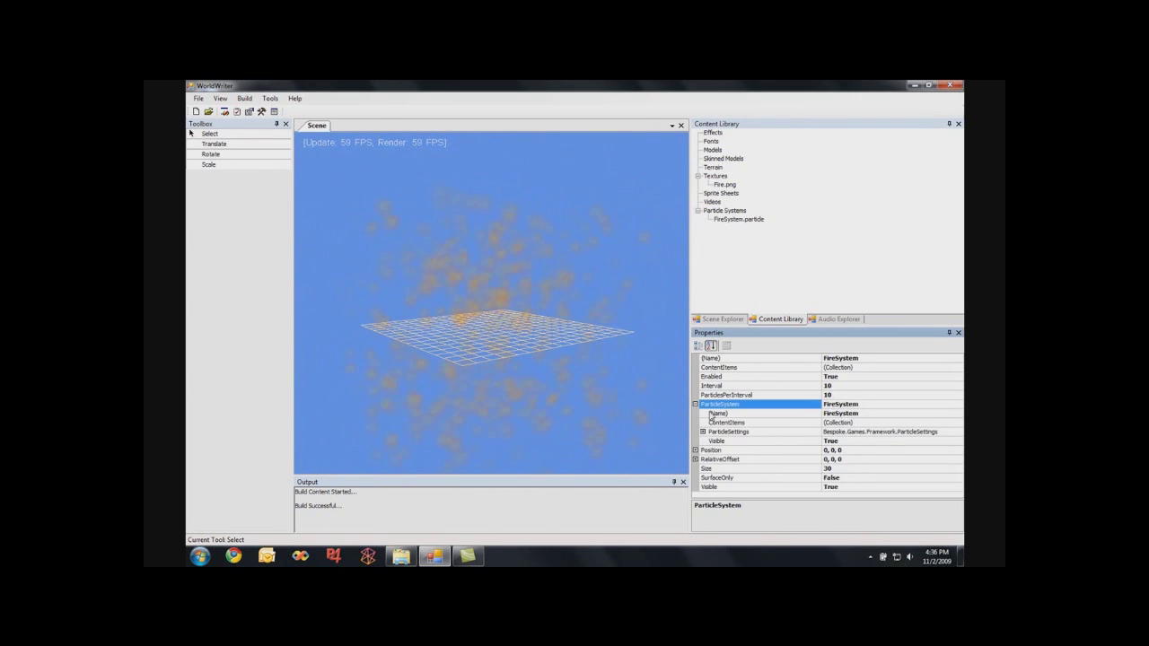
click(703, 432)
click(886, 458)
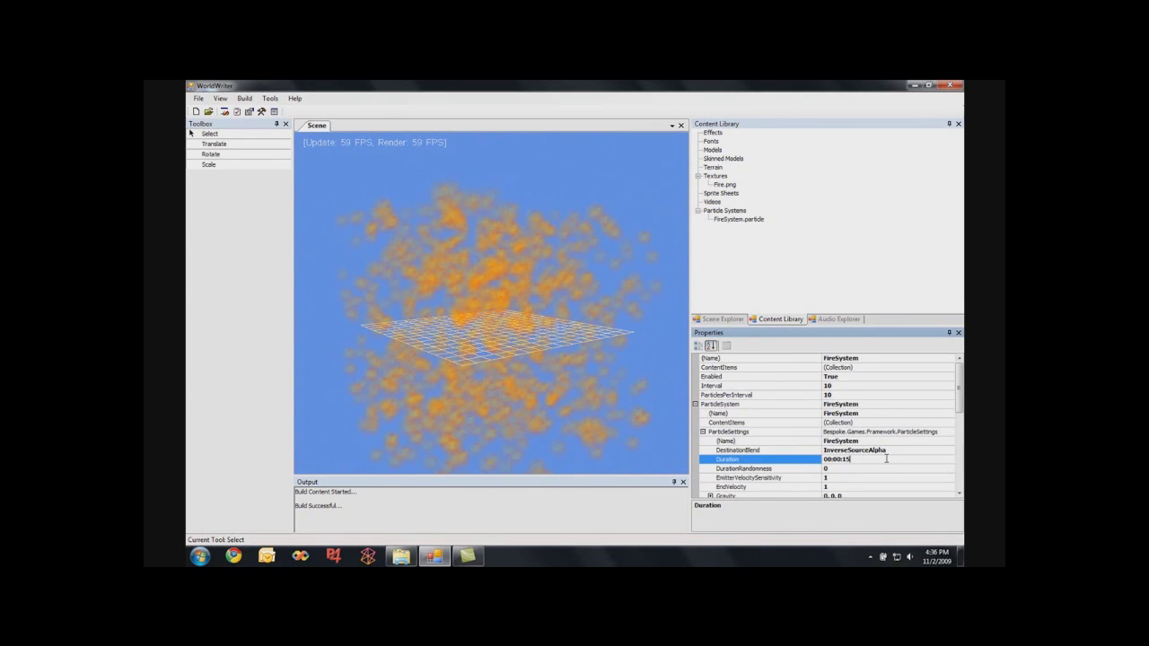
text(:20)
key(Return)
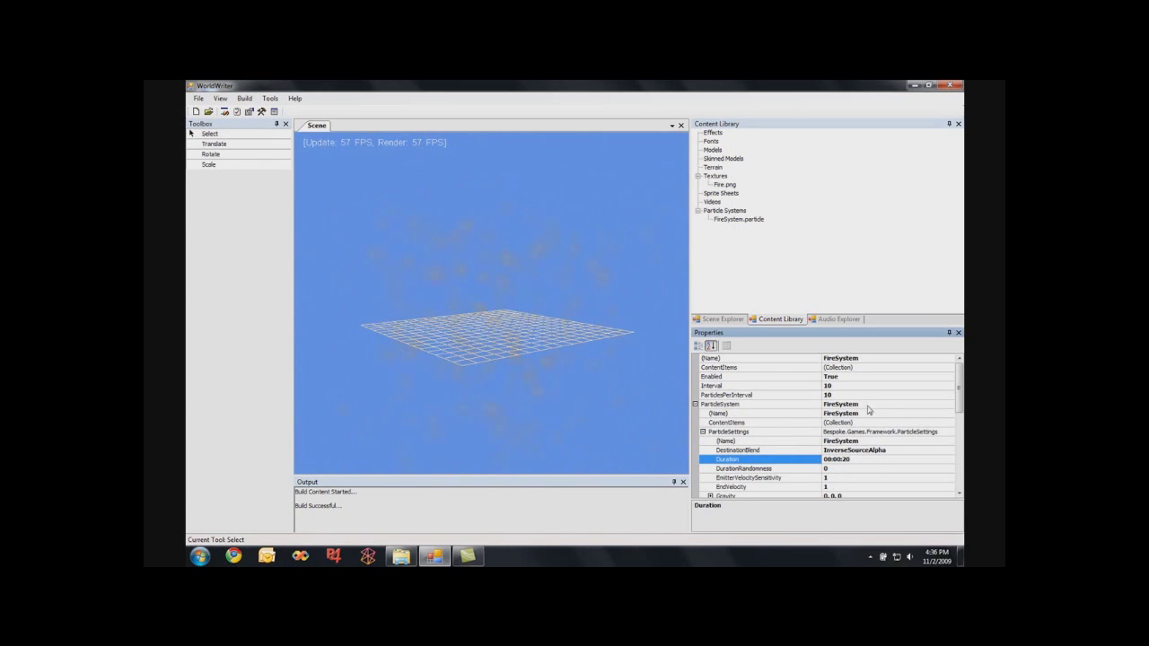
- Set the box emitter's SurfaceOnly property to True
click(854, 395)
click(524, 375)
scroll(524, 375, down, 5)
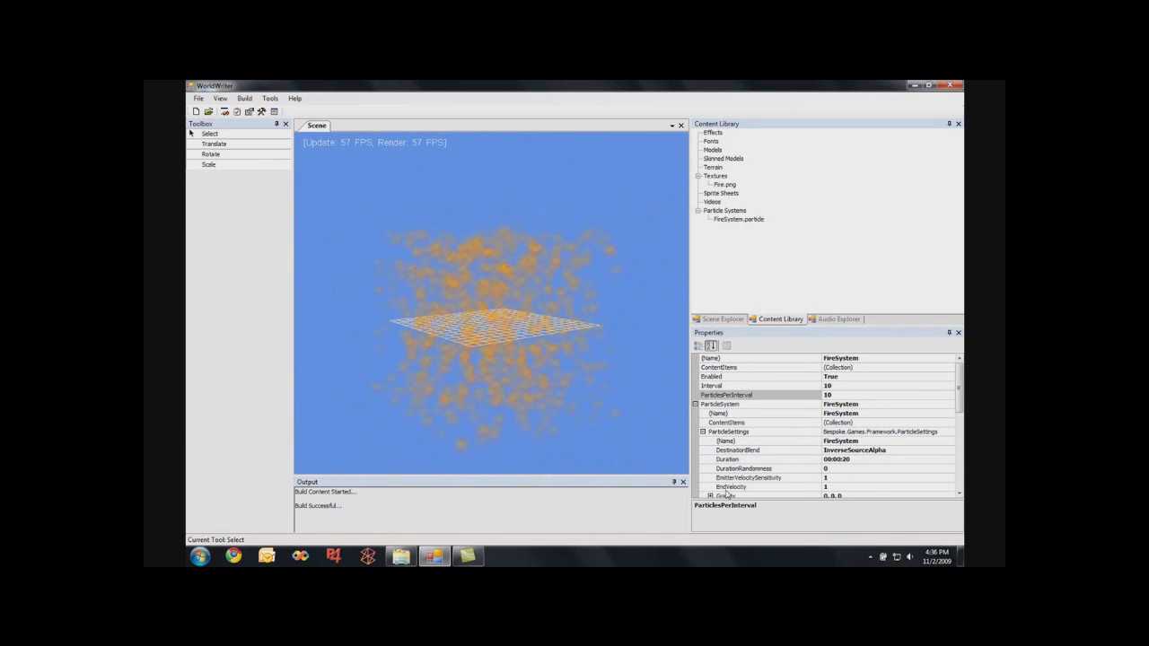
scroll(790, 485, down, 12)
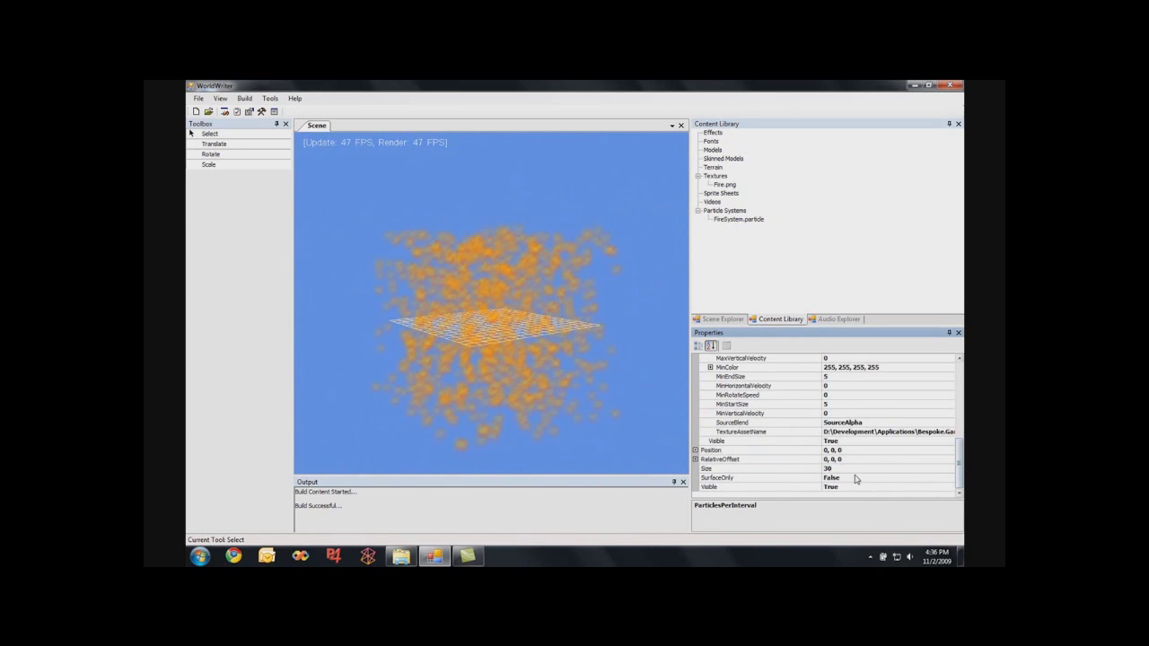
double_click(855, 480)
click(626, 417)
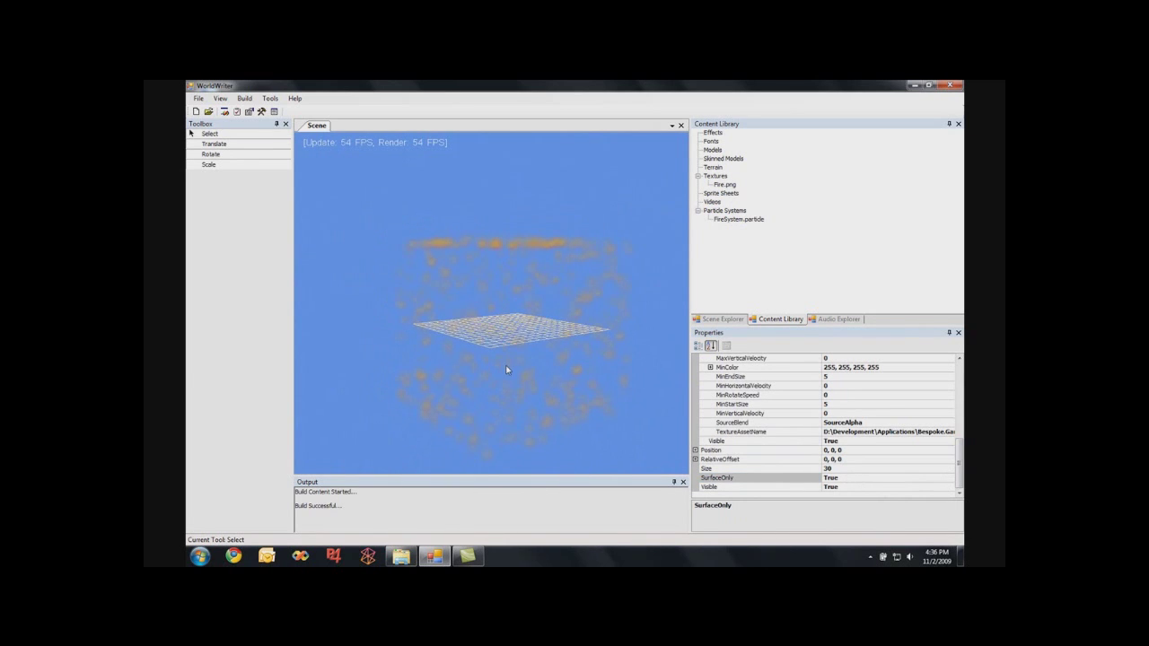
- Examine the surface-only particle box from several distances and angles and look through its particle settings, including the Gravity components
middle_drag(507, 368, 453, 383)
scroll(453, 383, up, 3)
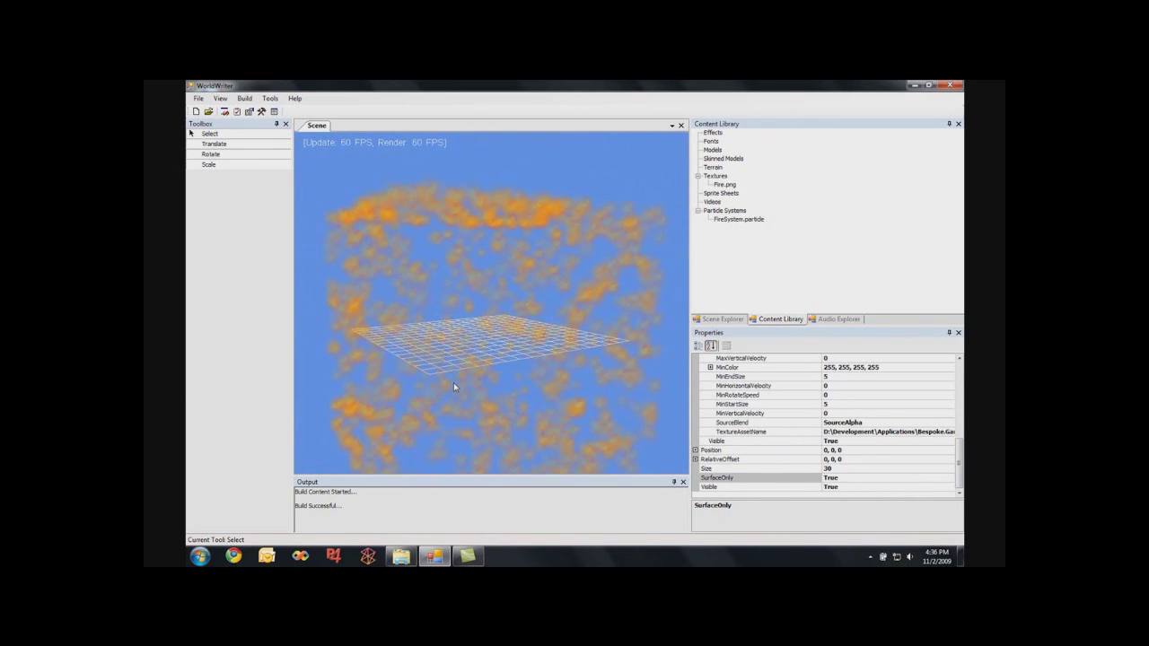
scroll(454, 387, up, 8)
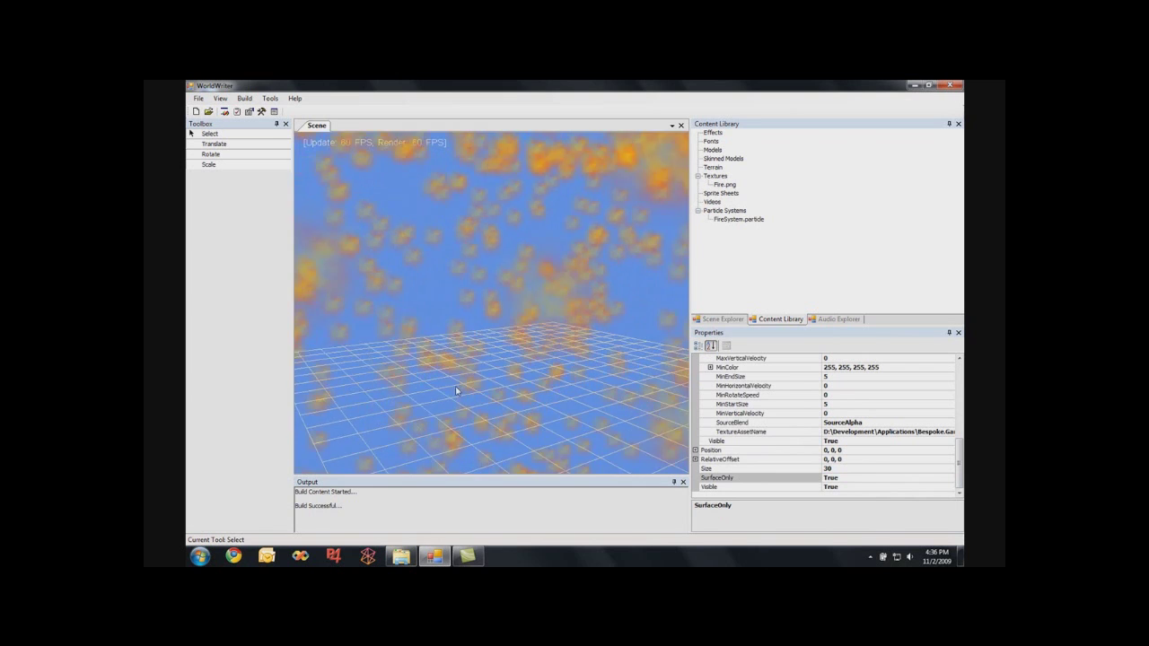
scroll(456, 391, down, 10)
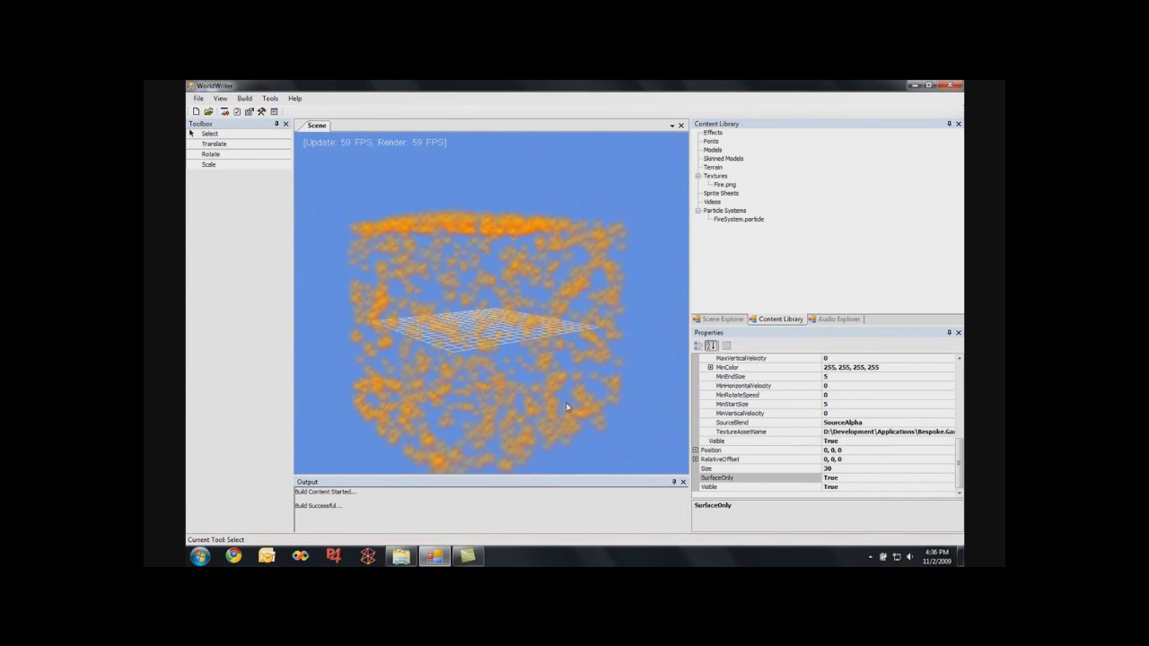
middle_drag(537, 385, 519, 351)
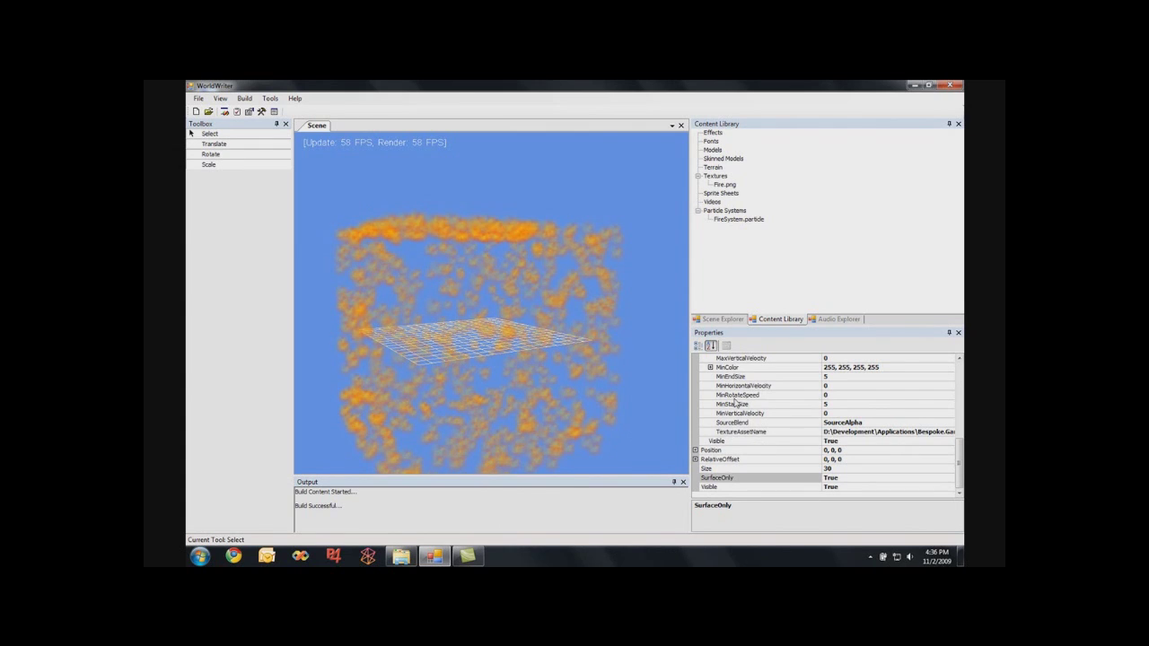
scroll(810, 389, up, 3)
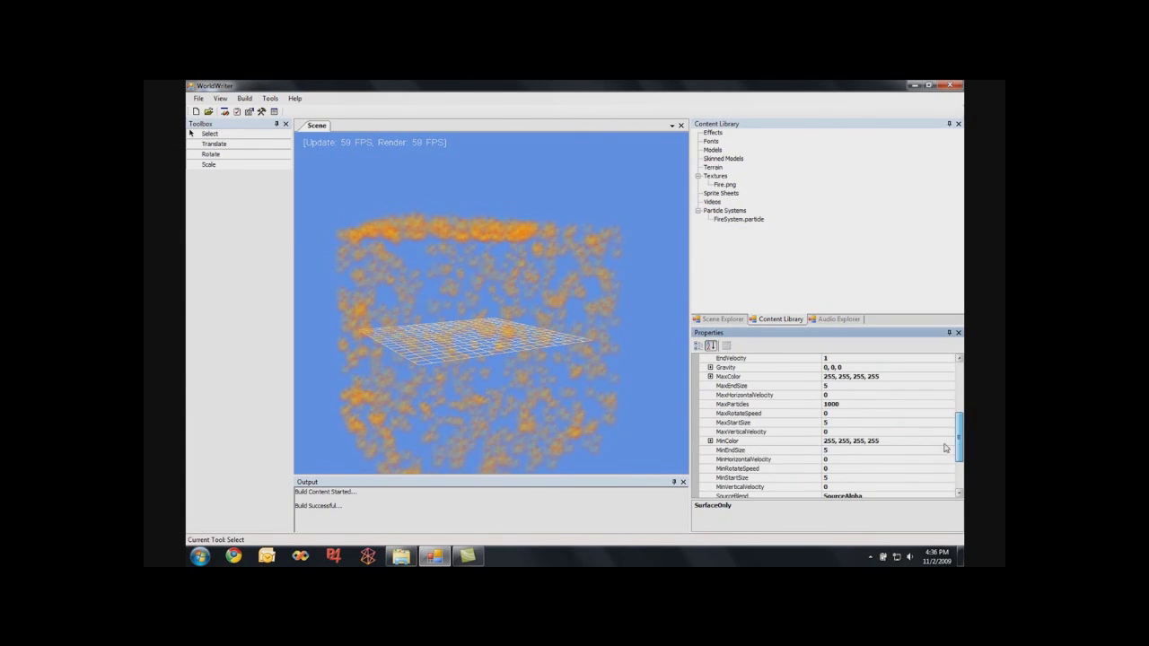
click(709, 367)
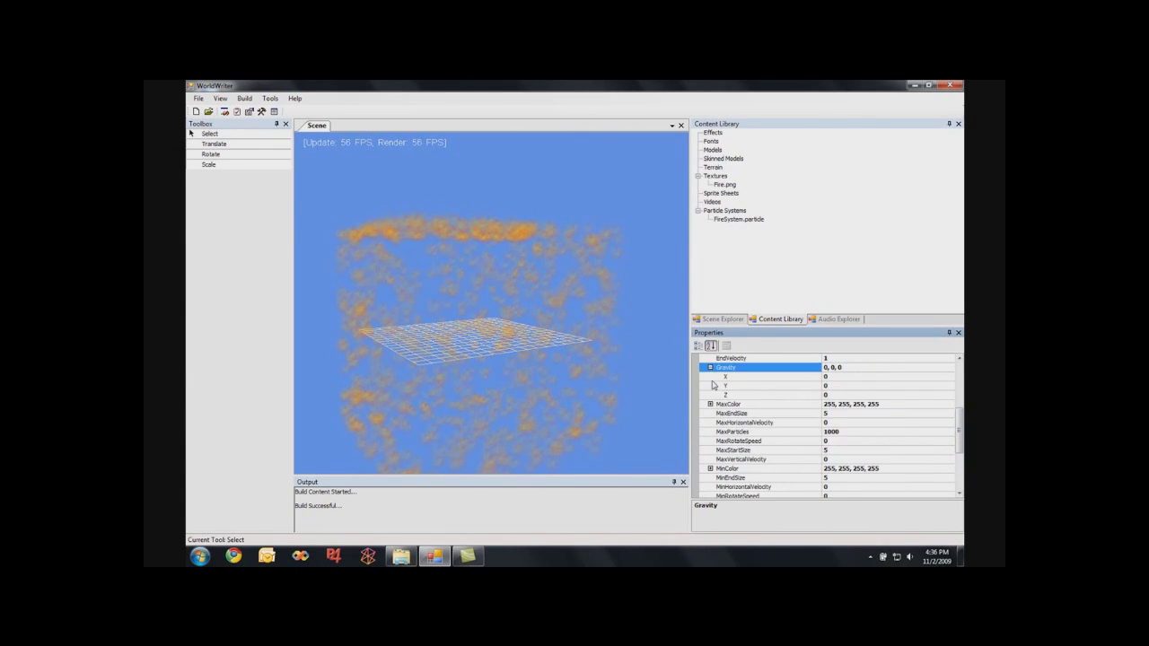
scroll(730, 419, up, 1)
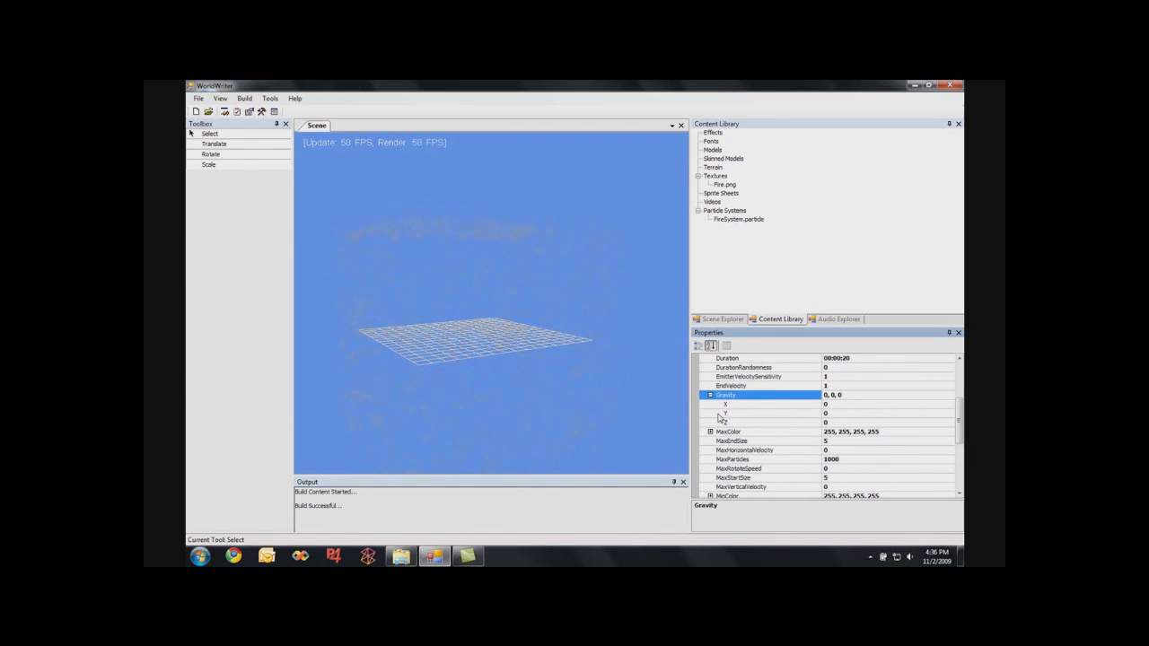
scroll(718, 436, down, 2)
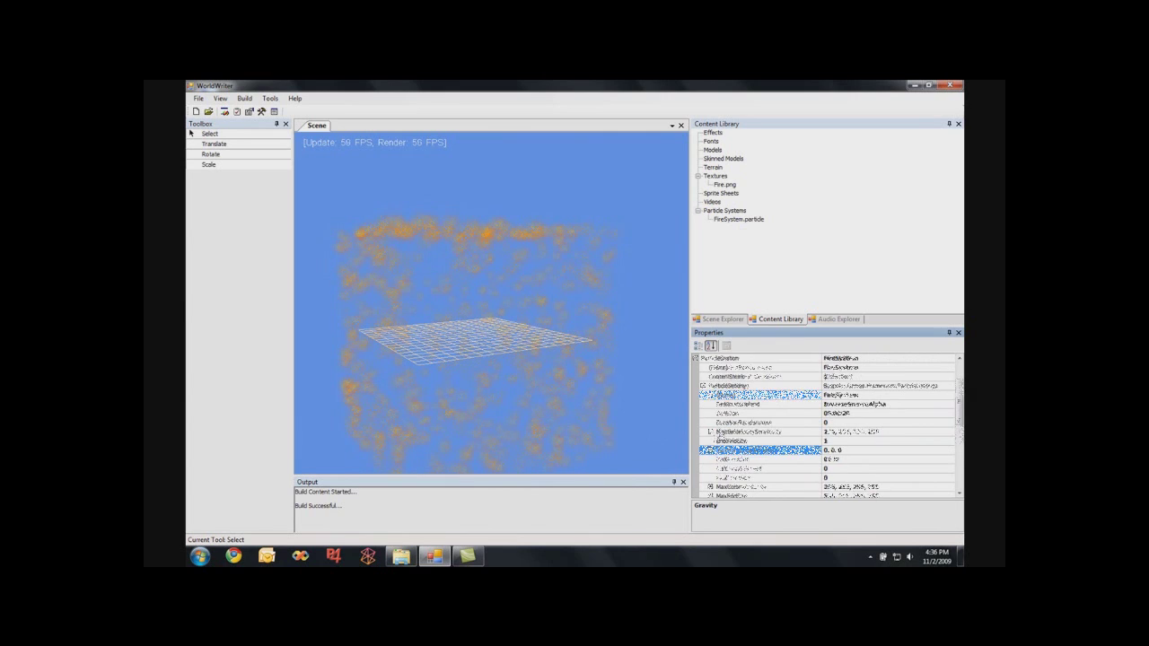
scroll(719, 435, down, 1)
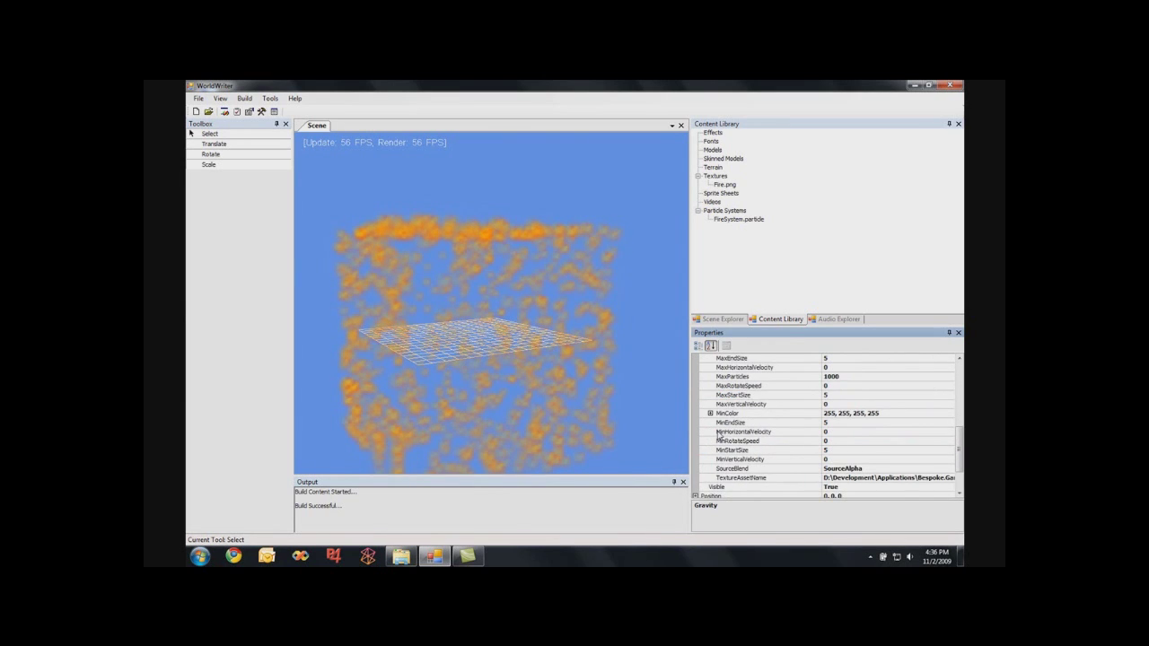
click(743, 424)
scroll(779, 474, down, 2)
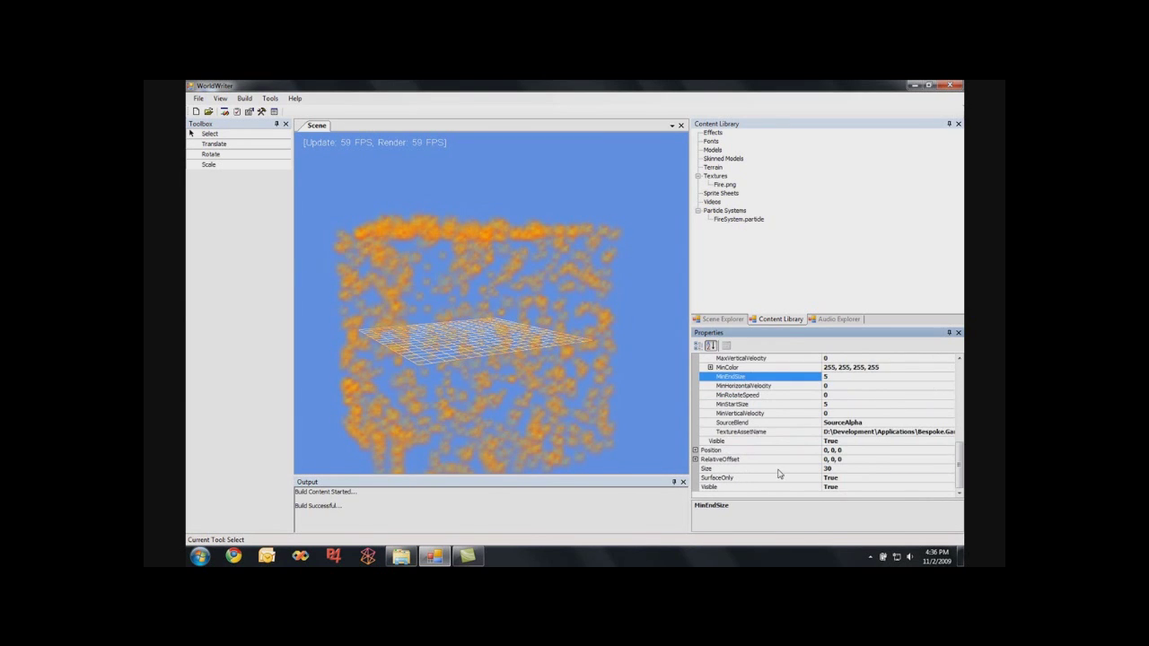
- Reduce the box emitter's Size to 20 and further to 10, and check the smaller particle box up close
click(735, 485)
click(868, 468)
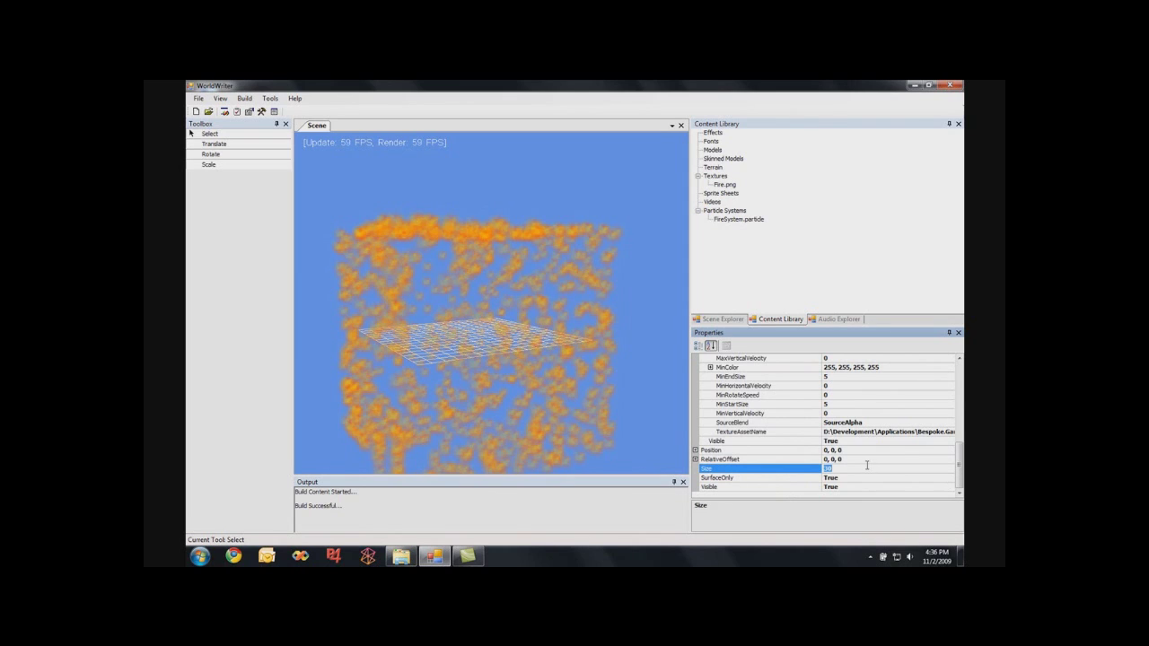
key(Return)
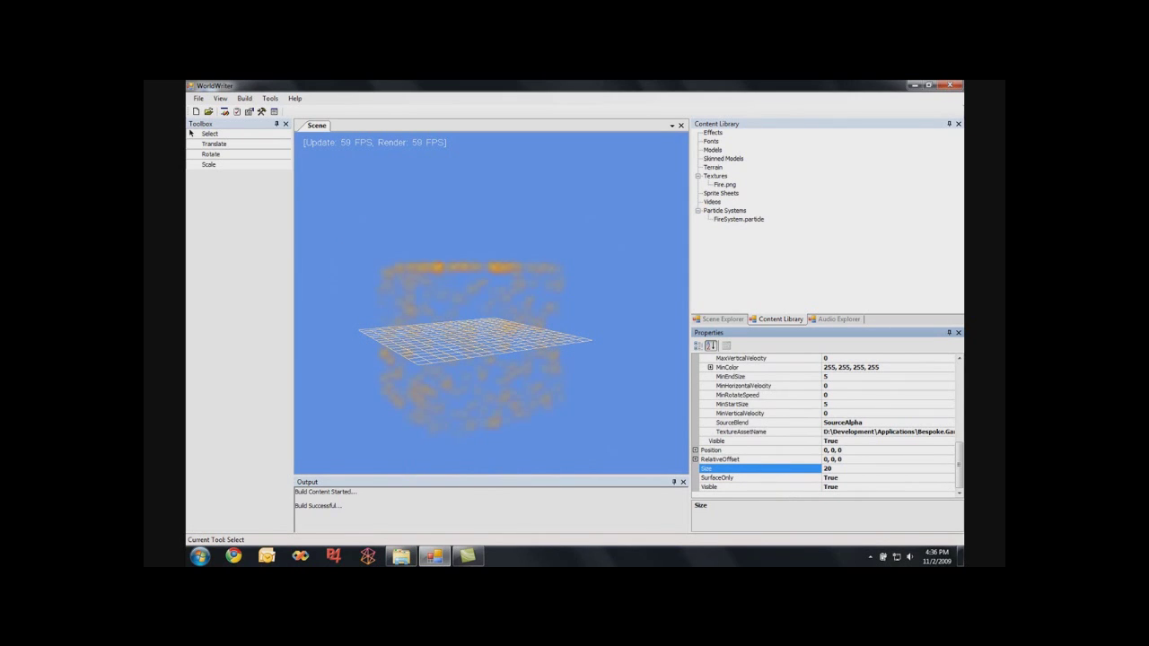
text(10)
key(Return)
click(609, 363)
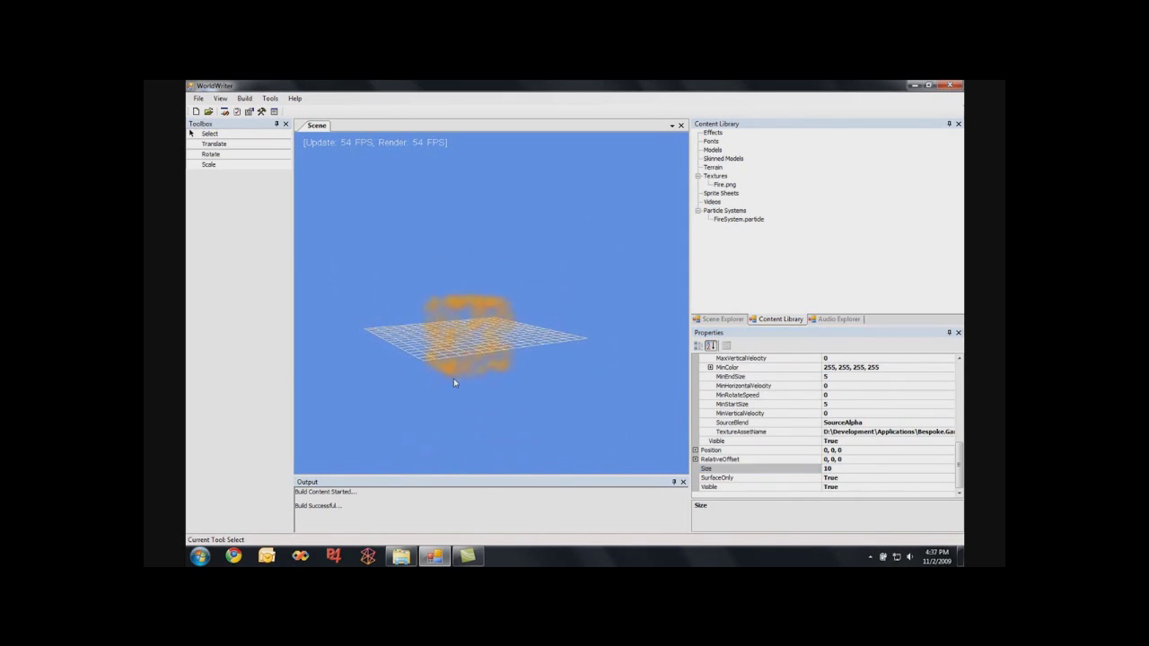
scroll(500, 386, up, 2)
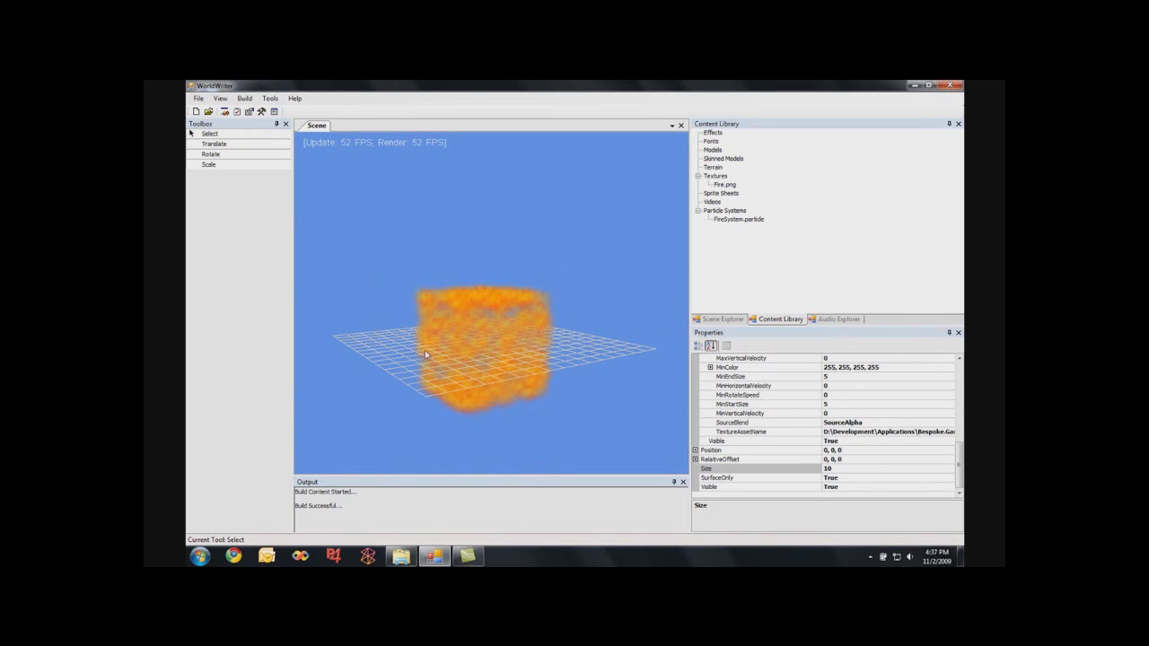
key(d)
key(w)
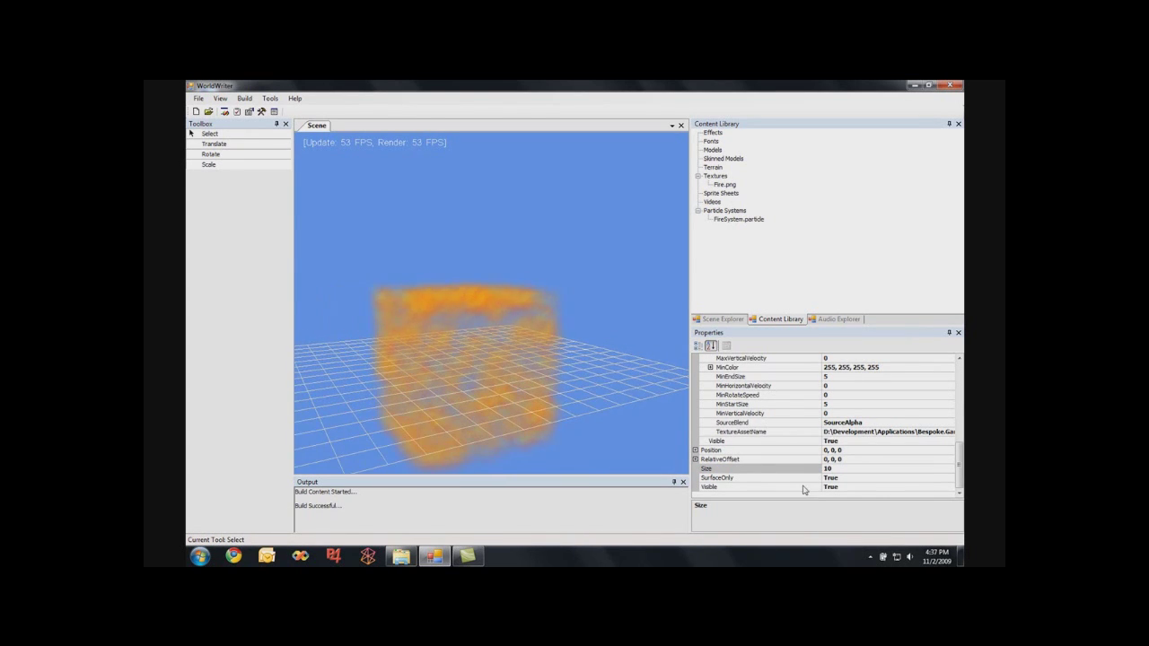
- Set the Y component of the box emitter's Position to 40 to raise it above the grid
click(842, 451)
double_click(771, 457)
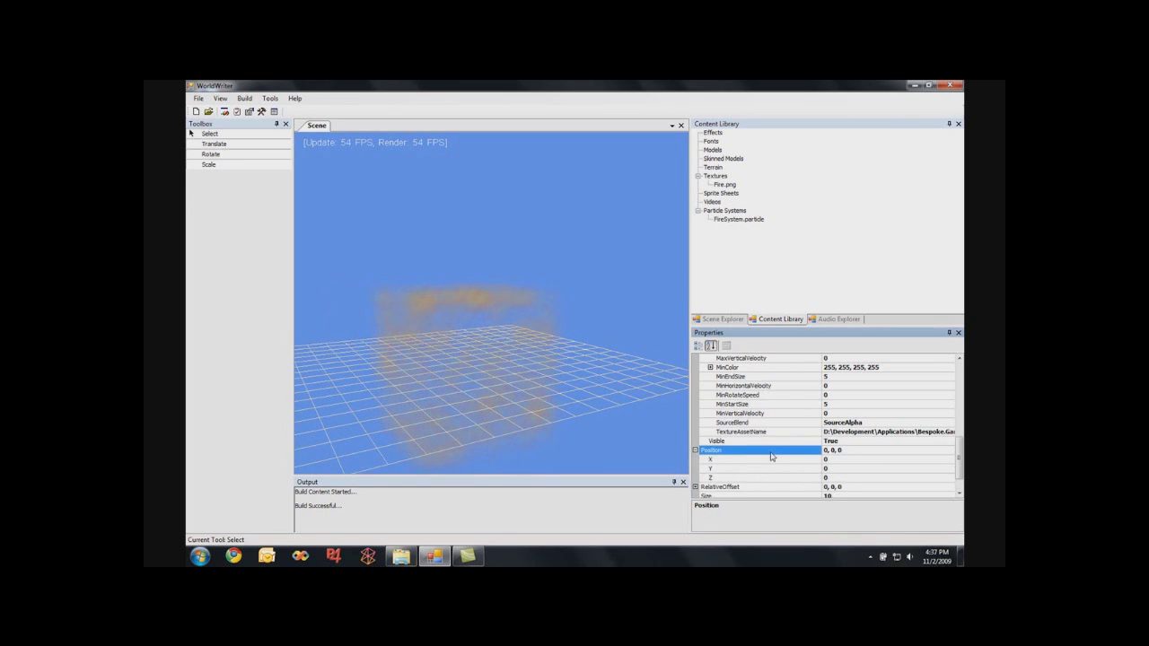
click(841, 478)
click(837, 467)
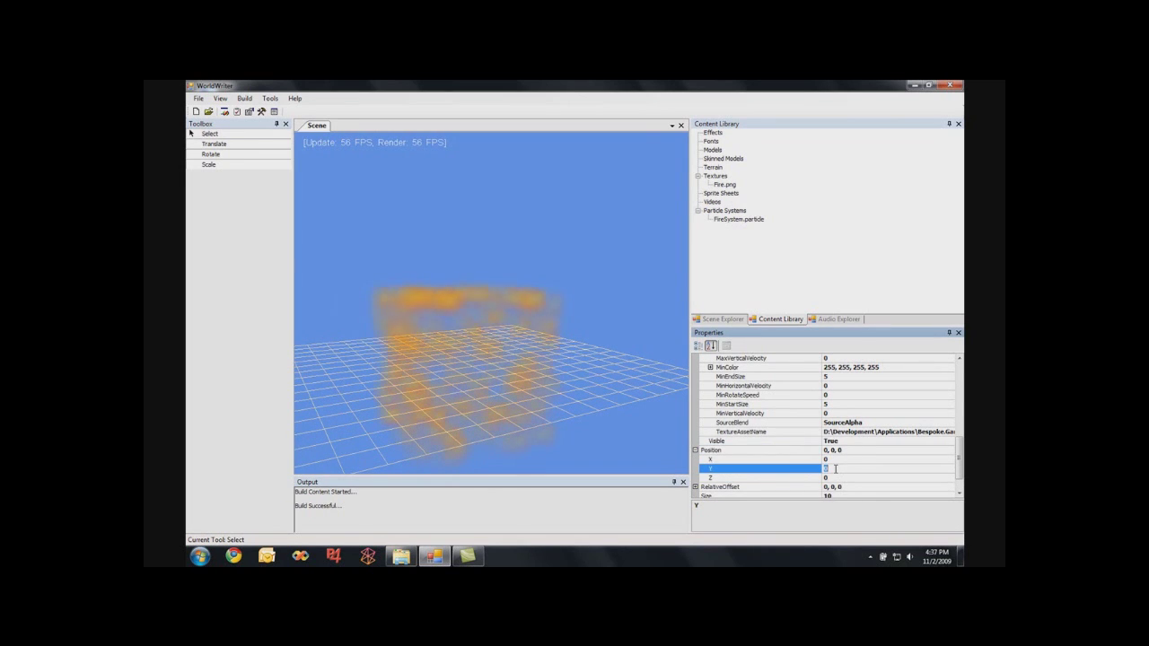
text(40)
key(Return)
click(576, 396)
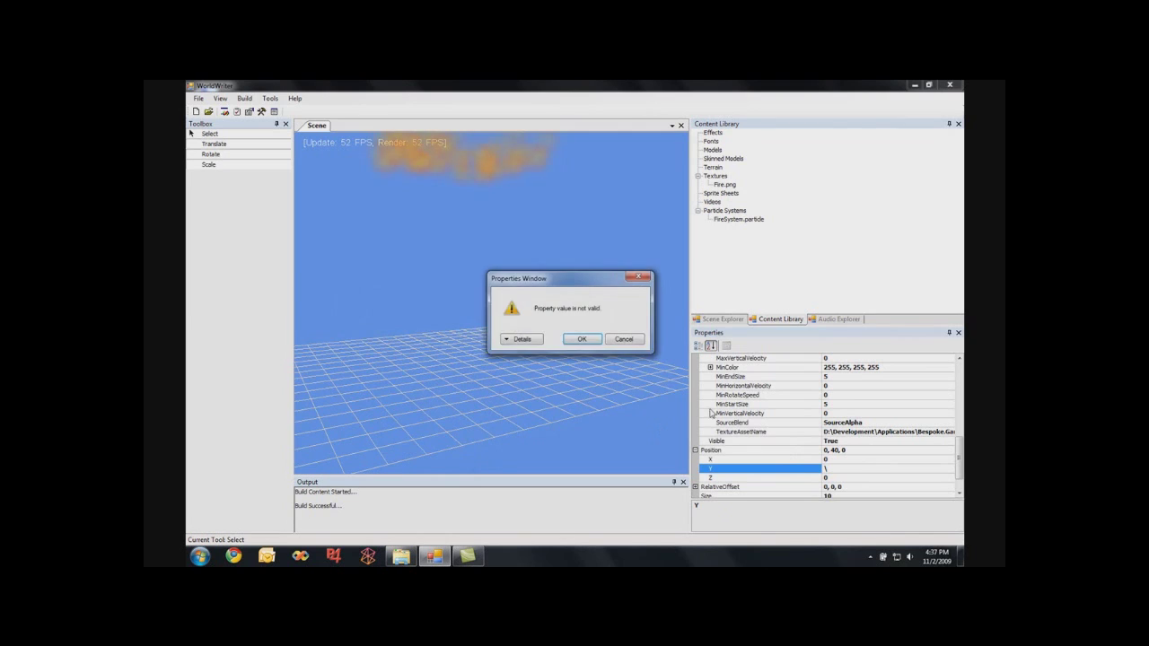
key(Escape)
middle_drag(576, 385, 512, 185)
scroll(499, 212, down, 4)
scroll(497, 213, down, 4)
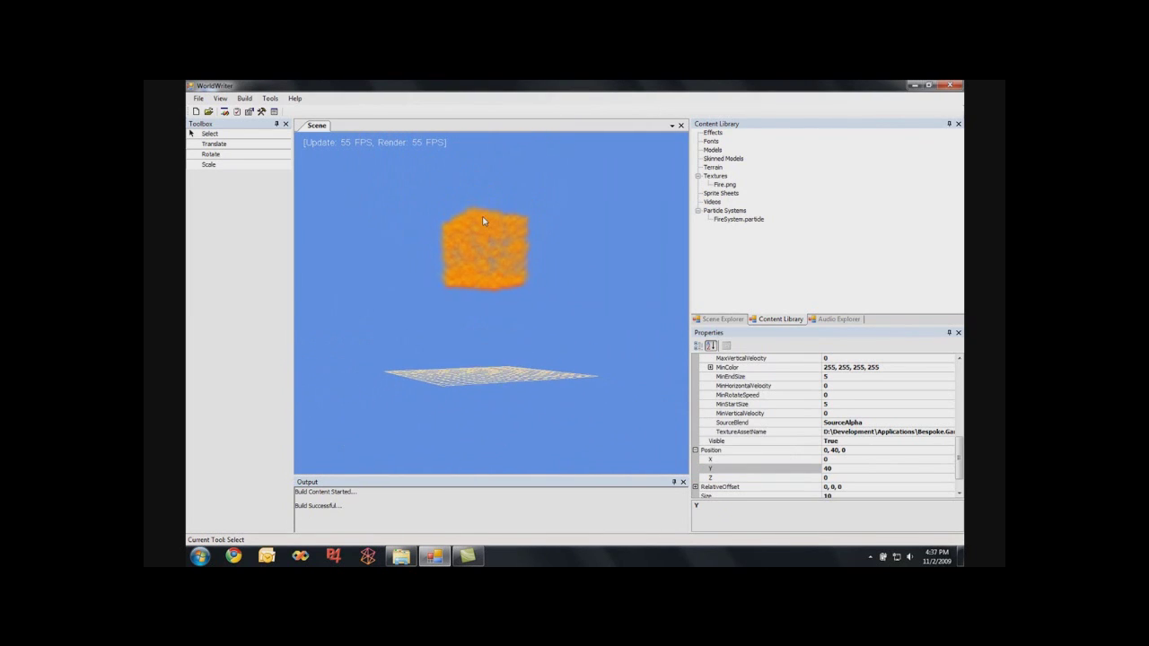
- Delete the FireSystem box emitter from the scene's Particle Emitters
drag(959, 458, 960, 467)
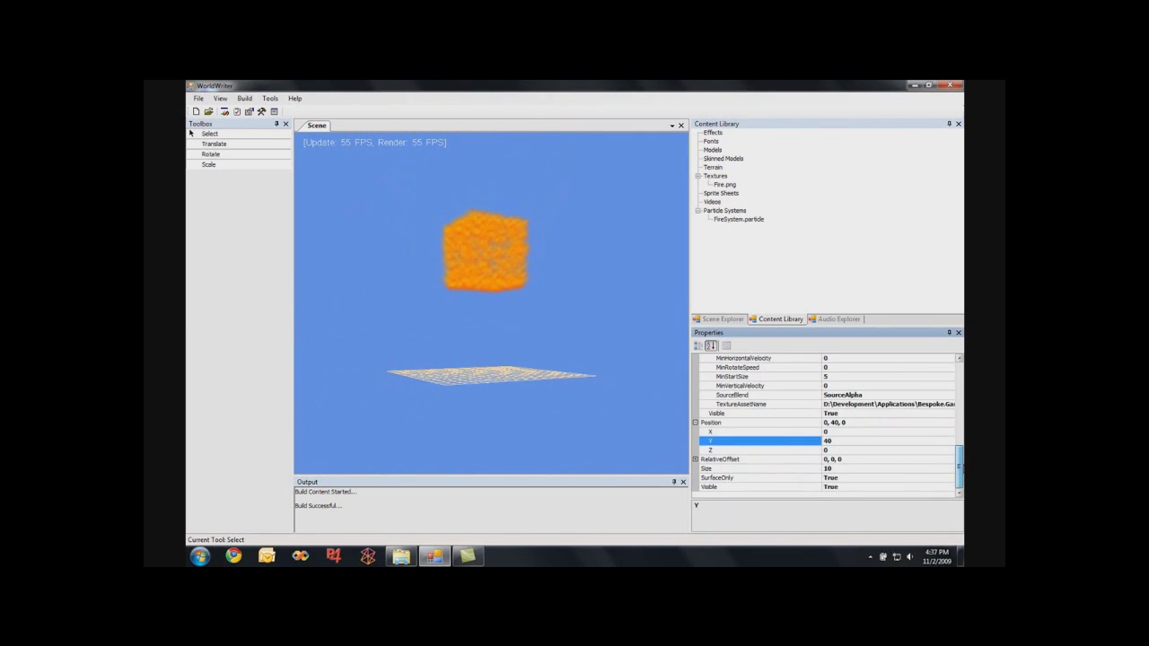
scroll(932, 360, up, 10)
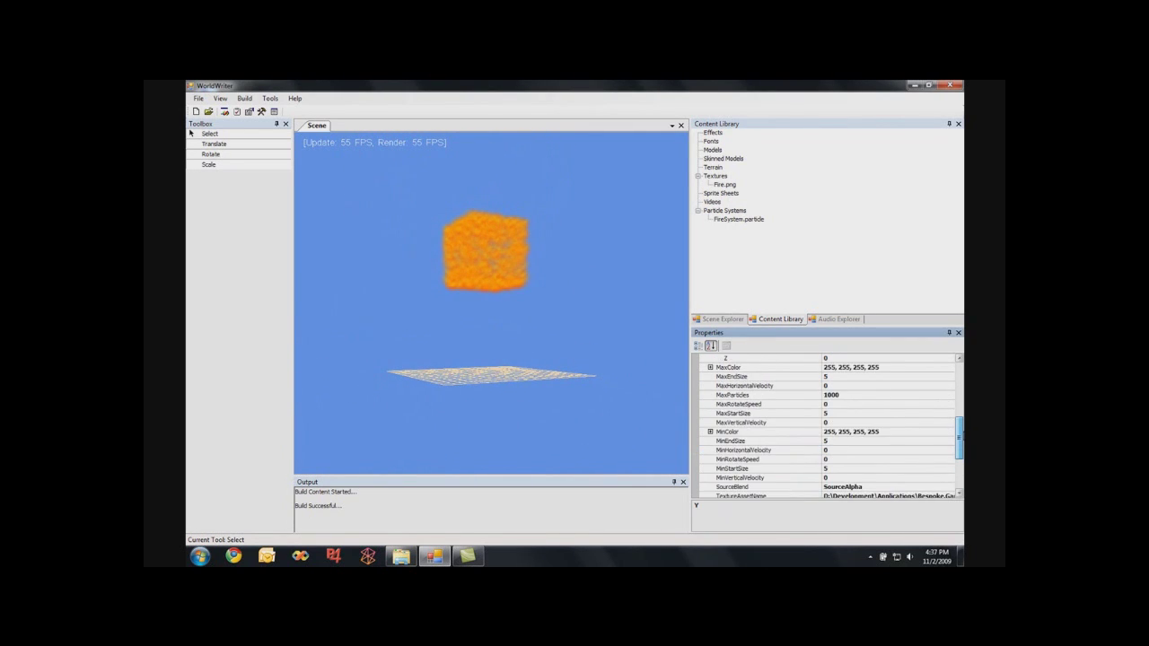
click(745, 221)
click(718, 320)
click(738, 219)
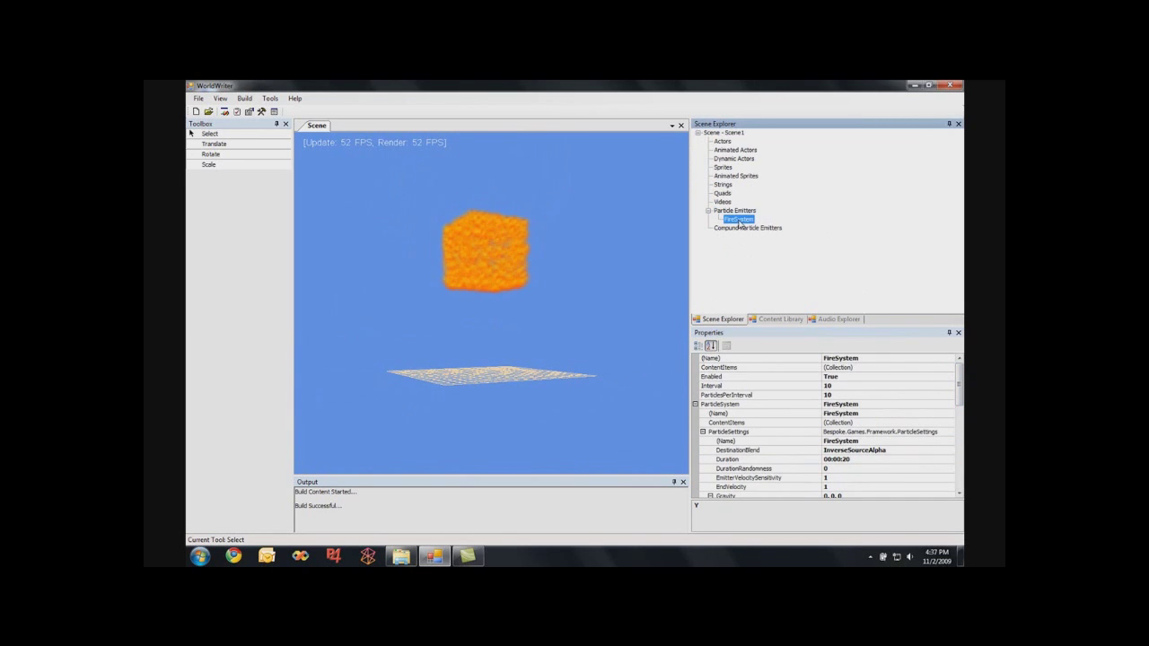
key(Delete)
- Add FireSystem.particle to the scene with a quad emitter
click(777, 319)
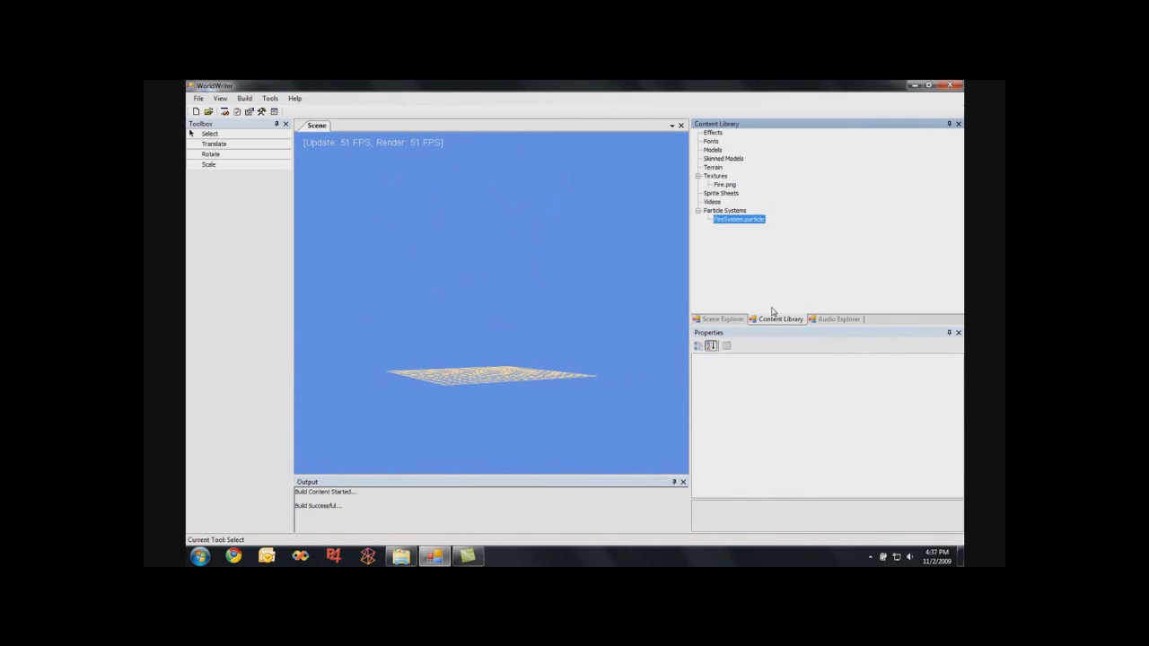
right_click(738, 220)
mouse_move(769, 284)
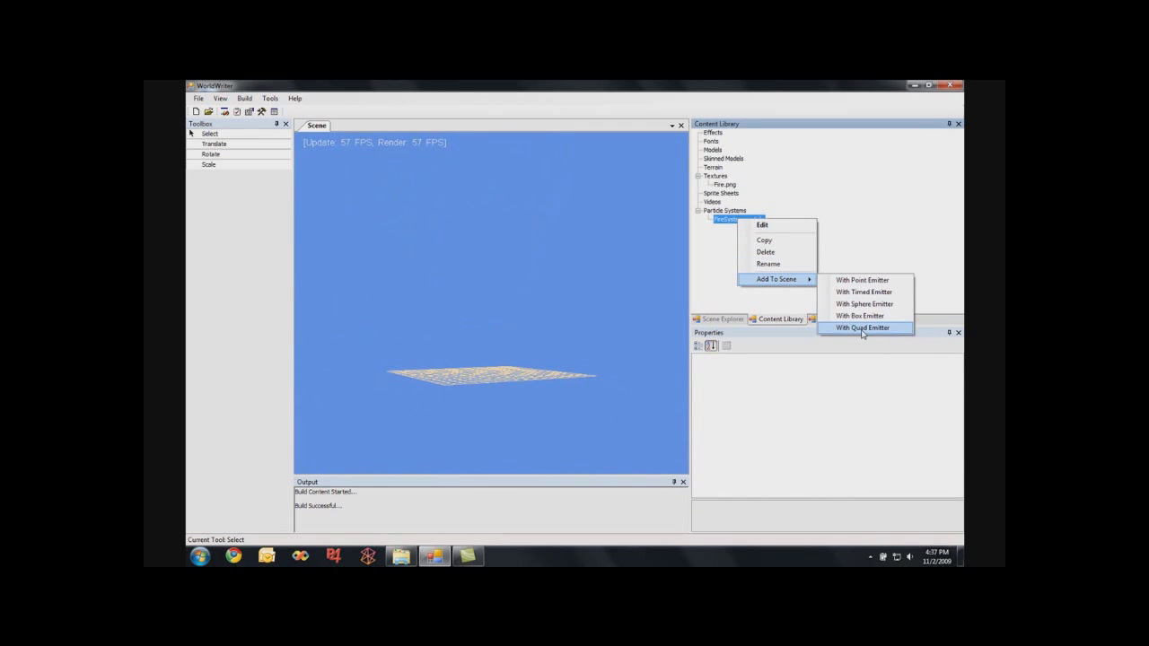
click(862, 328)
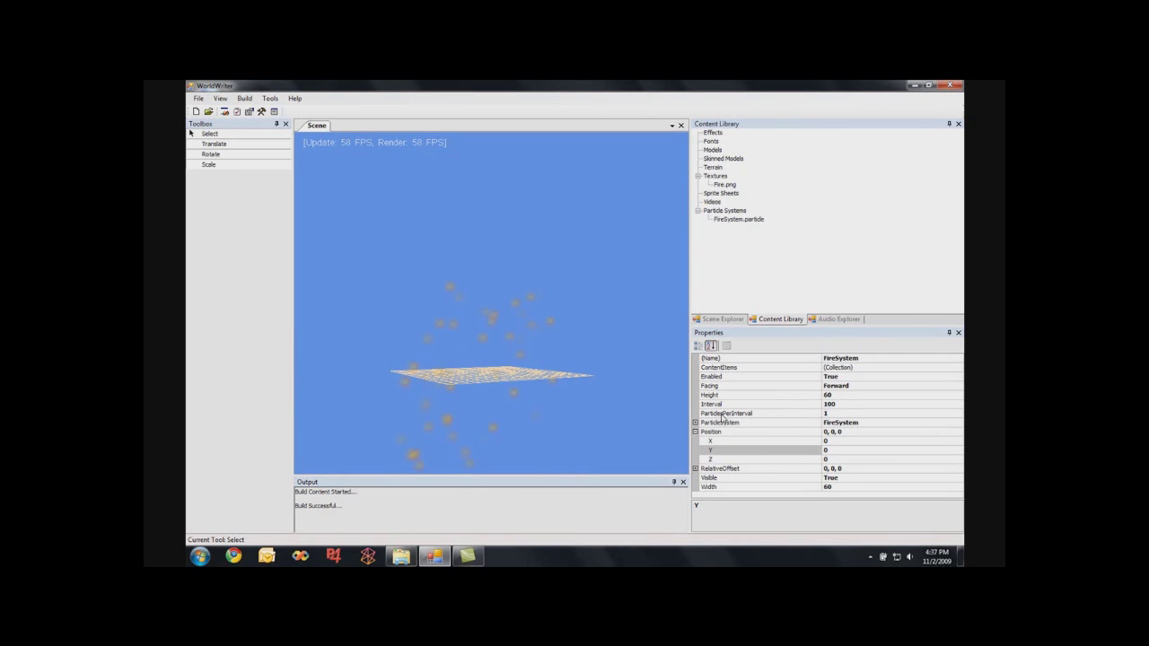
- Set the quad emitter's Interval to 10 and its ParticlesPerInterval to 5
click(835, 404)
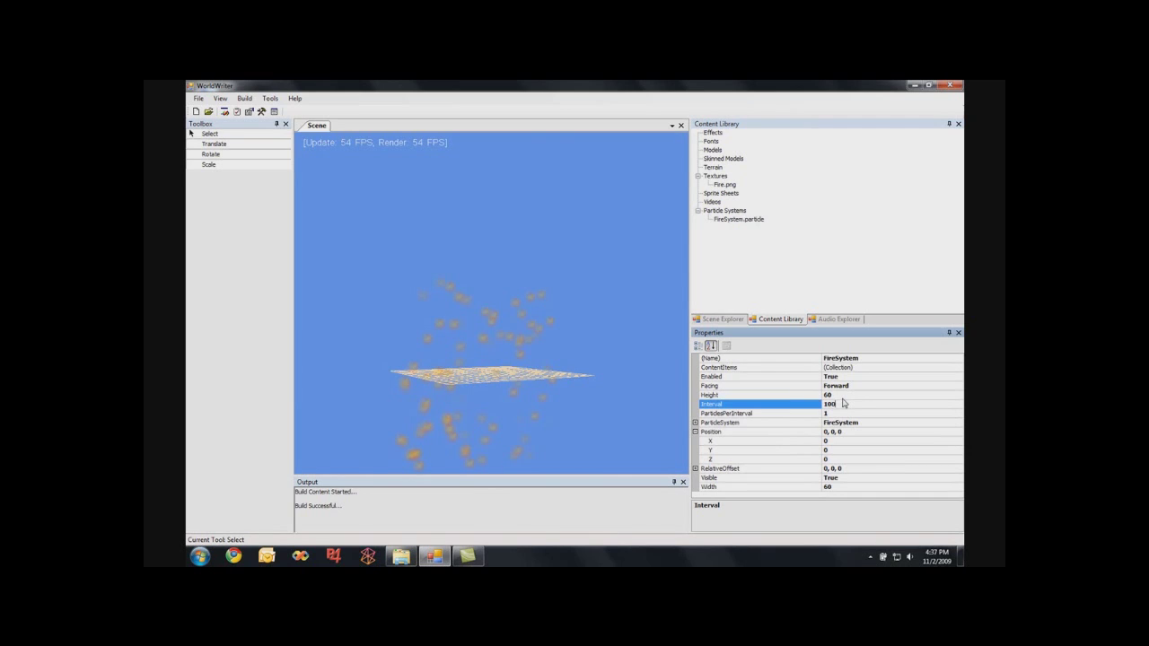
click(842, 413)
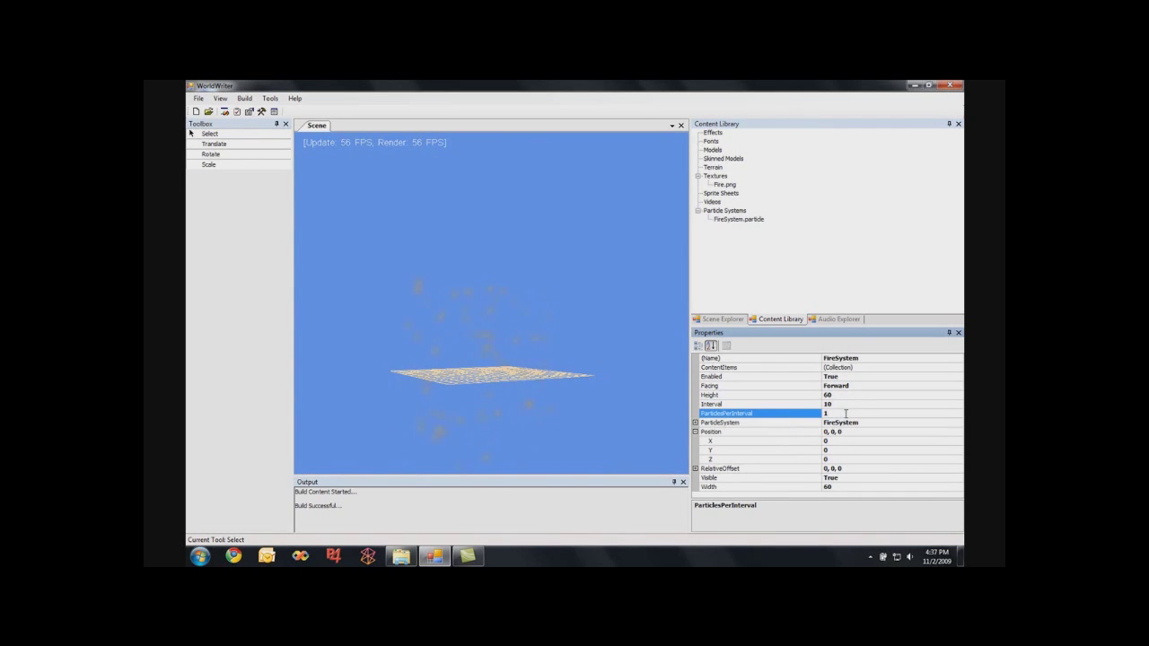
- Set MaxParticles to 2000 in the quad emitter's particle settings
click(696, 423)
scroll(717, 453, down, 1)
click(704, 423)
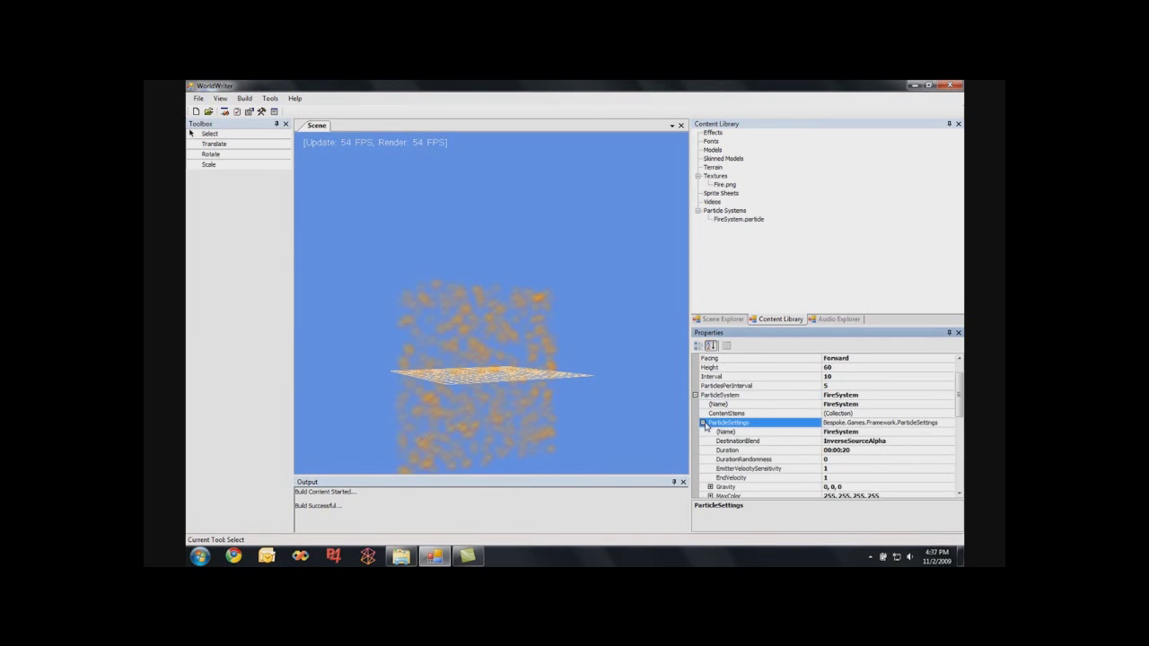
scroll(722, 443, down, 2)
scroll(758, 476, down, 1)
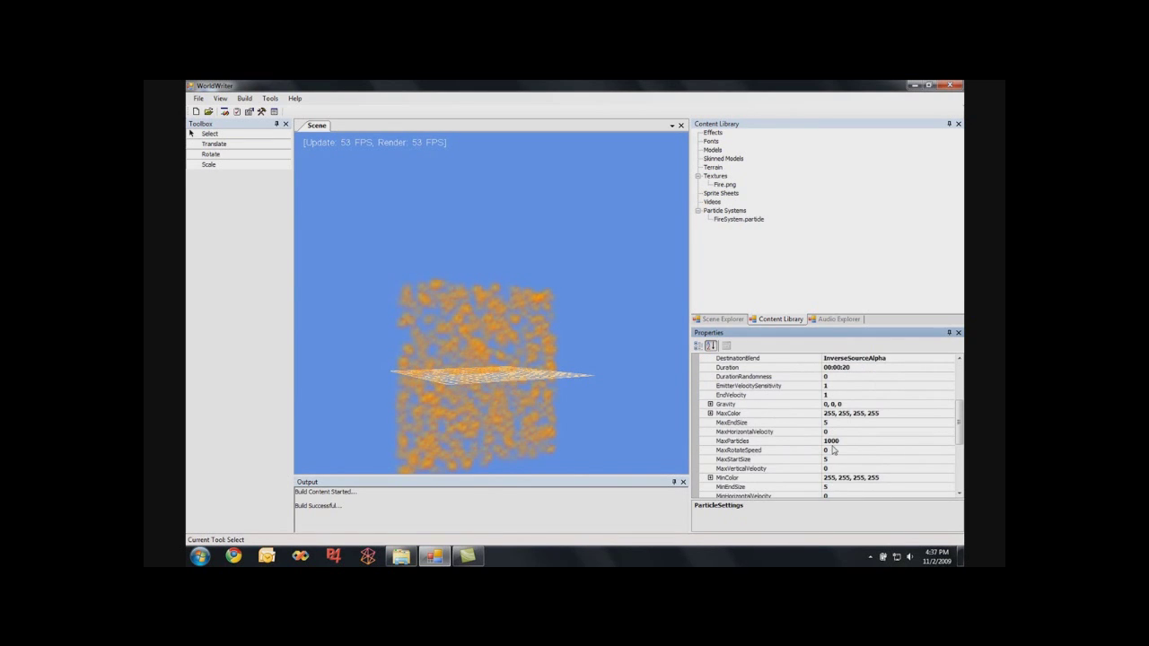
click(825, 441)
text(2)
key(Return)
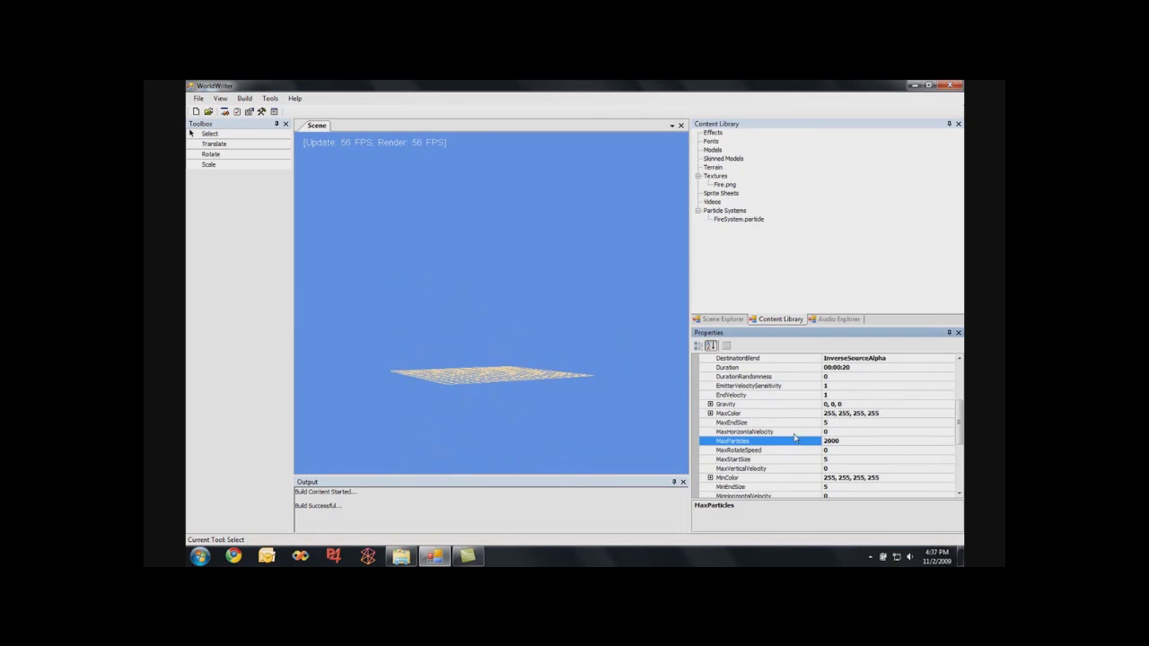
- Try the quad emitter with its Facing set to Left
scroll(560, 428, down, 2)
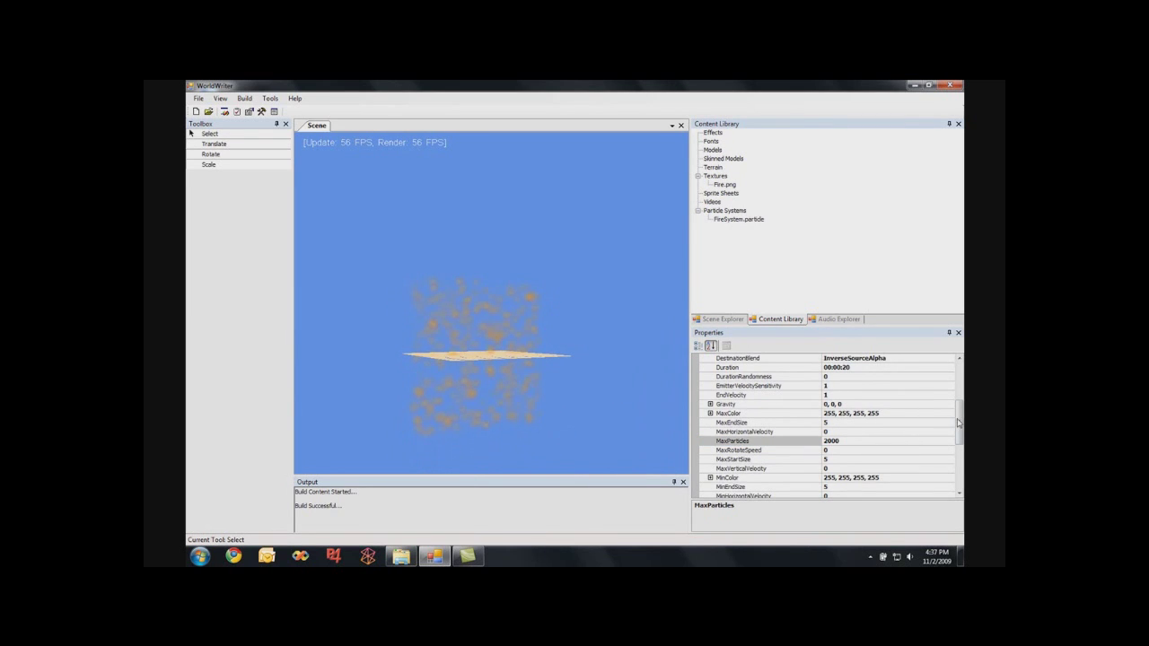
drag(959, 412, 954, 381)
click(697, 405)
middle_drag(503, 402, 487, 379)
scroll(488, 380, down, 3)
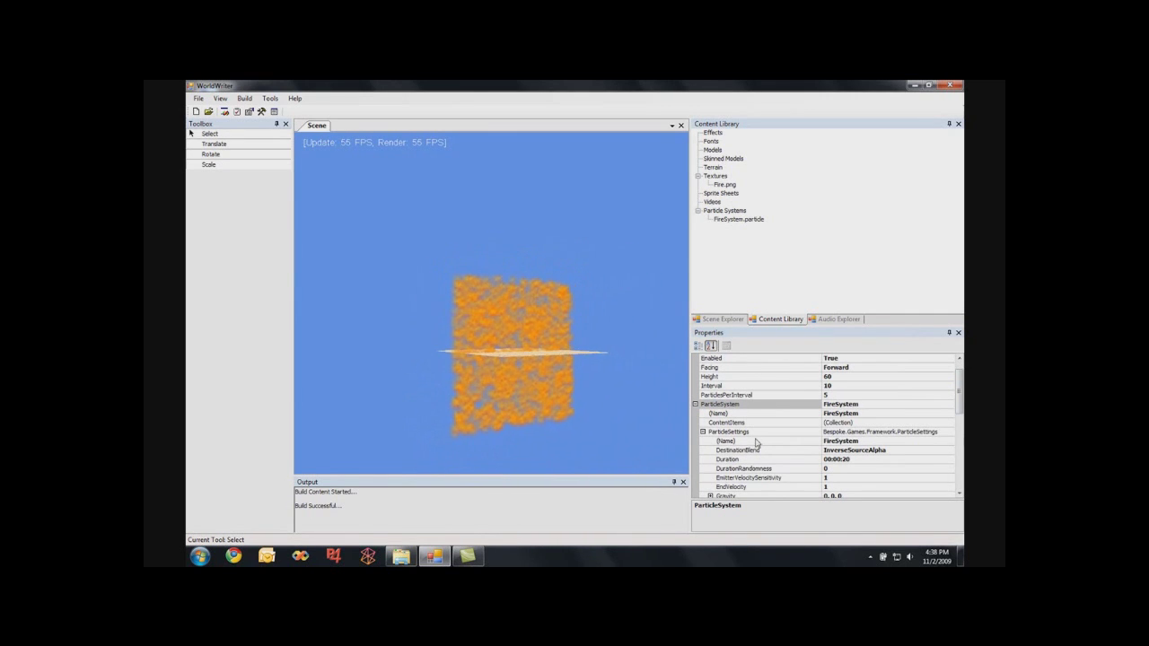
click(959, 439)
drag(959, 436, 956, 369)
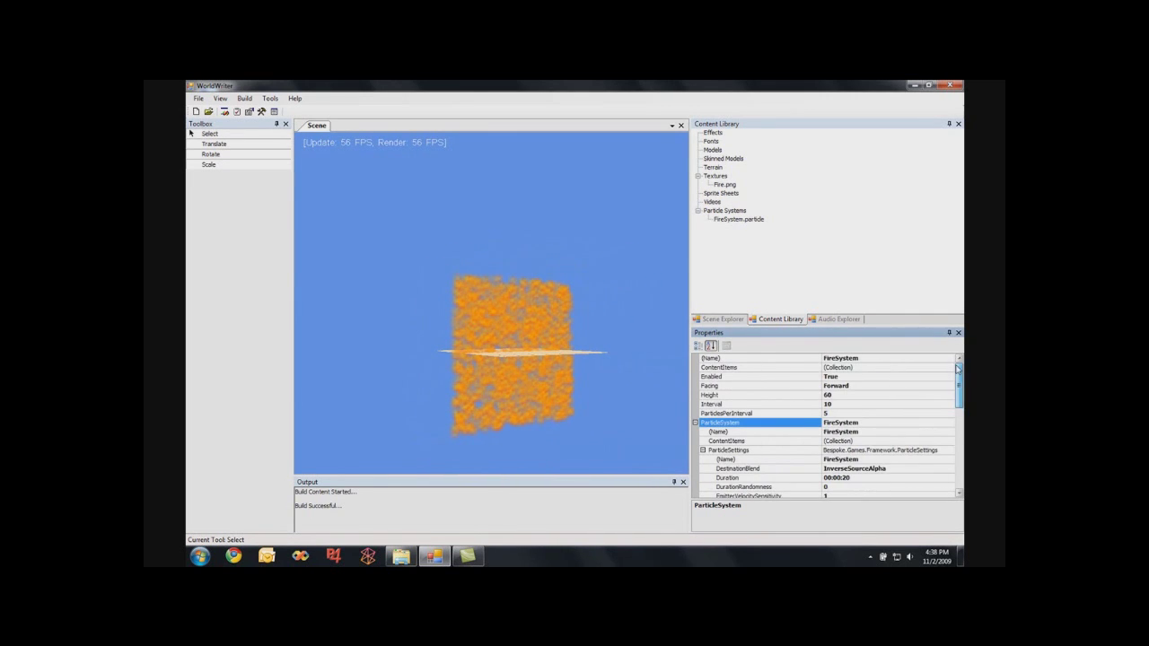
click(850, 385)
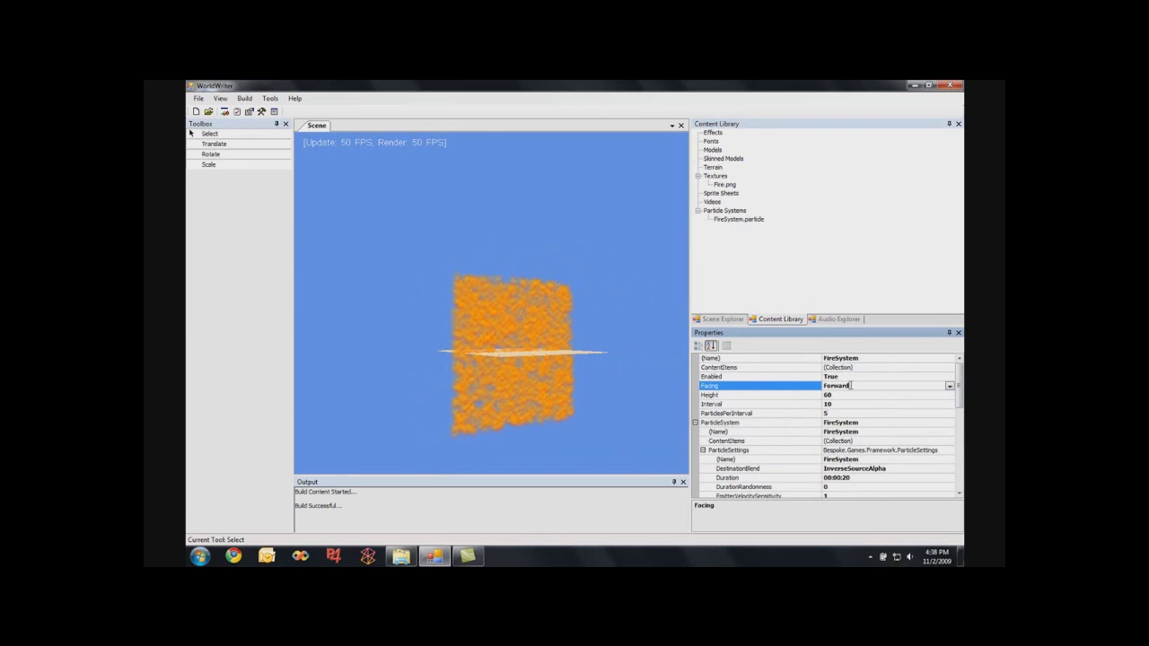
click(949, 386)
click(840, 414)
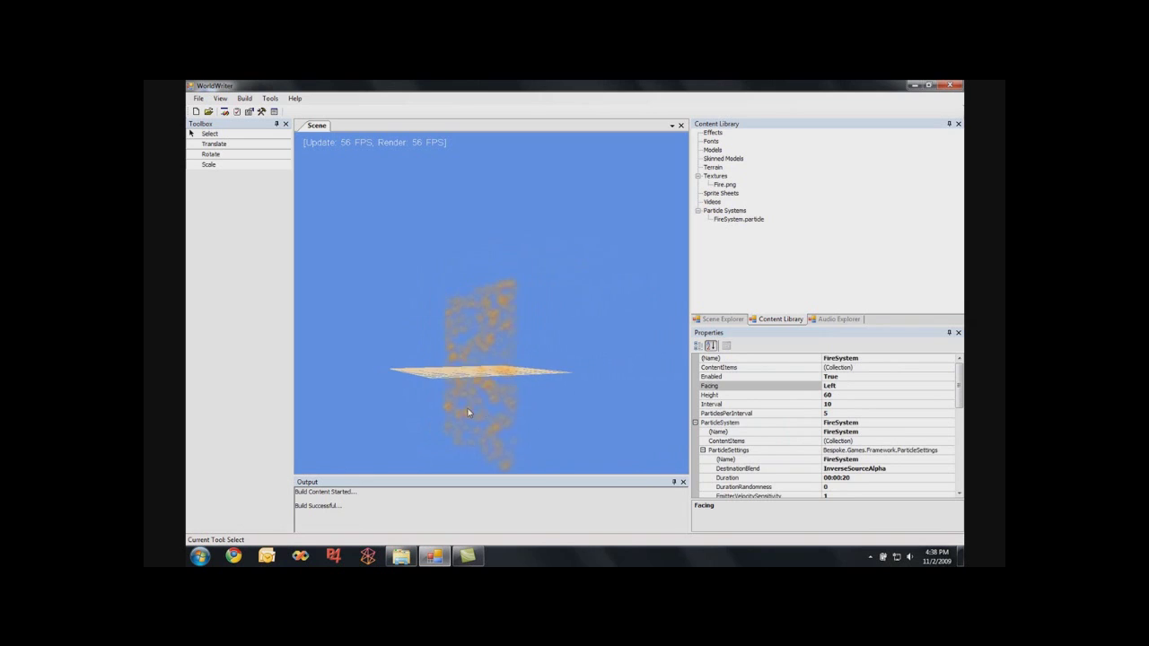
- Try the quad emitter with its Facing set to Right
click(950, 386)
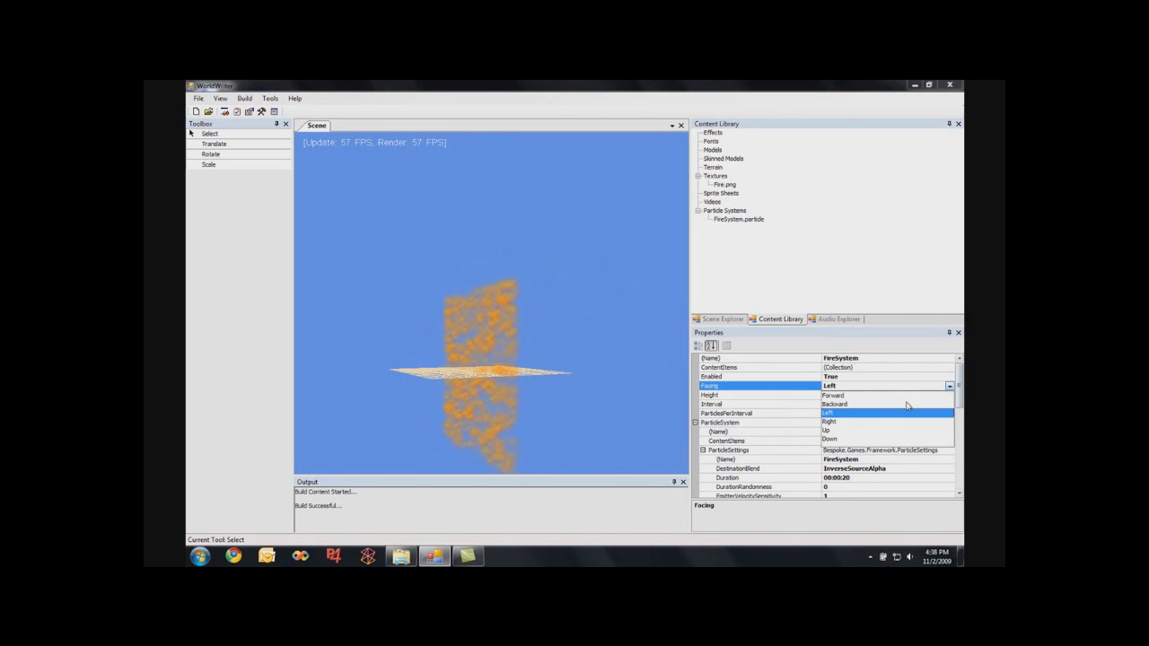
click(831, 422)
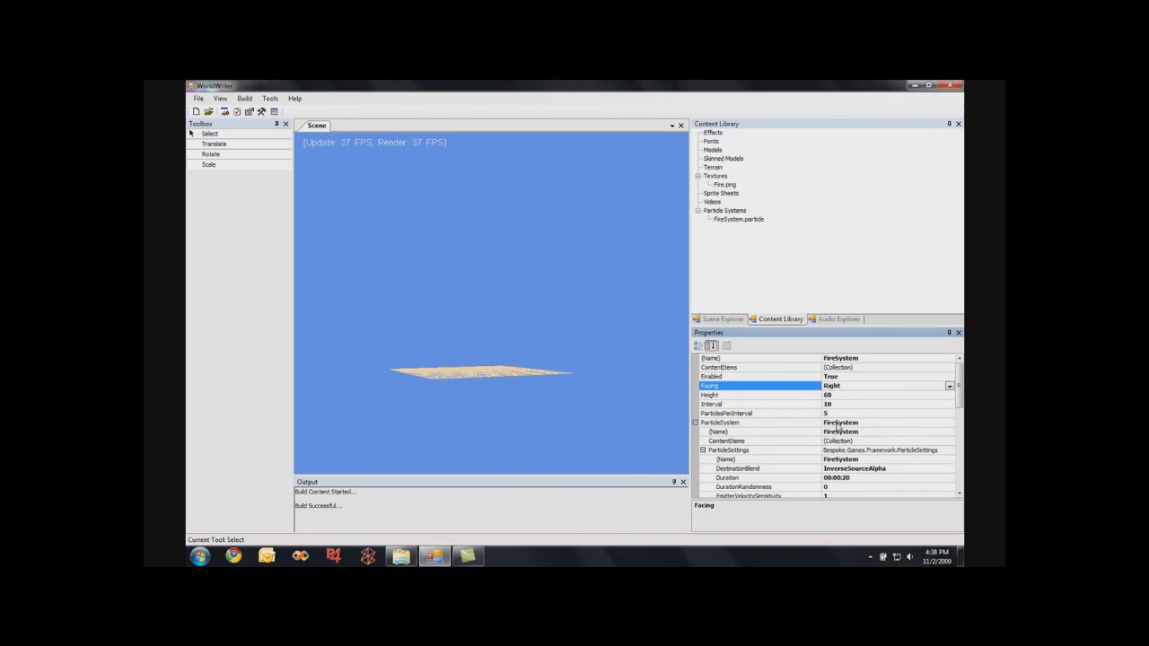
click(501, 405)
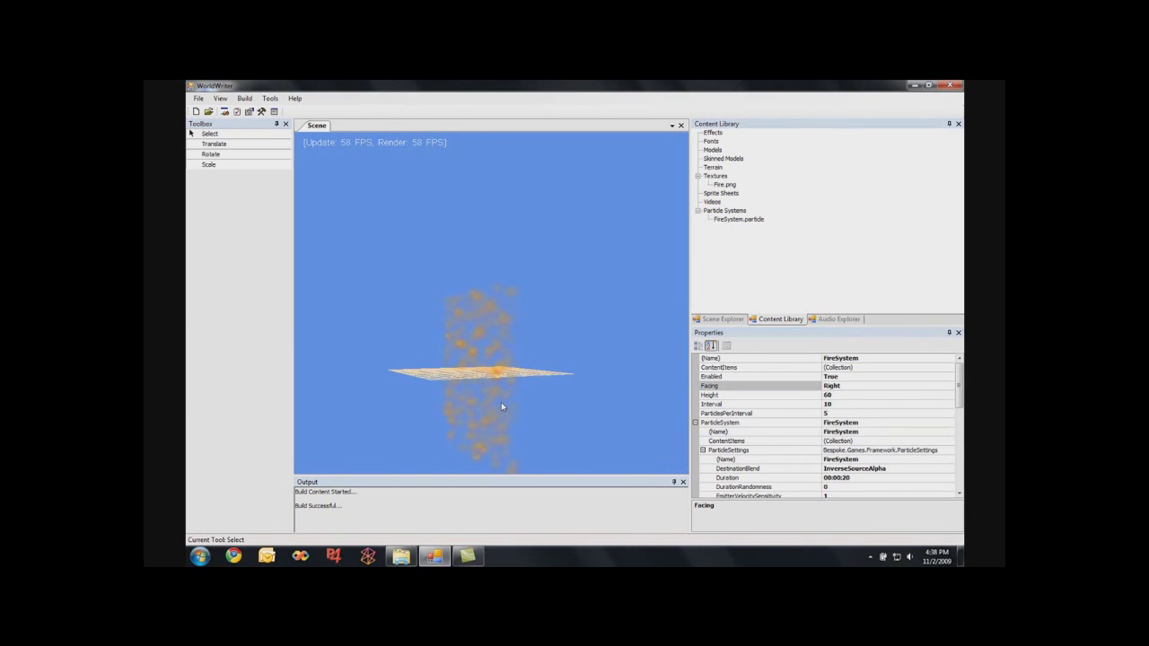
- Switch the quad emitter's Facing to Up and finally to Down
click(947, 387)
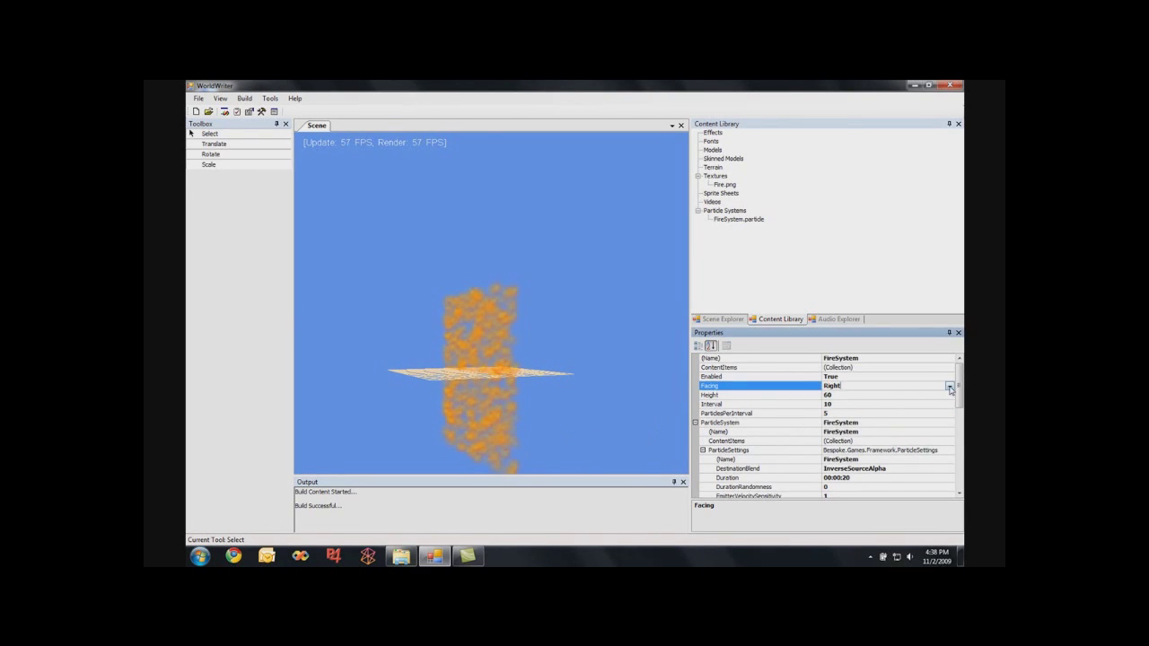
click(948, 387)
click(831, 431)
click(948, 386)
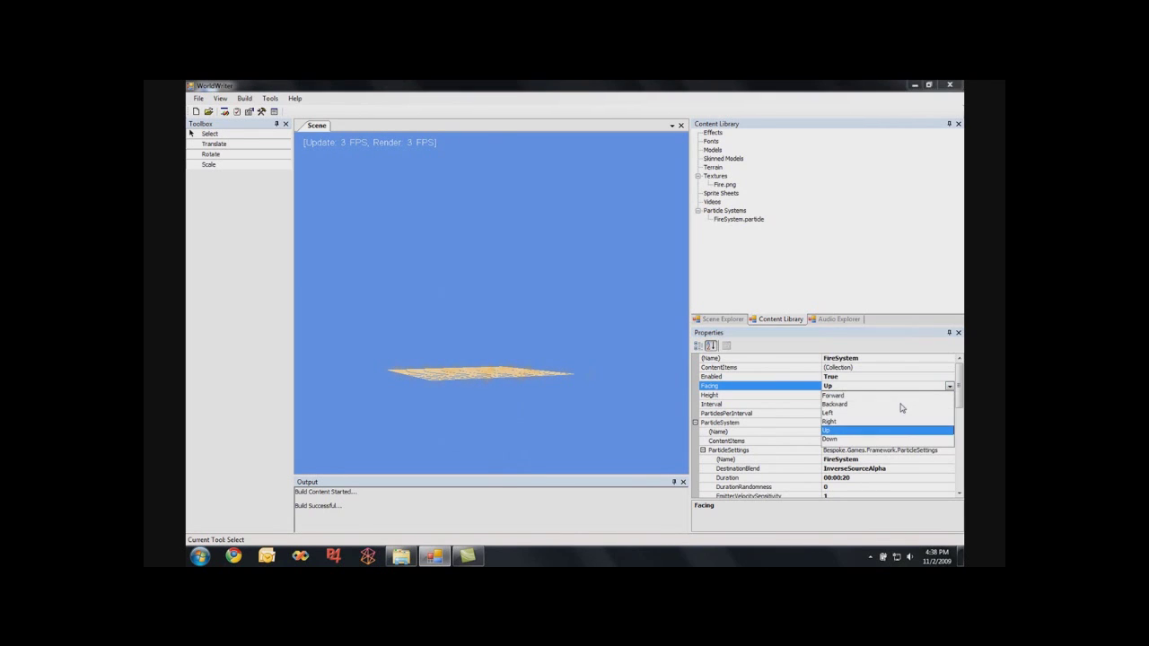
click(830, 439)
click(607, 366)
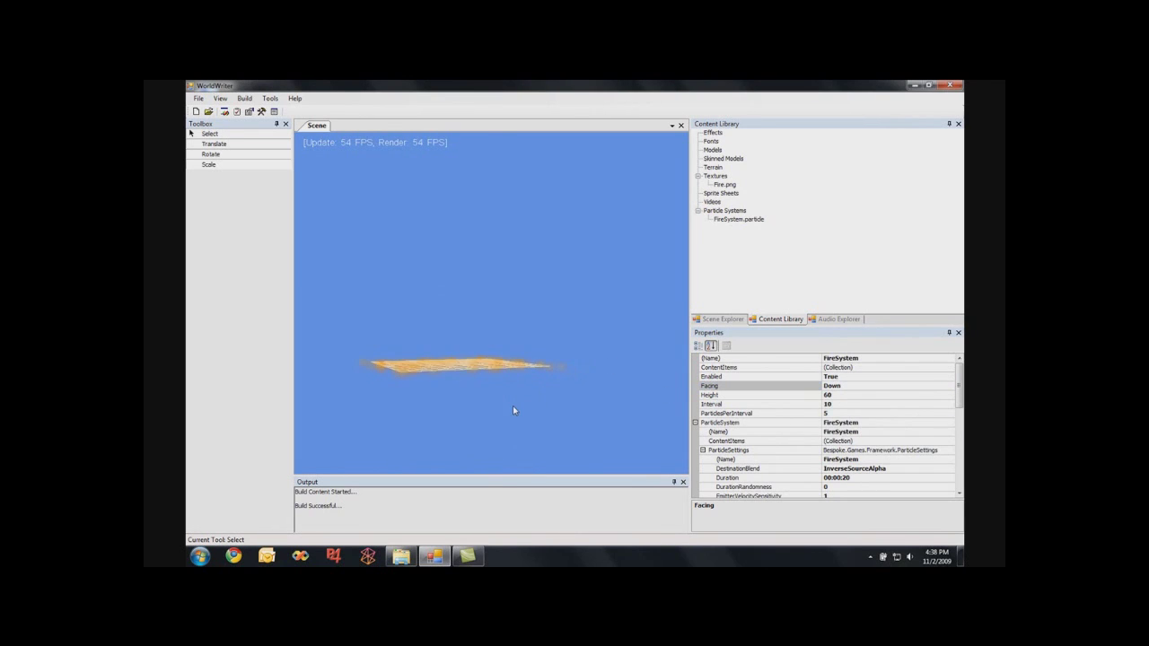
- Set the Y component of the quad emitter's Position to 40 to raise it above the grid
click(961, 468)
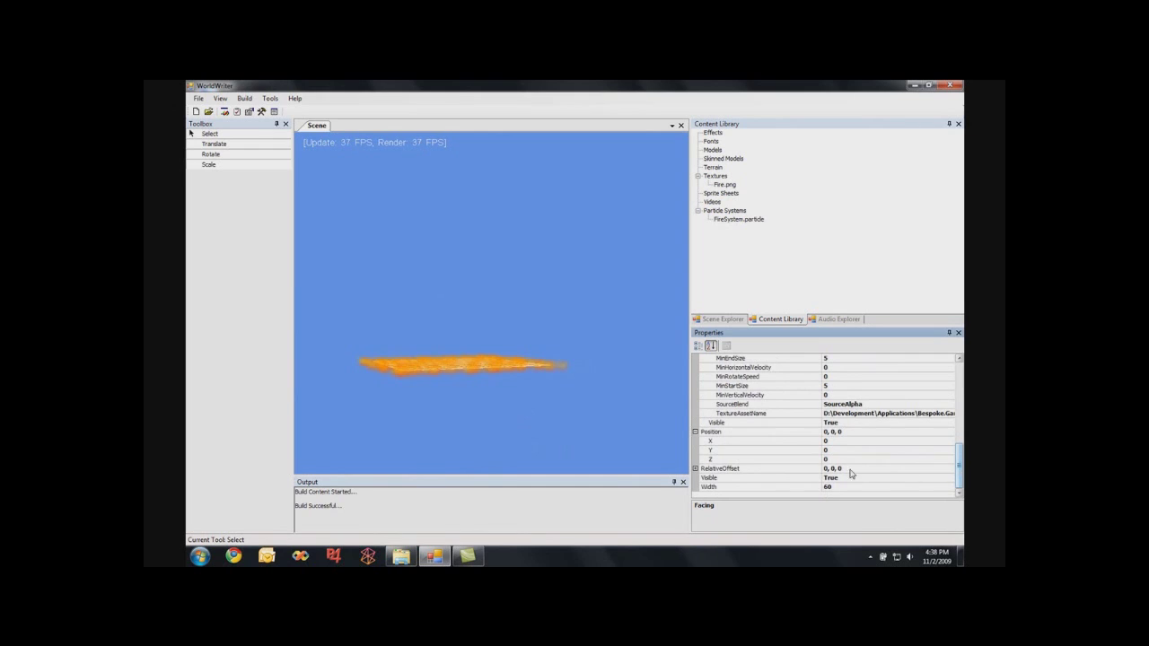
click(843, 443)
click(838, 449)
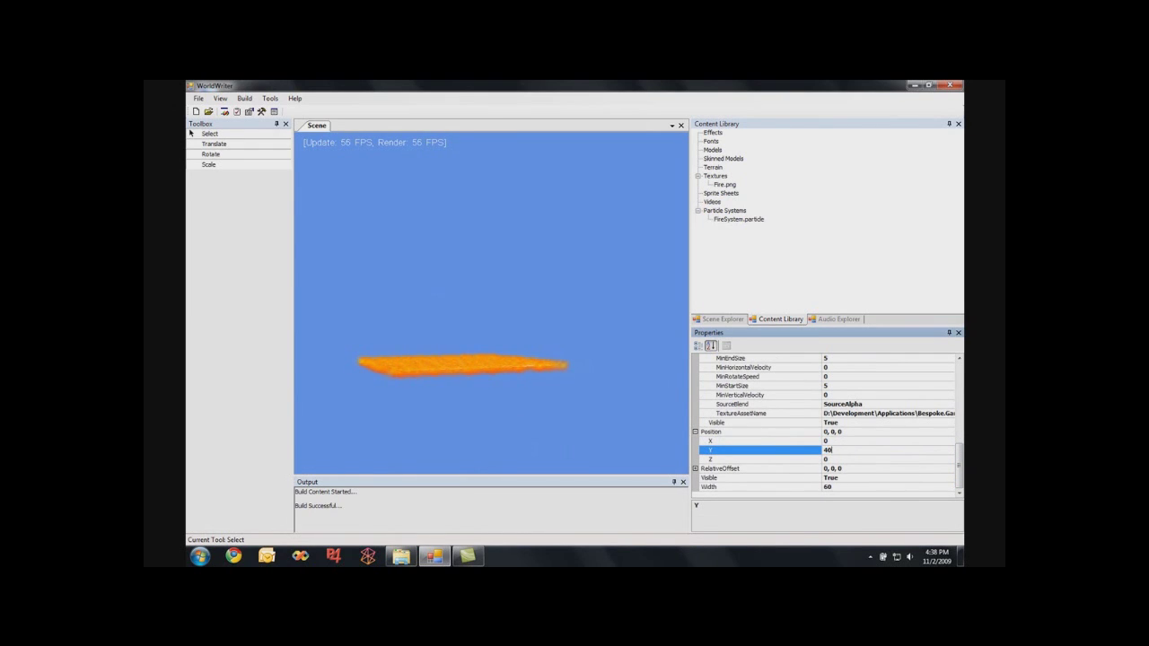
key(Return)
click(590, 359)
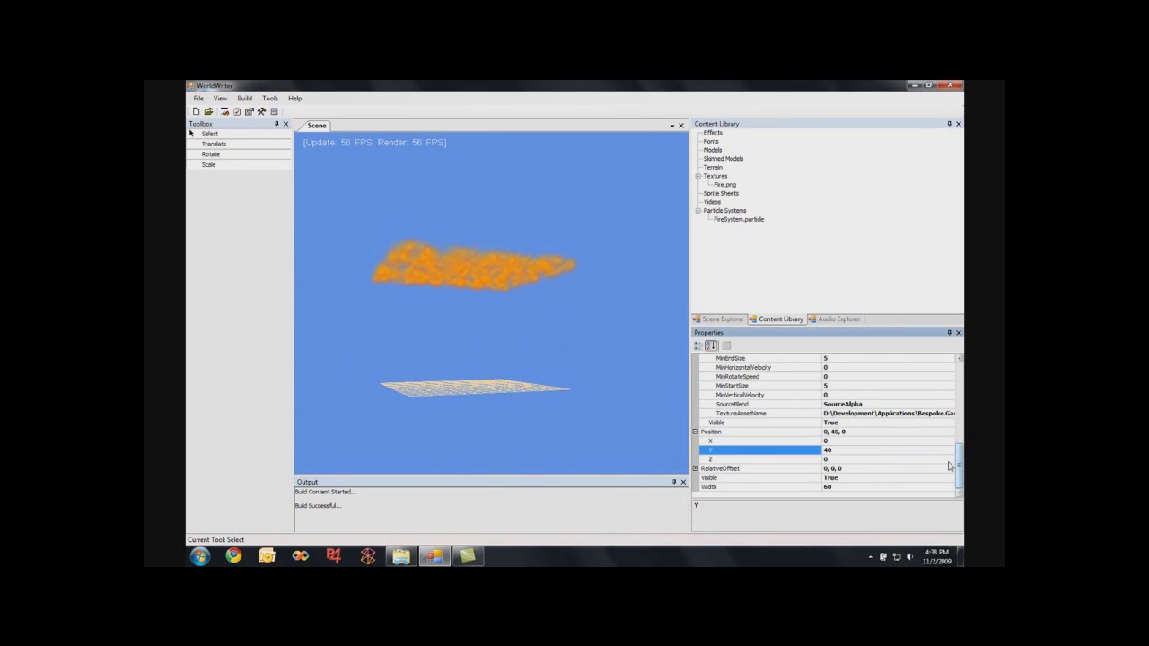
- Open the quad emitter's Width value and examine the raised particle sheet from closer up
click(844, 488)
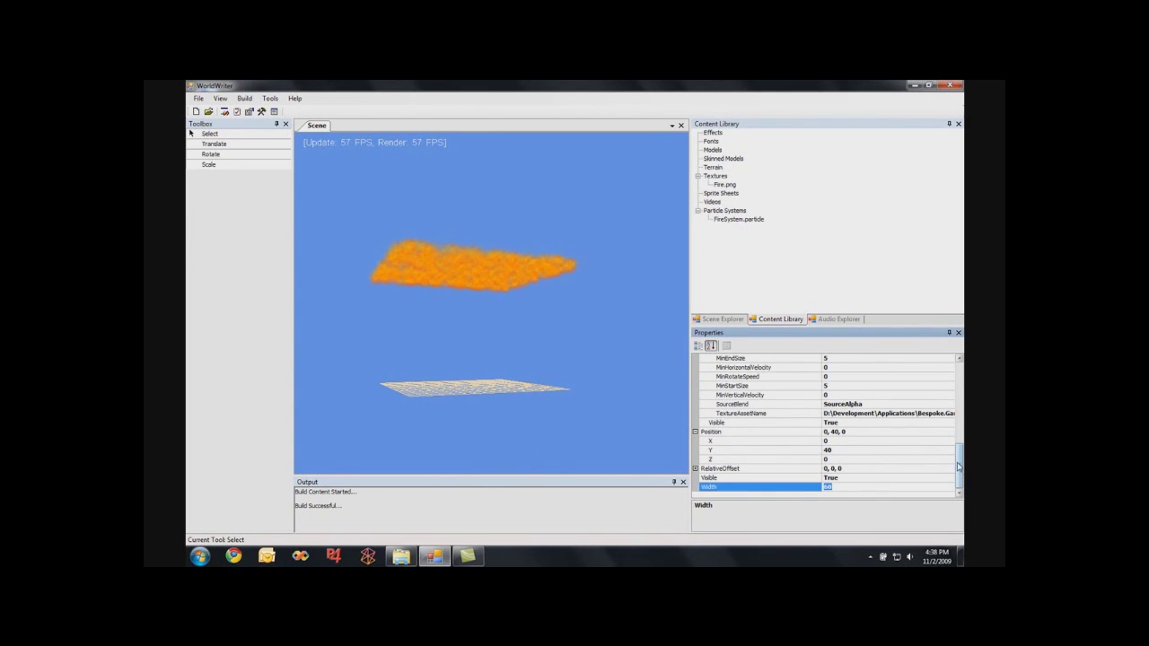
drag(569, 383, 450, 373)
key(w)
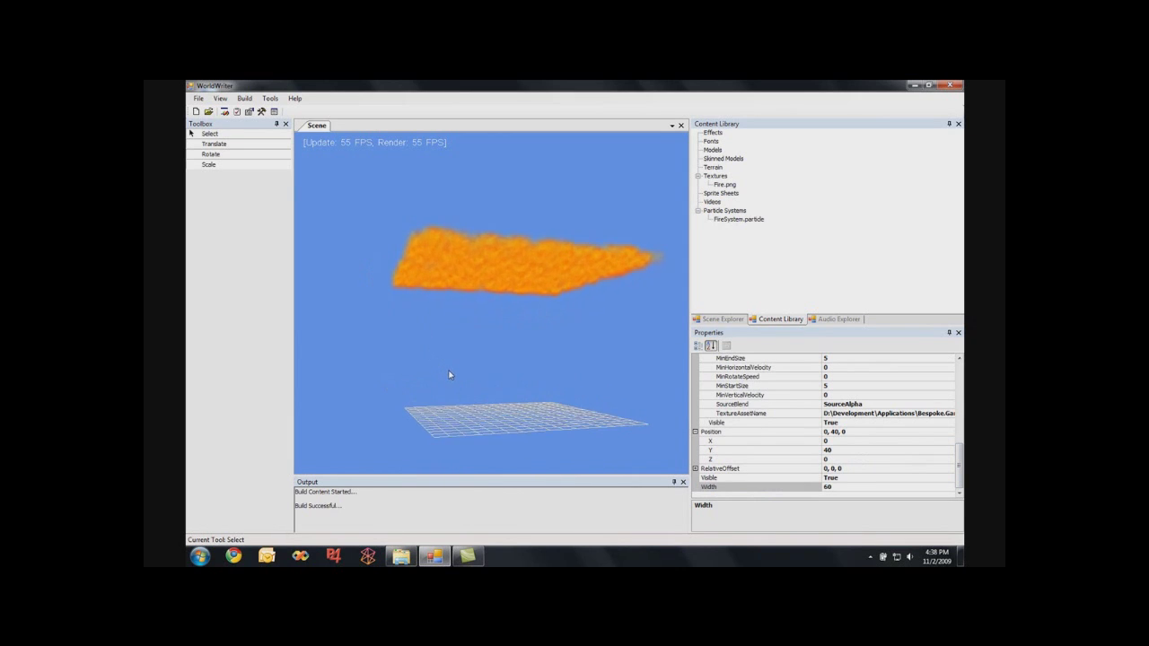
click(890, 483)
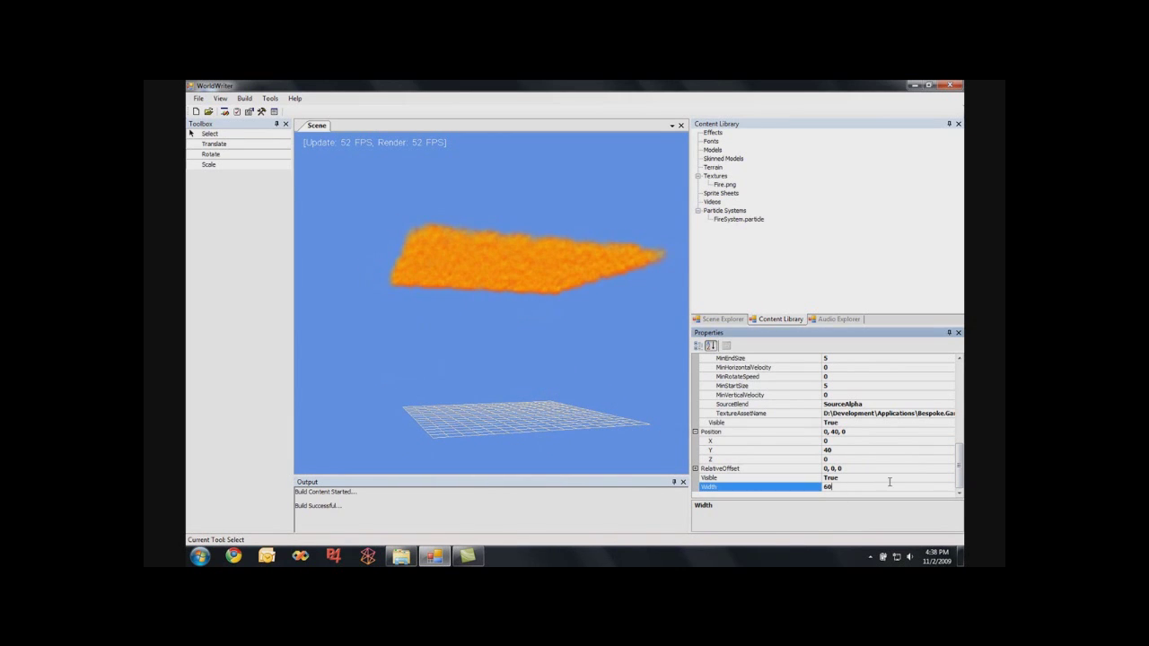
- Collapse the particle system details and set the quad emitter's Height to 30
drag(958, 470, 959, 416)
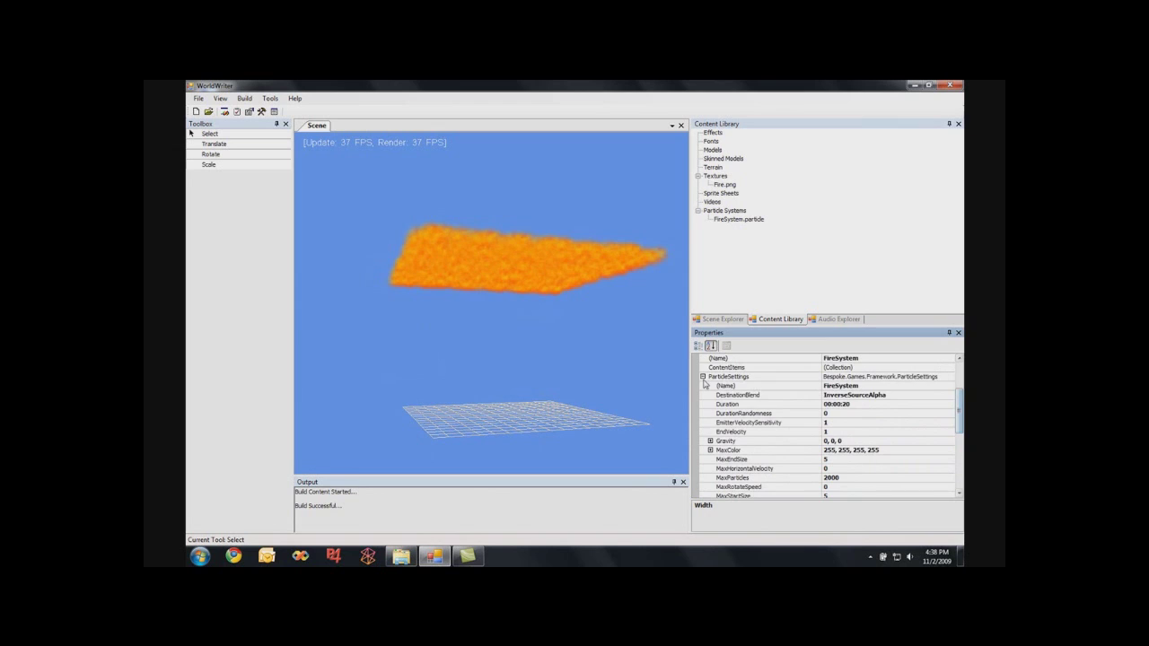
click(703, 378)
scroll(707, 391, up, 2)
click(697, 422)
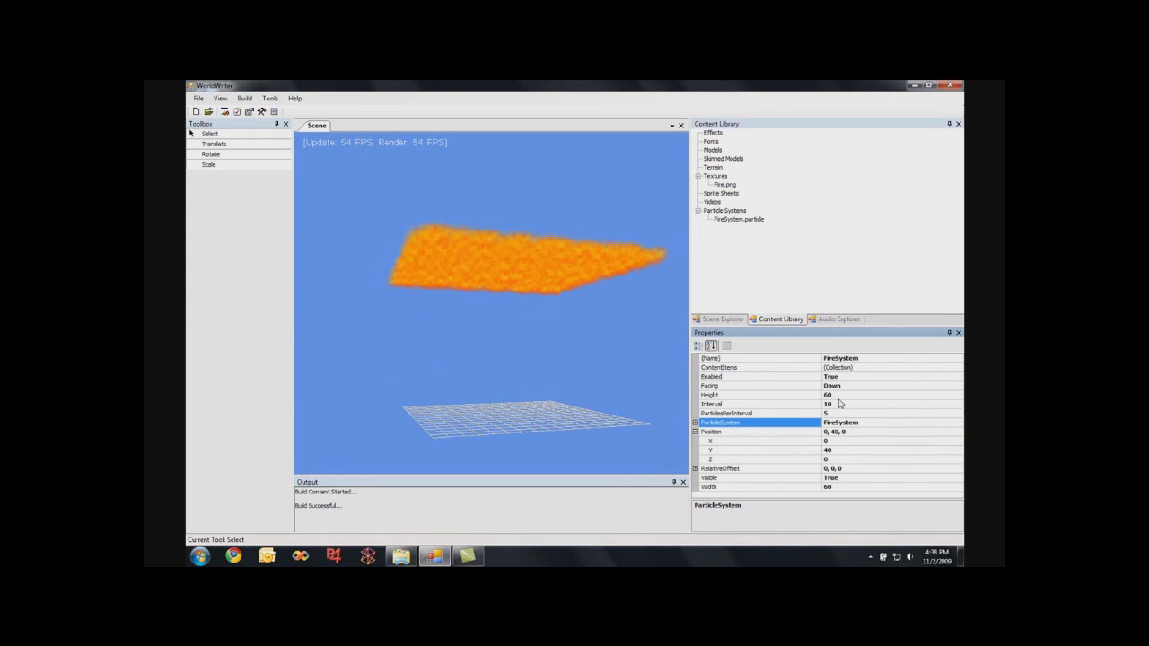
click(833, 395)
text(3)
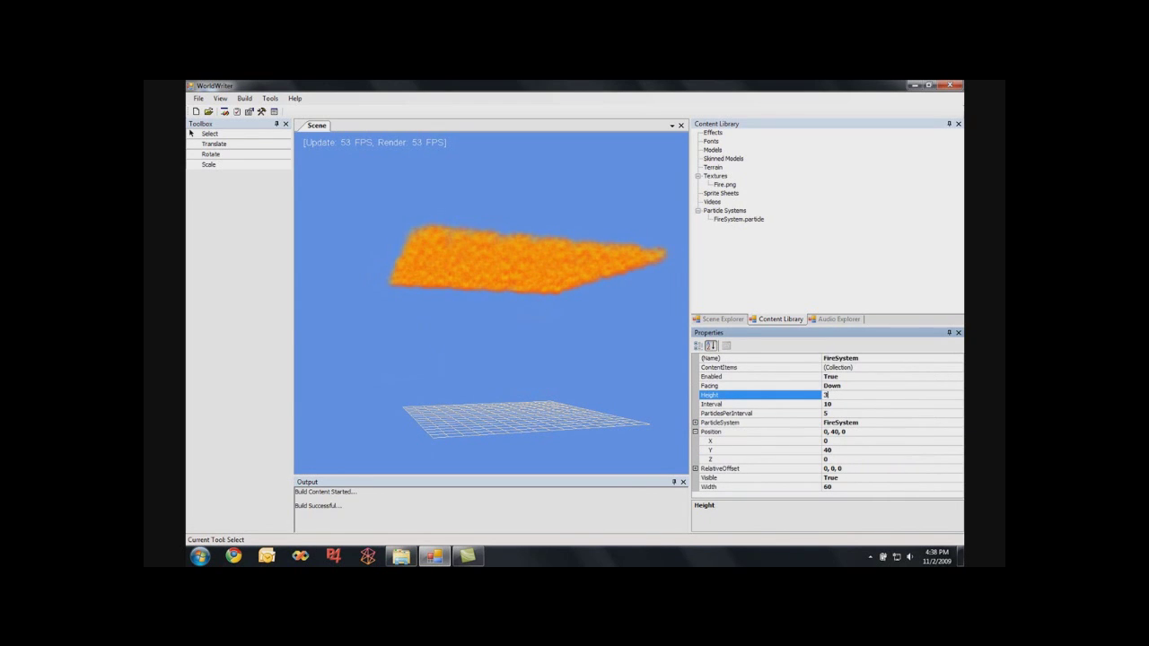
text(0)
key(Return)
- Expand the quad emitter's particle system details and set the emitter's Height to 10
scroll(584, 390, down, 1)
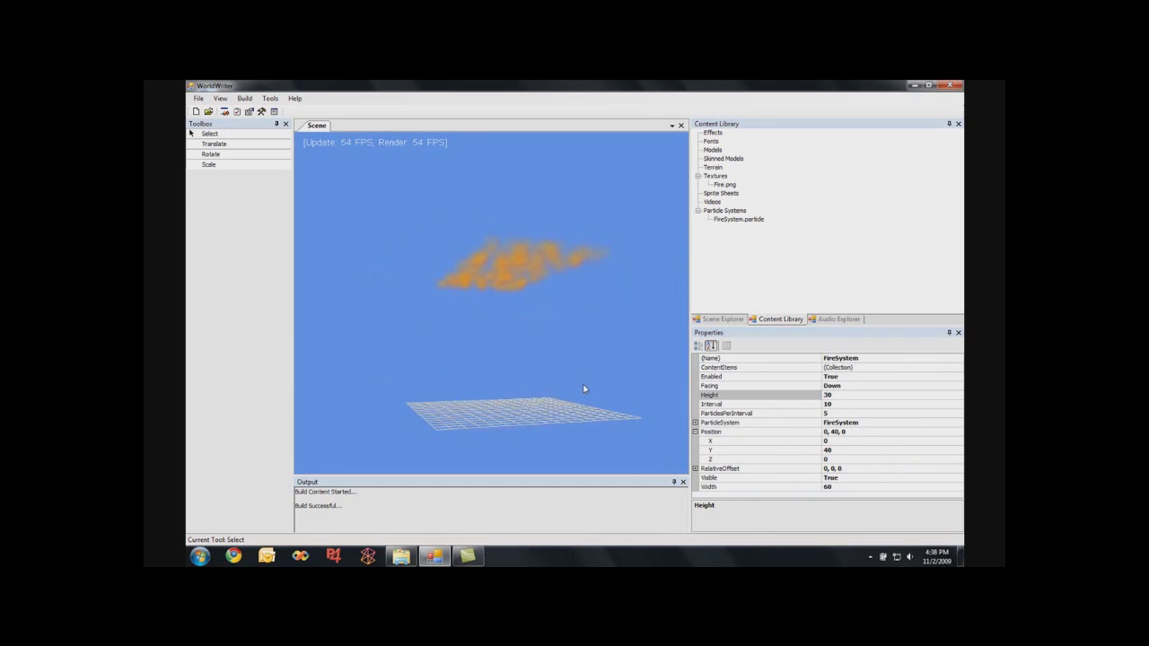
middle_drag(540, 289, 630, 403)
key(s)
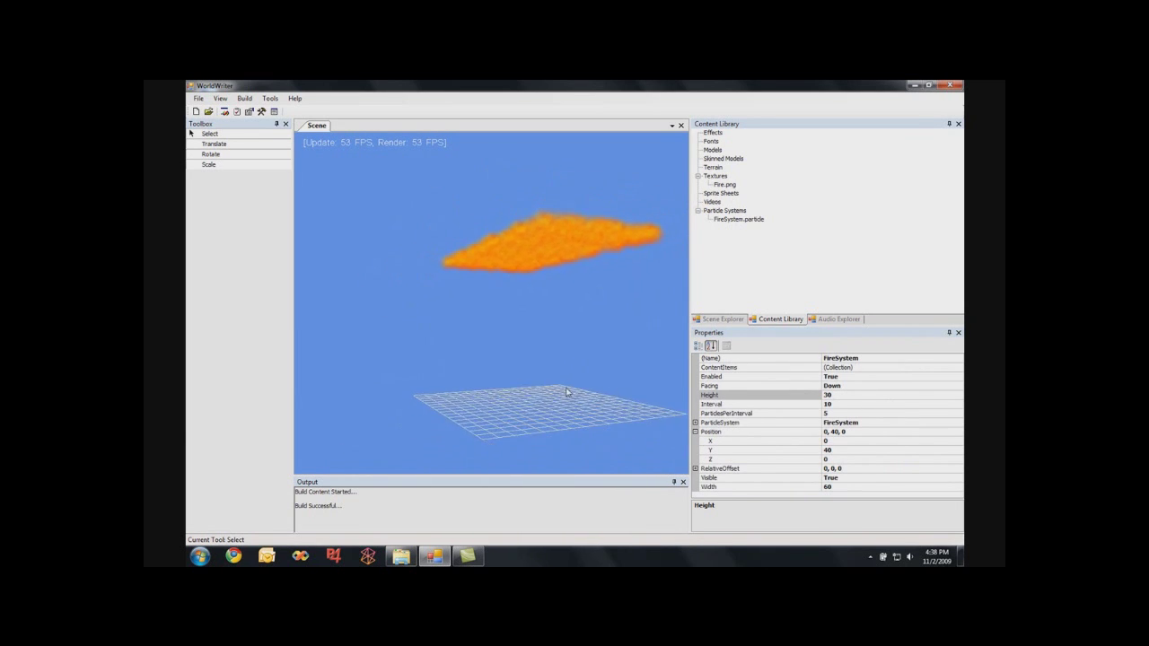
middle_drag(673, 426, 709, 432)
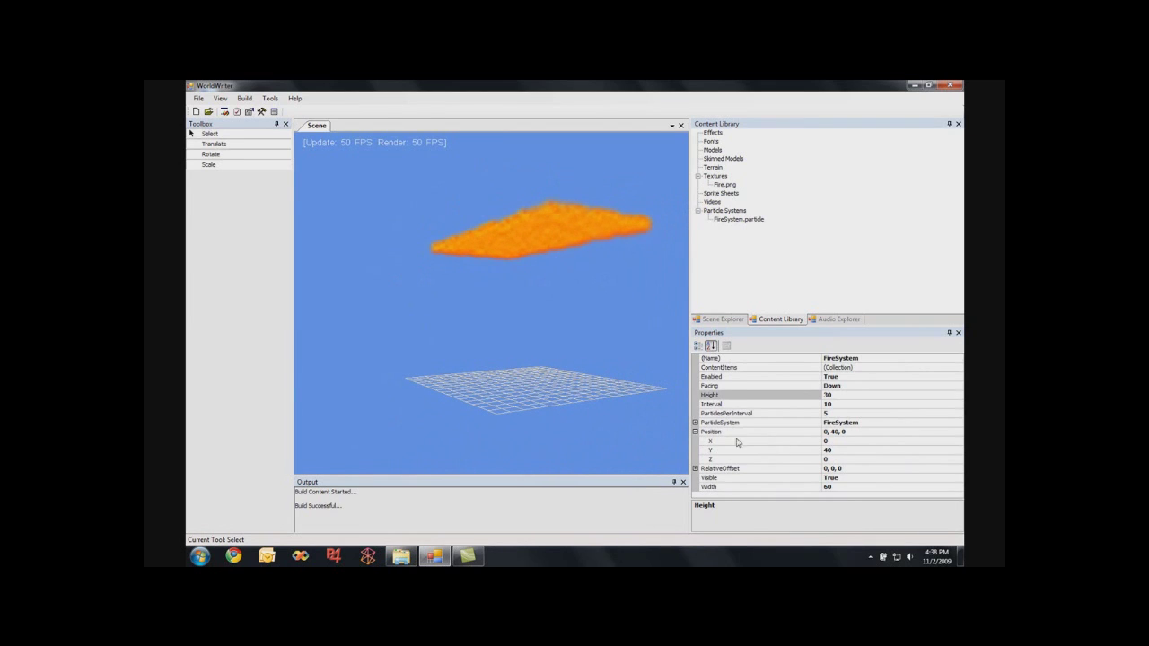
click(696, 423)
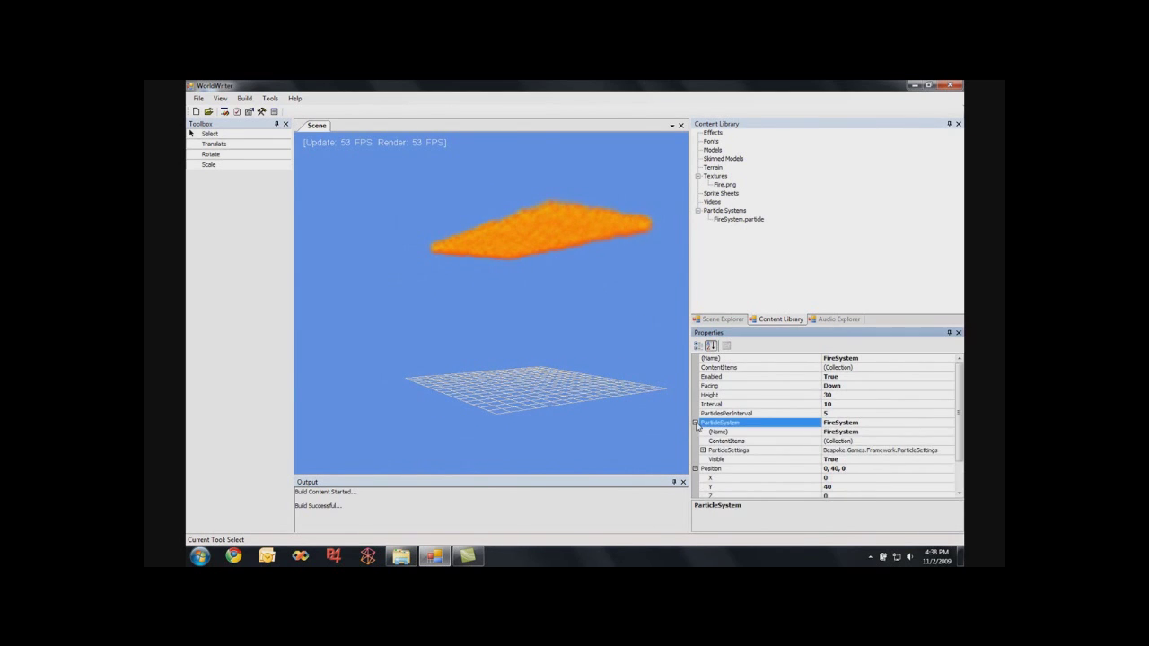
click(837, 393)
key(Return)
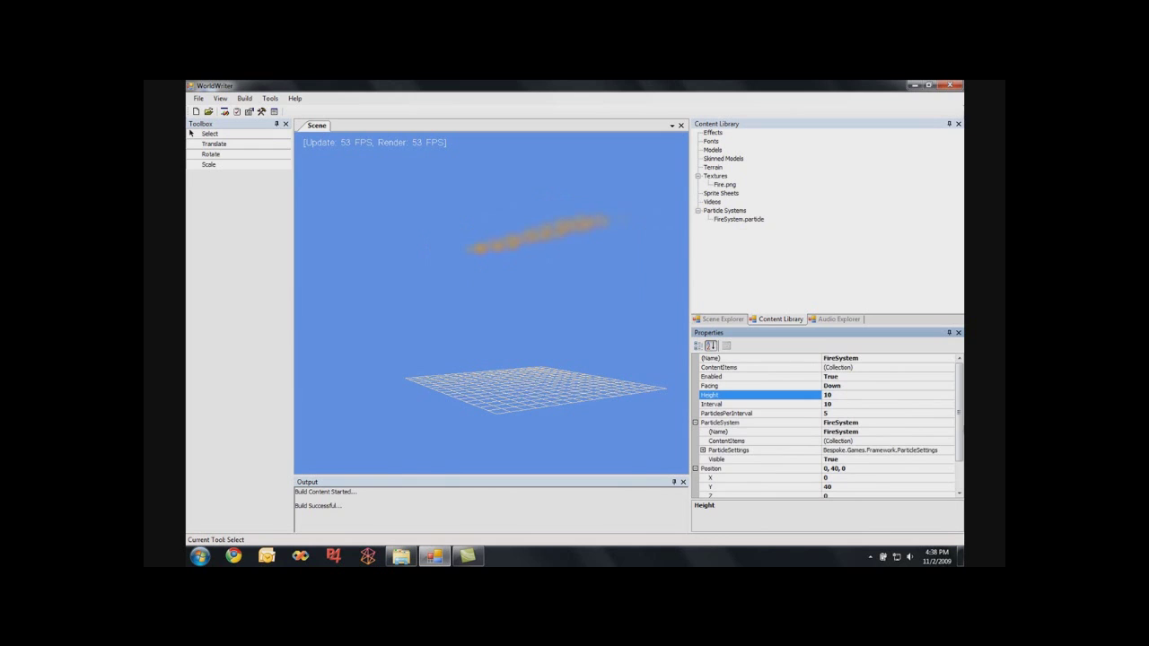
- Expand the fire system's particle settings and set the Y component of Gravity to -10 so the particles fall
scroll(960, 426, down, 1)
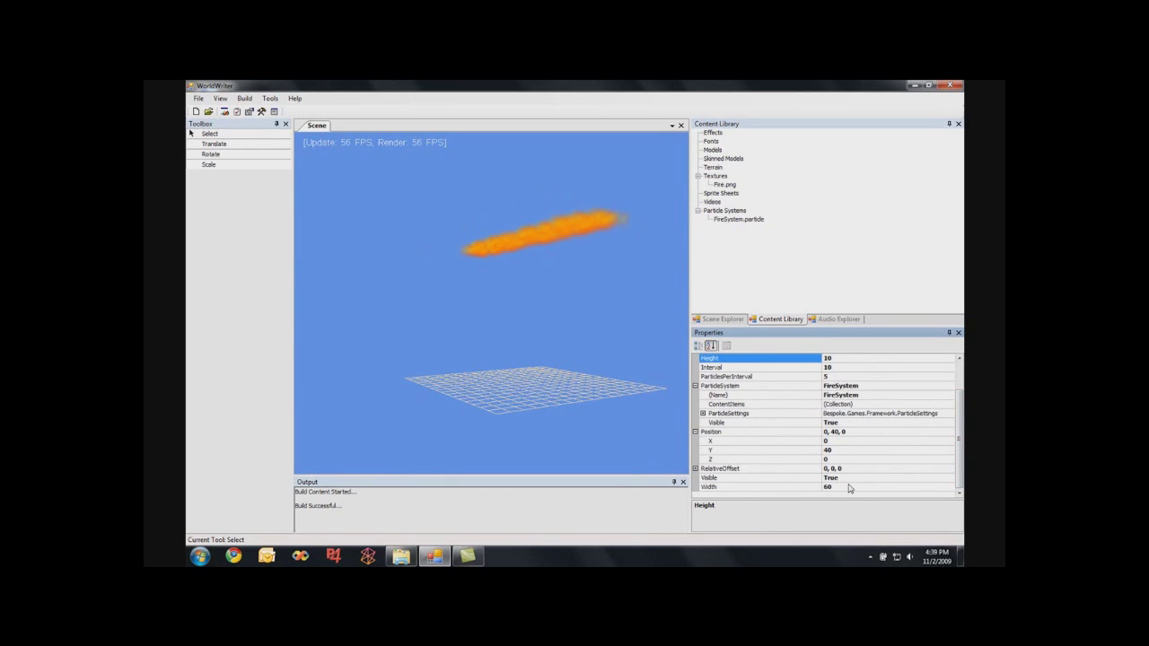
click(704, 414)
scroll(756, 456, down, 1)
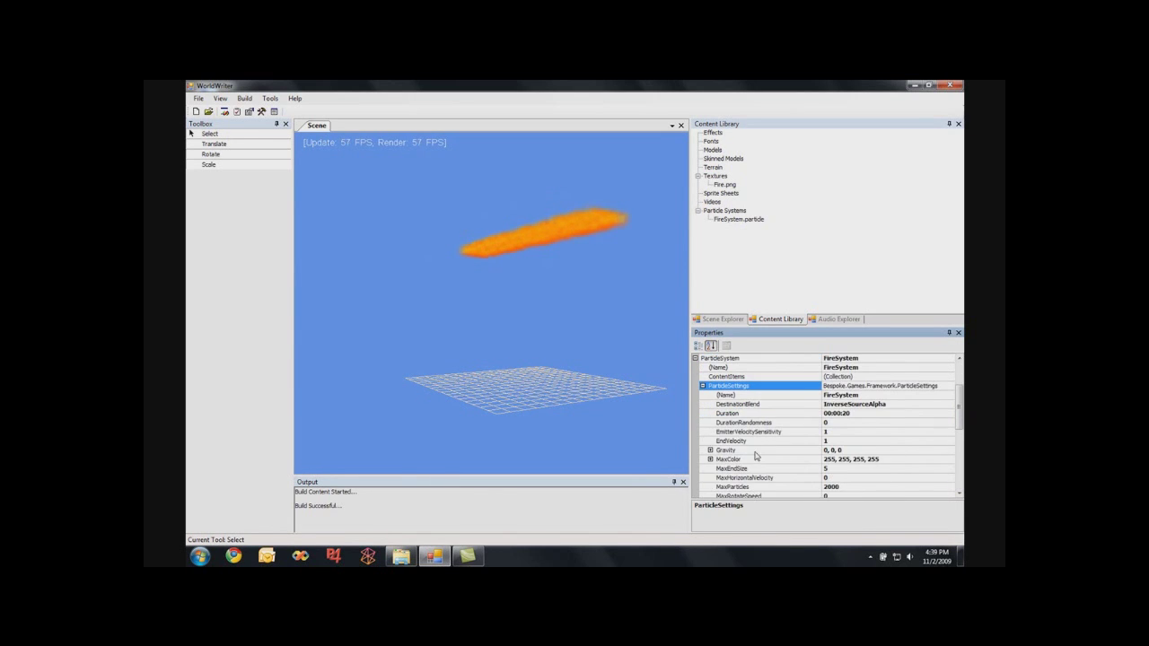
click(710, 450)
click(840, 469)
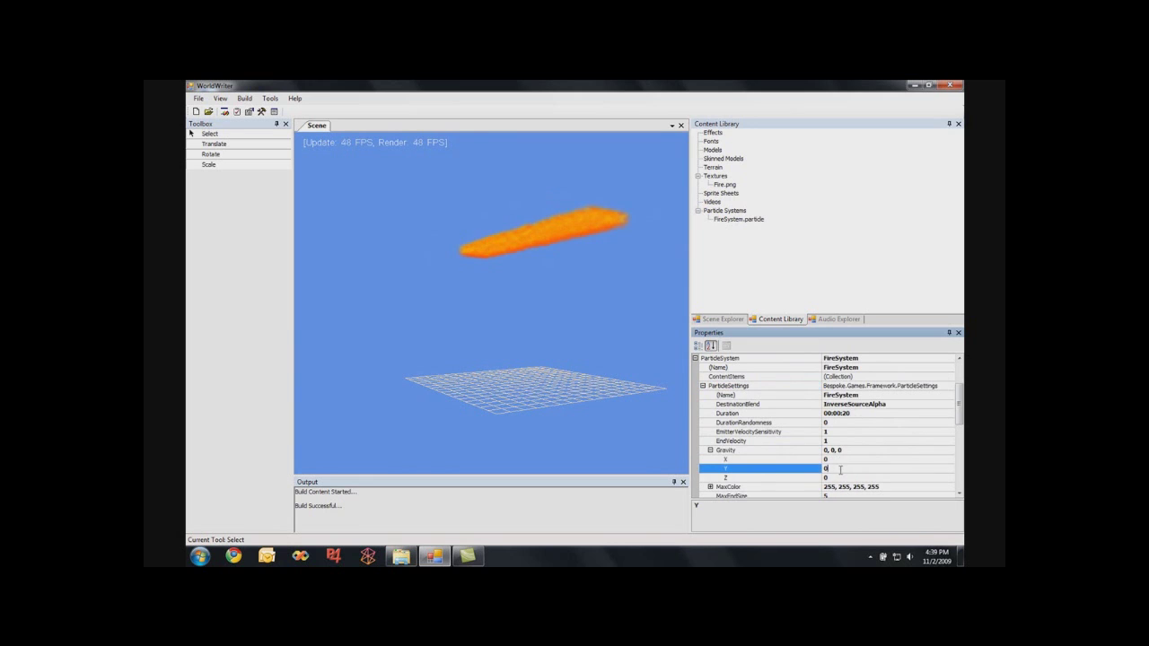
text(-10)
key(Return)
click(523, 361)
scroll(523, 362, up, 5)
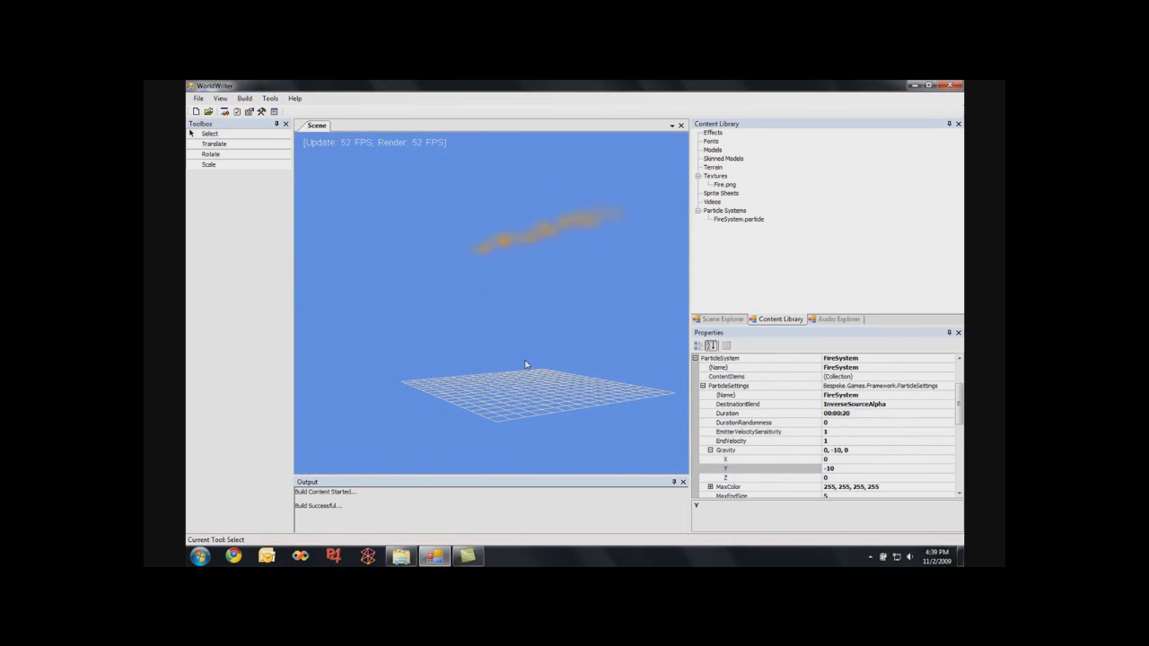
right_drag(575, 380, 636, 388)
middle_drag(635, 387, 583, 423)
key(s)
- Set the fire particle settings' Duration to 00:00:10
scroll(897, 422, up, 3)
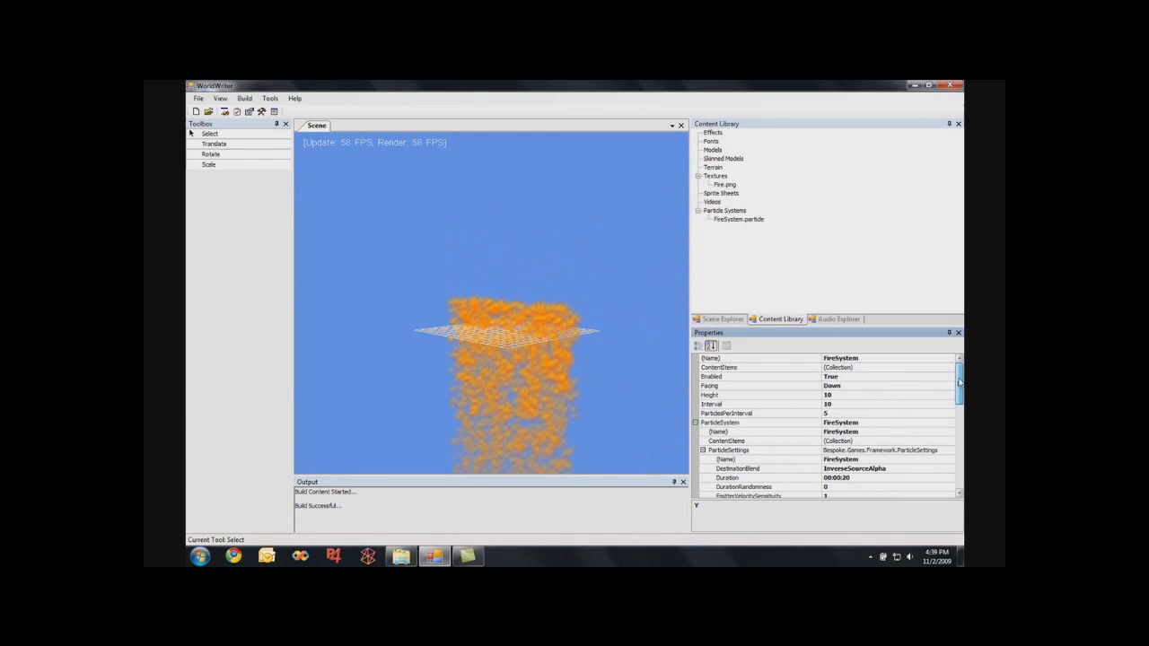
click(852, 394)
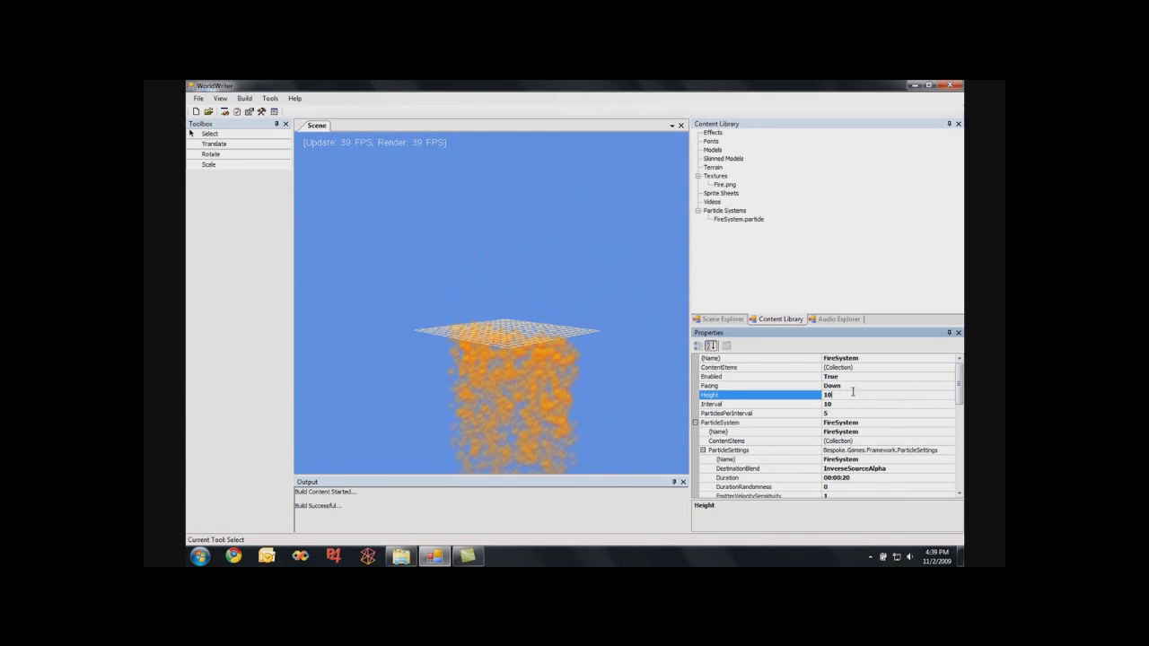
click(846, 478)
mouse_move(579, 441)
middle_down()
mouse_move(595, 504)
mouse_move(592, 444)
middle_up()
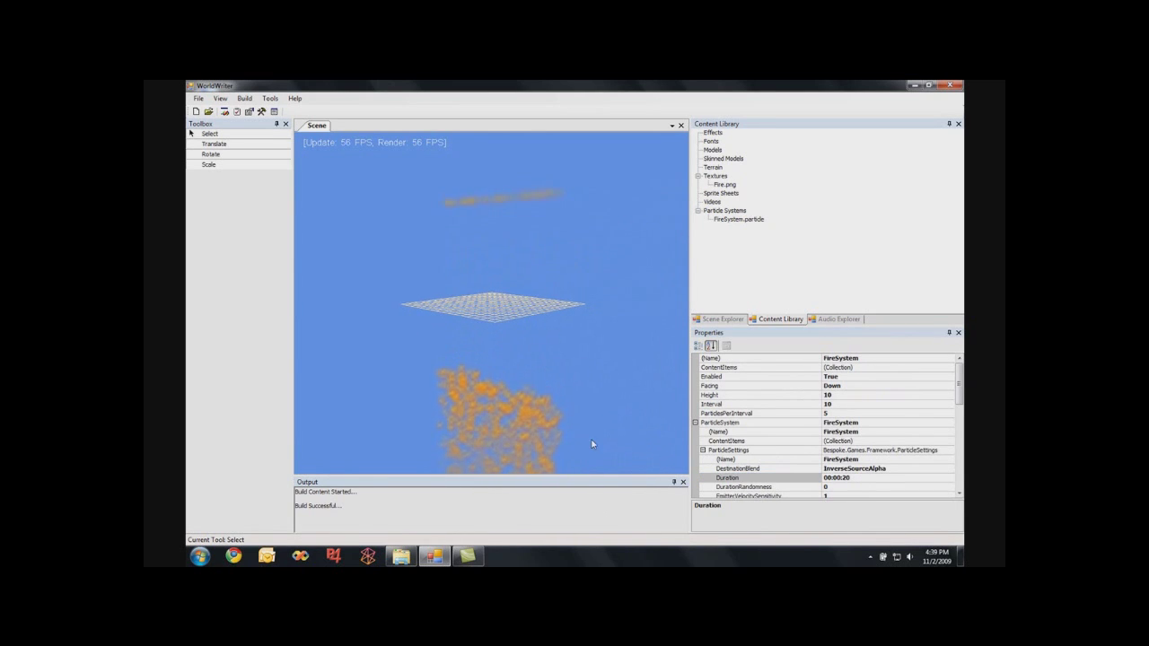
click(855, 477)
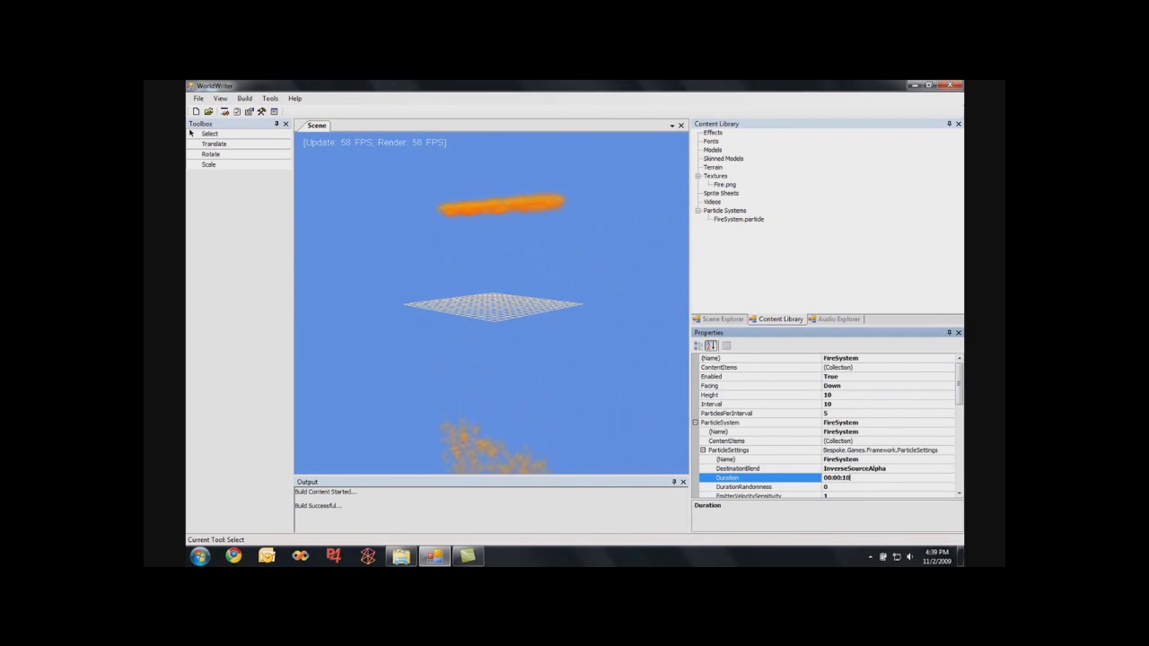
key(Return)
- Set MaxParticles to 3000 in the fire particle settings and examine the falling particle sheet
drag(961, 392, 961, 441)
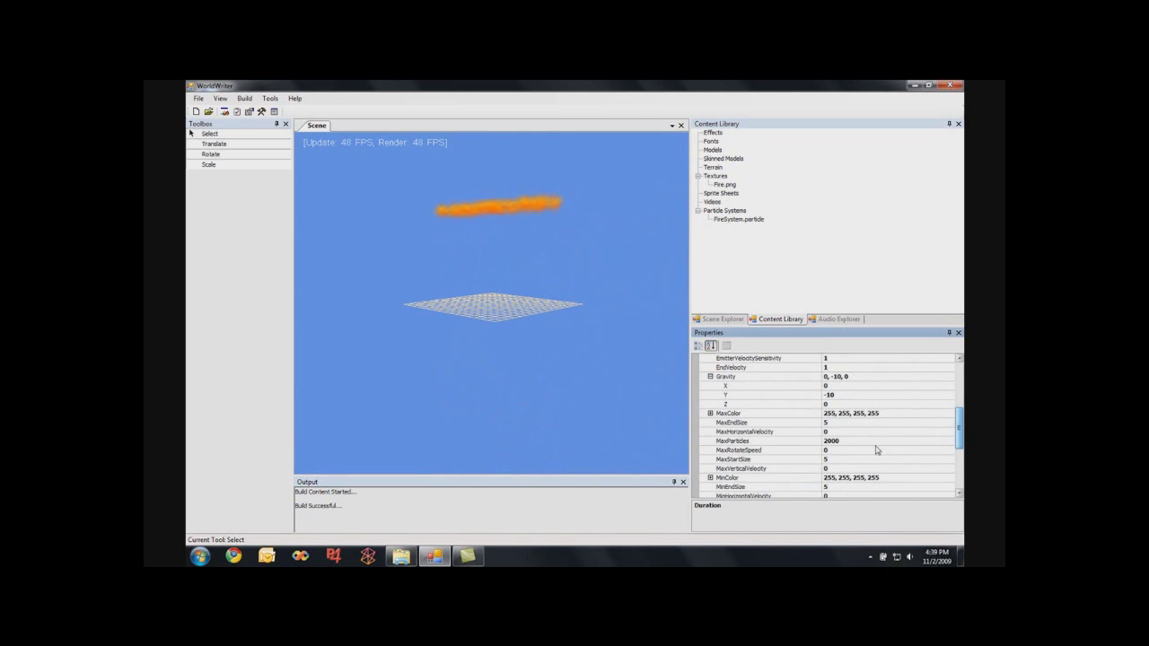
click(826, 440)
text(3)
key(Return)
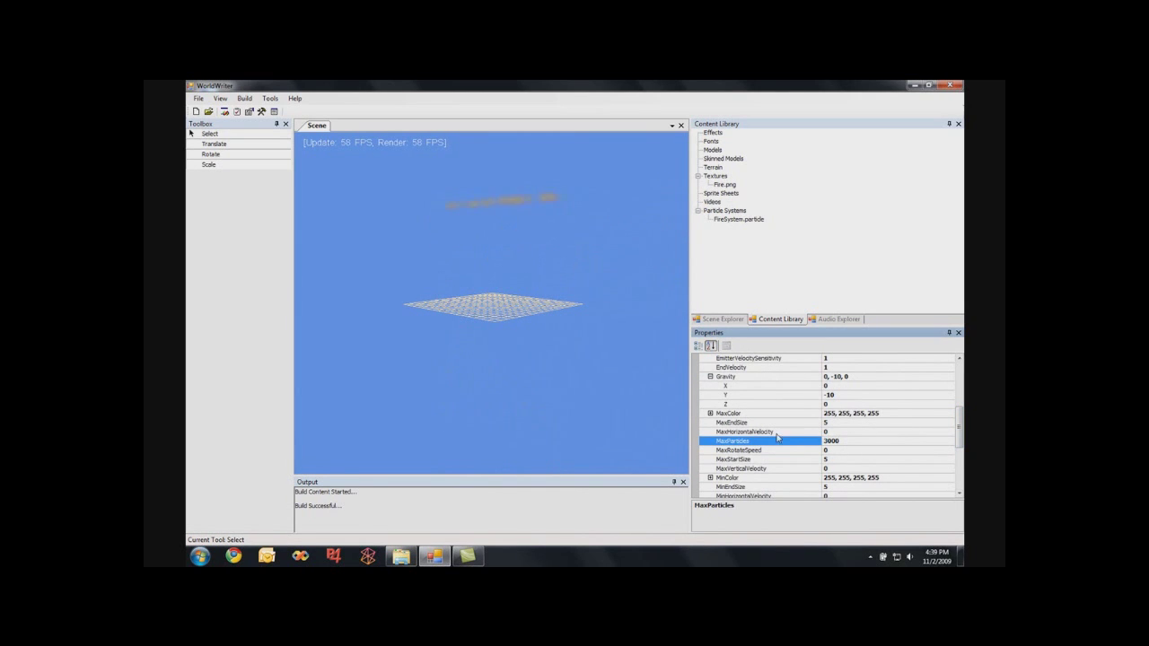
drag(959, 420, 957, 375)
scroll(484, 350, down, 1)
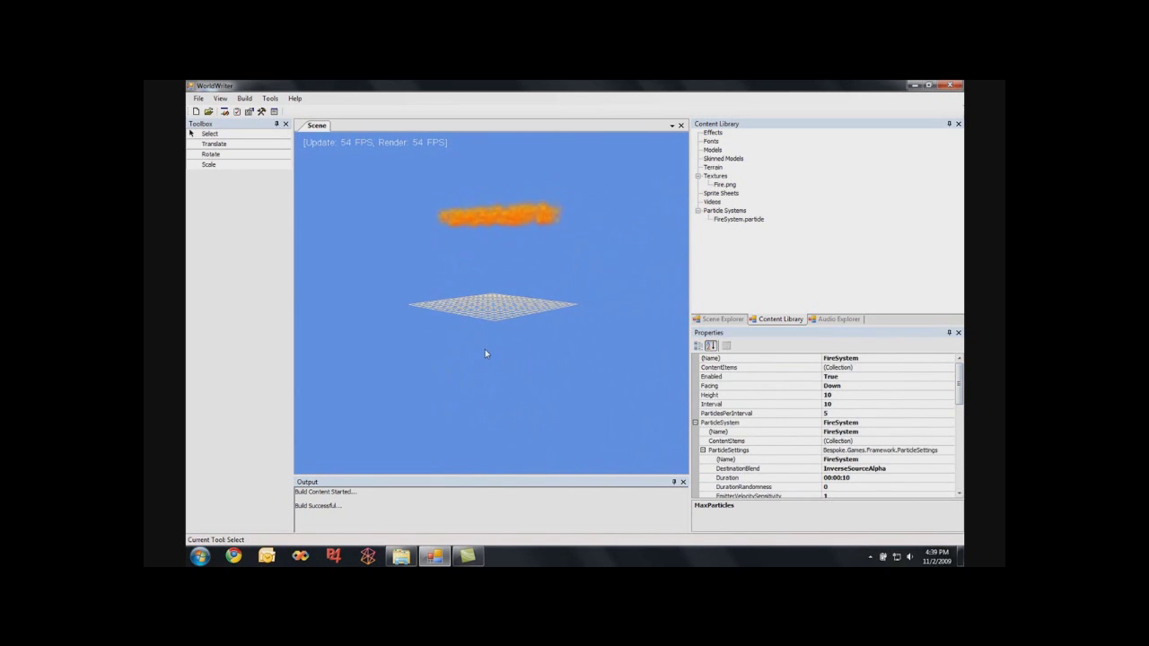
middle_drag(485, 349, 550, 311)
drag(550, 312, 499, 367)
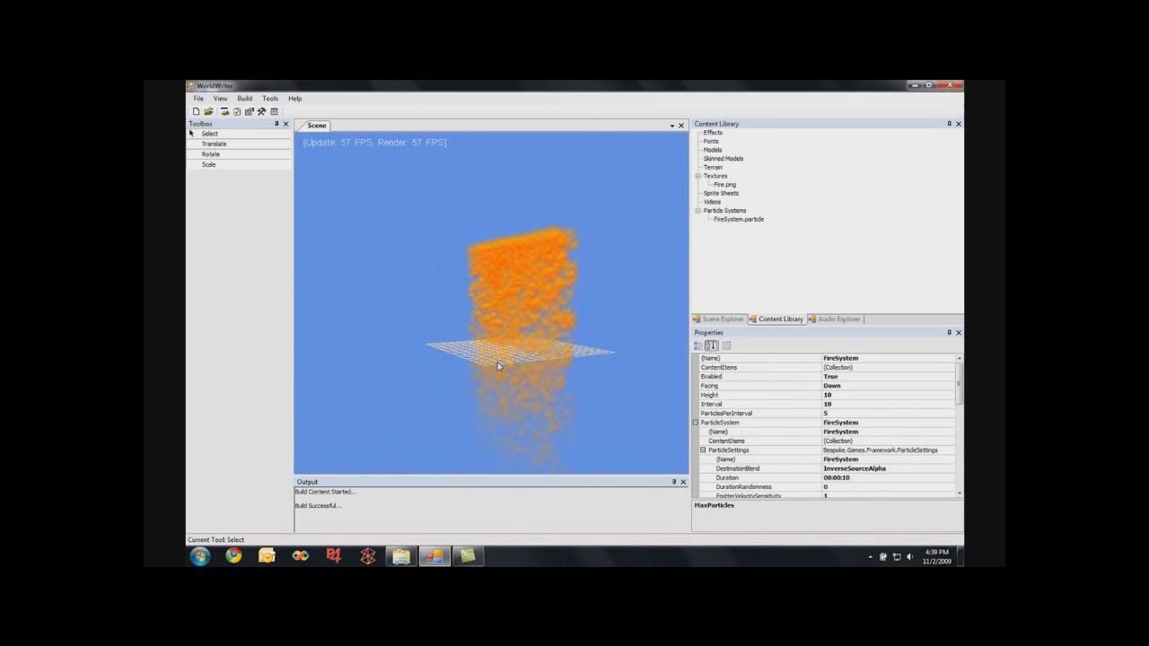
drag(495, 362, 610, 368)
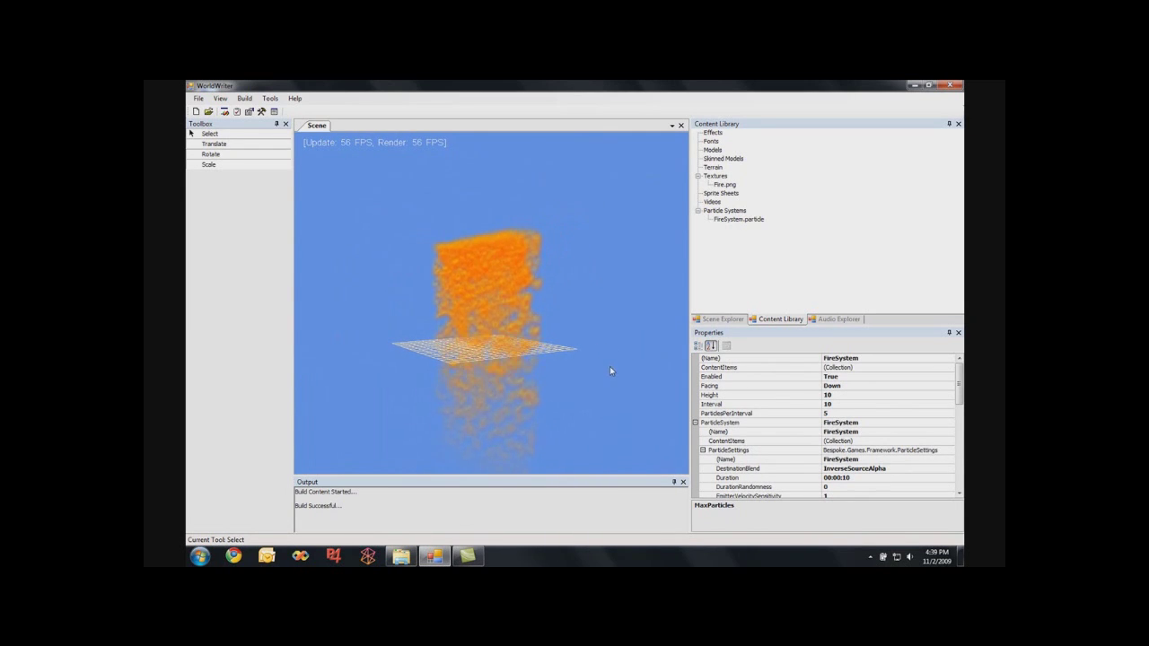